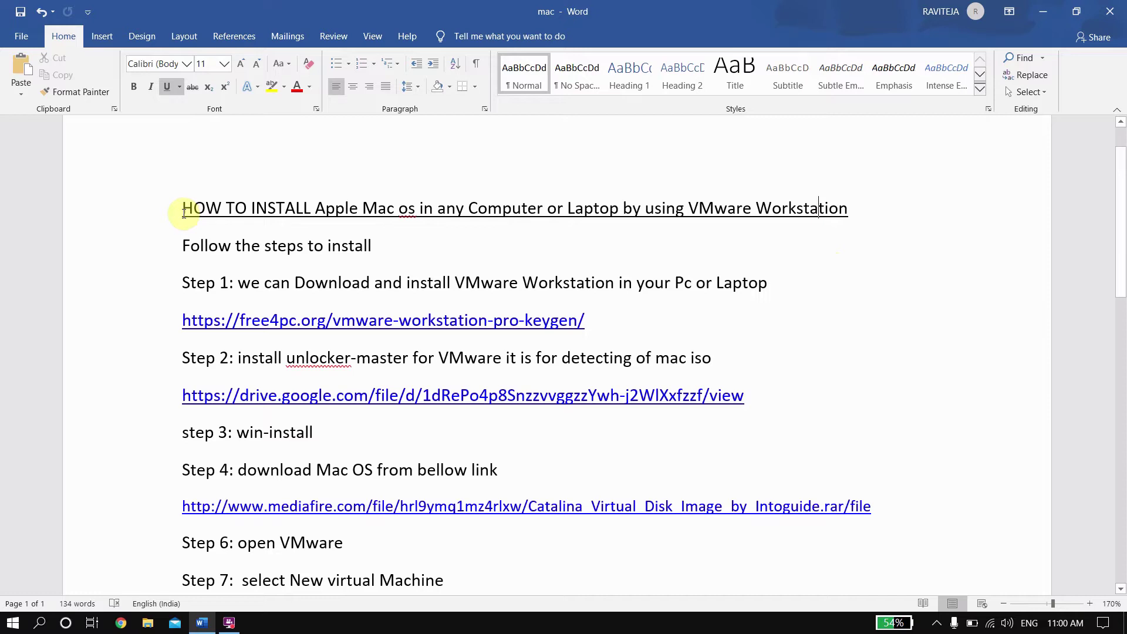
Step: Copy the free4pc VMware Workstation download link from the Word install notes, then minimize Word
scroll(205, 306, "down", 1)
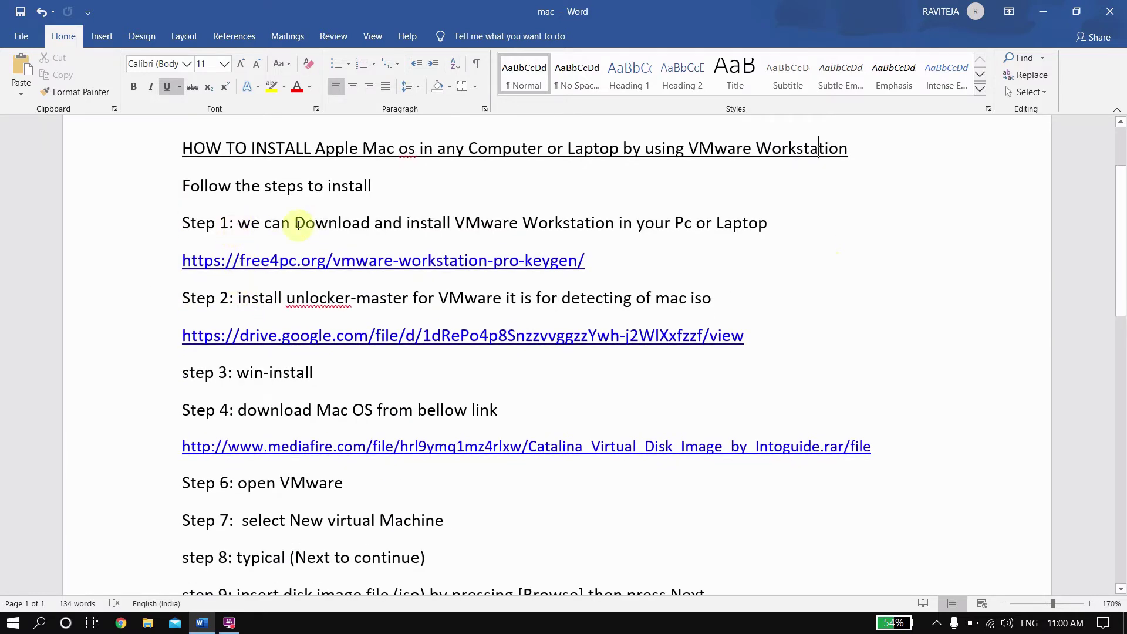
left_click_drag(295, 223, 648, 223)
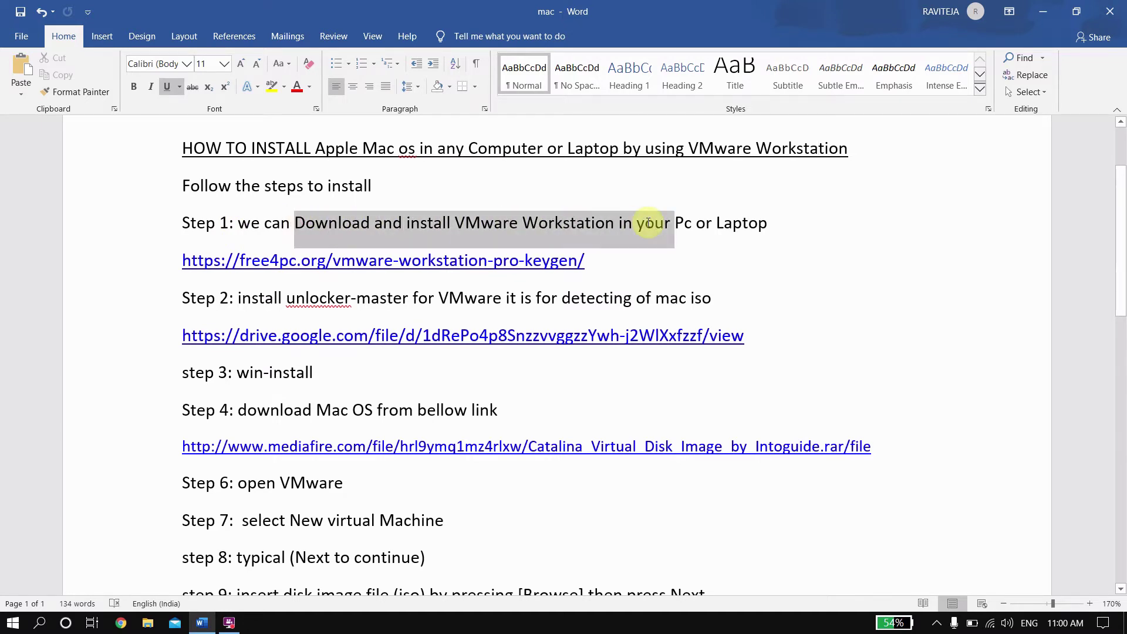
left_click(648, 223)
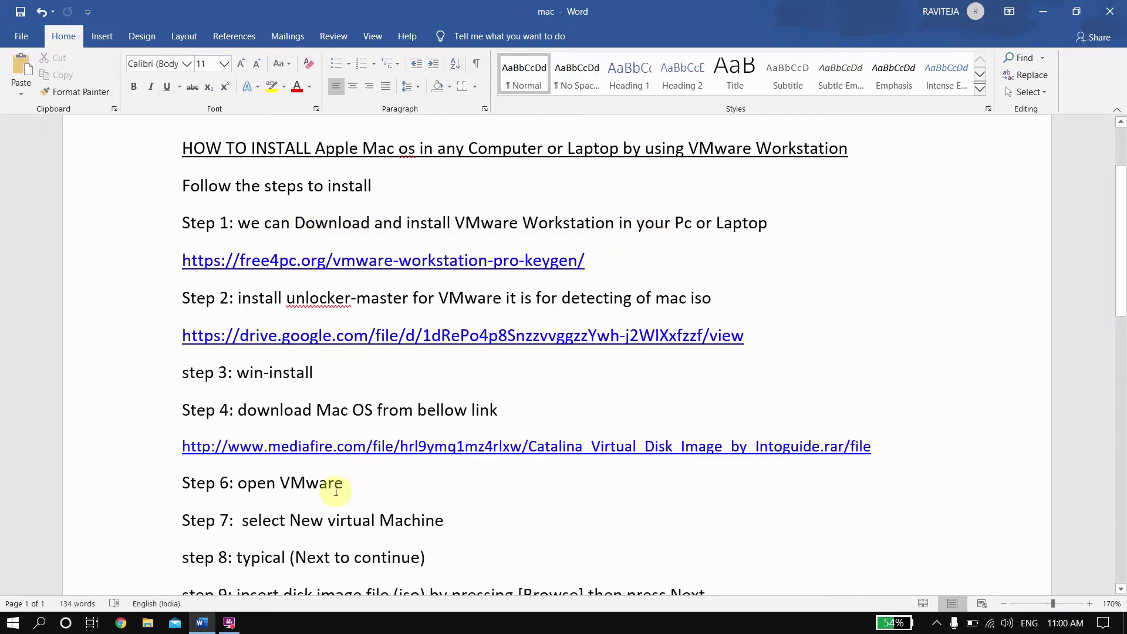
left_click(202, 625)
left_click(202, 624)
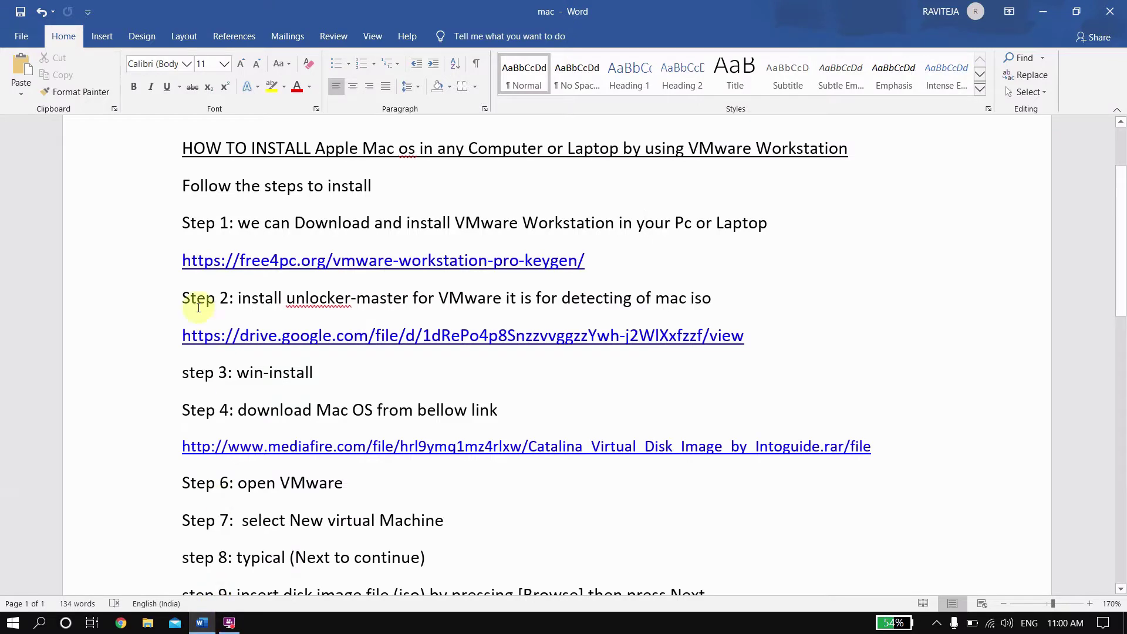
left_click_drag(382, 263, 596, 261)
key("ctrl+c")
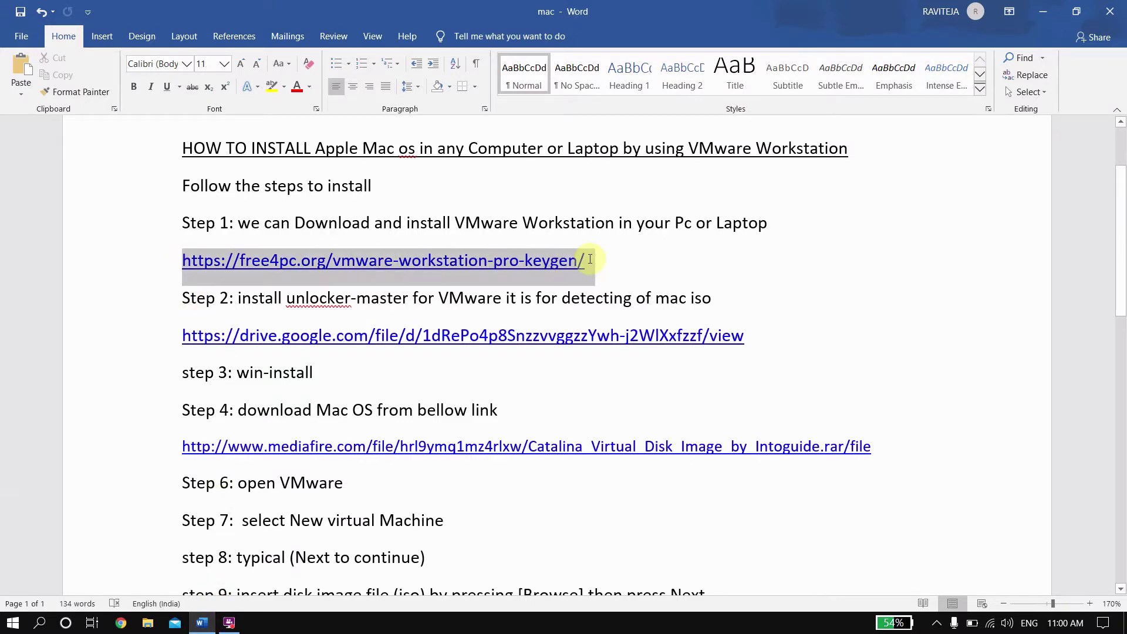
right_click(534, 263)
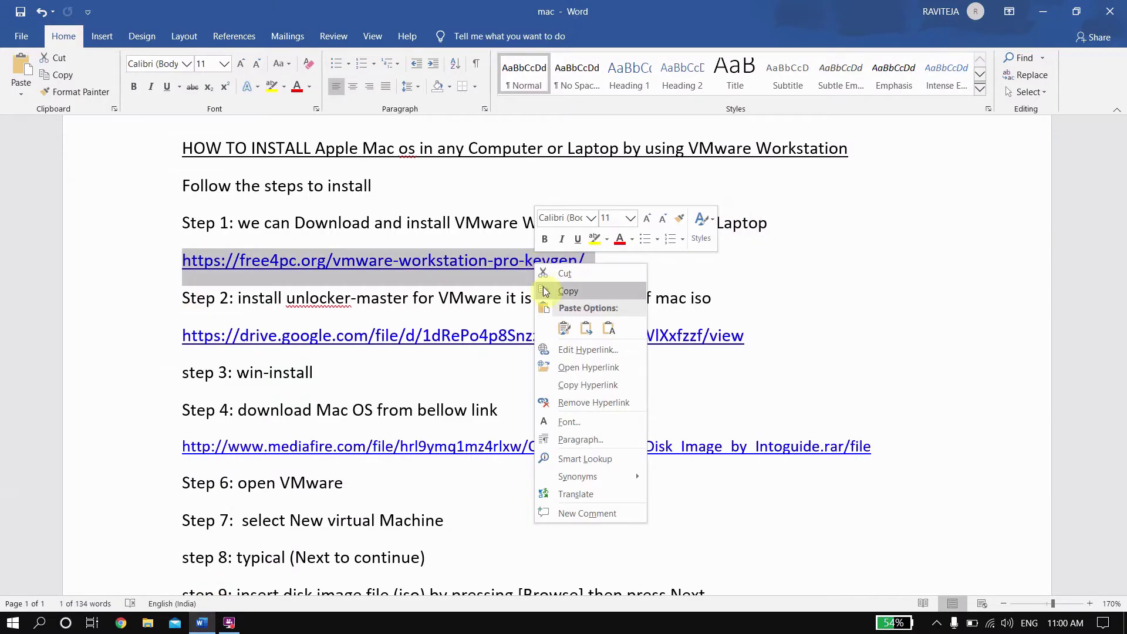
left_click(562, 292)
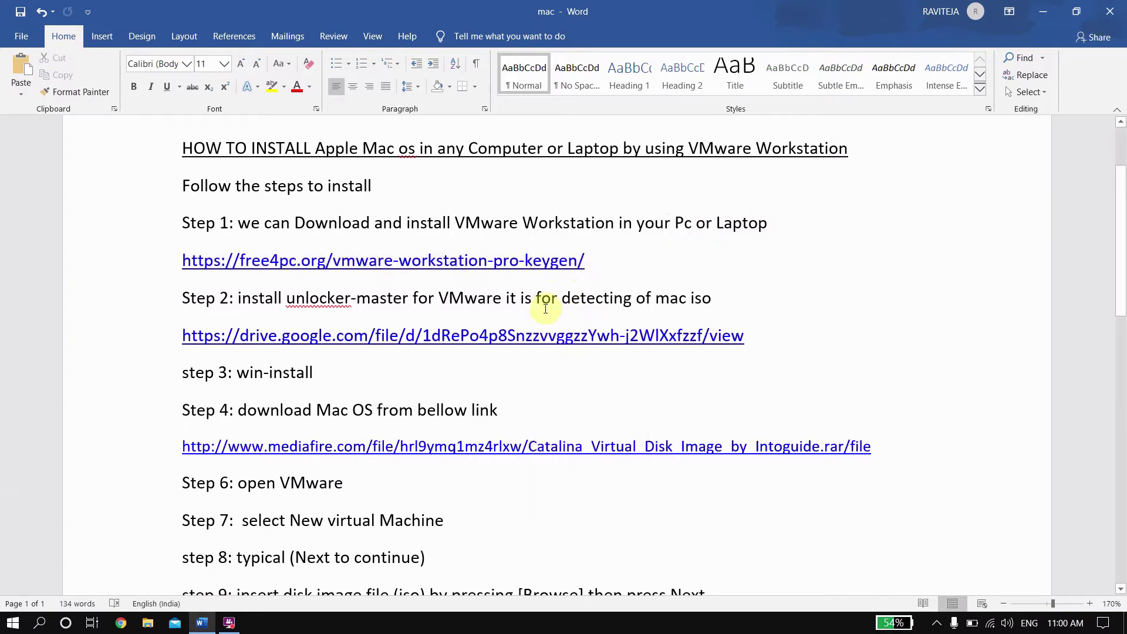
left_click(1050, 11)
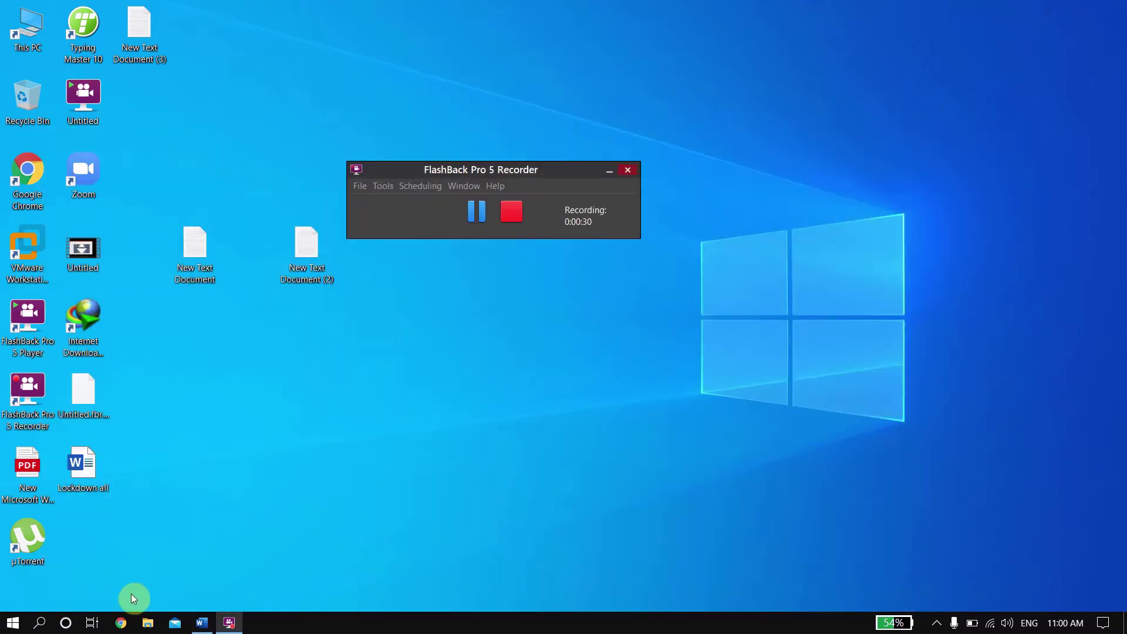
Step: Open the copied free4pc link in Chrome and accept the McAfee risk warning
left_click(121, 625)
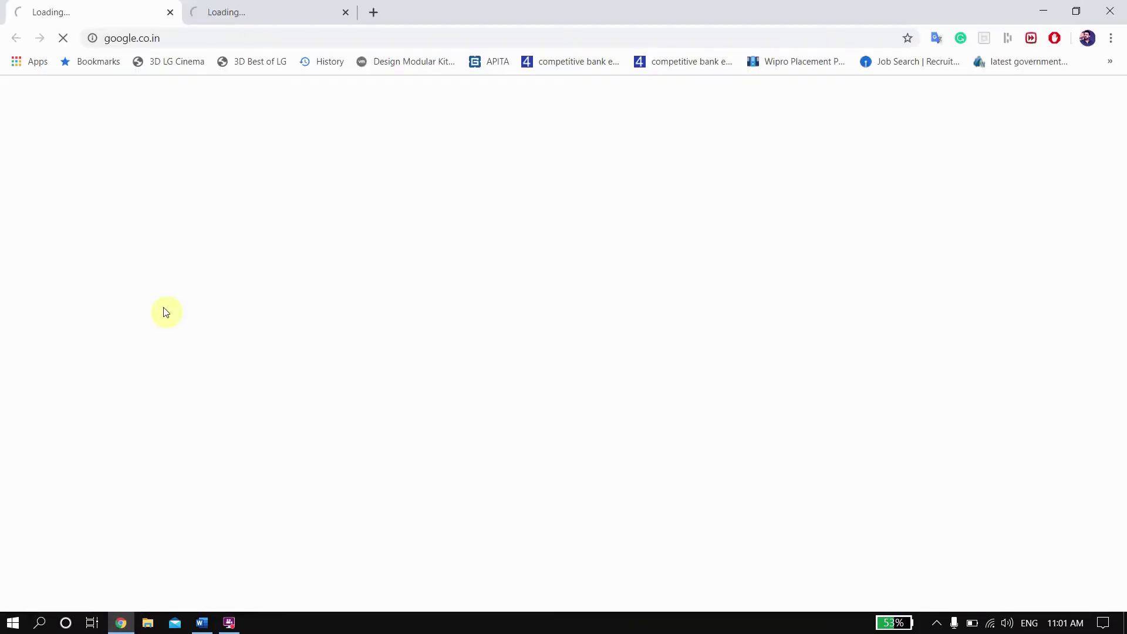
left_click(345, 12)
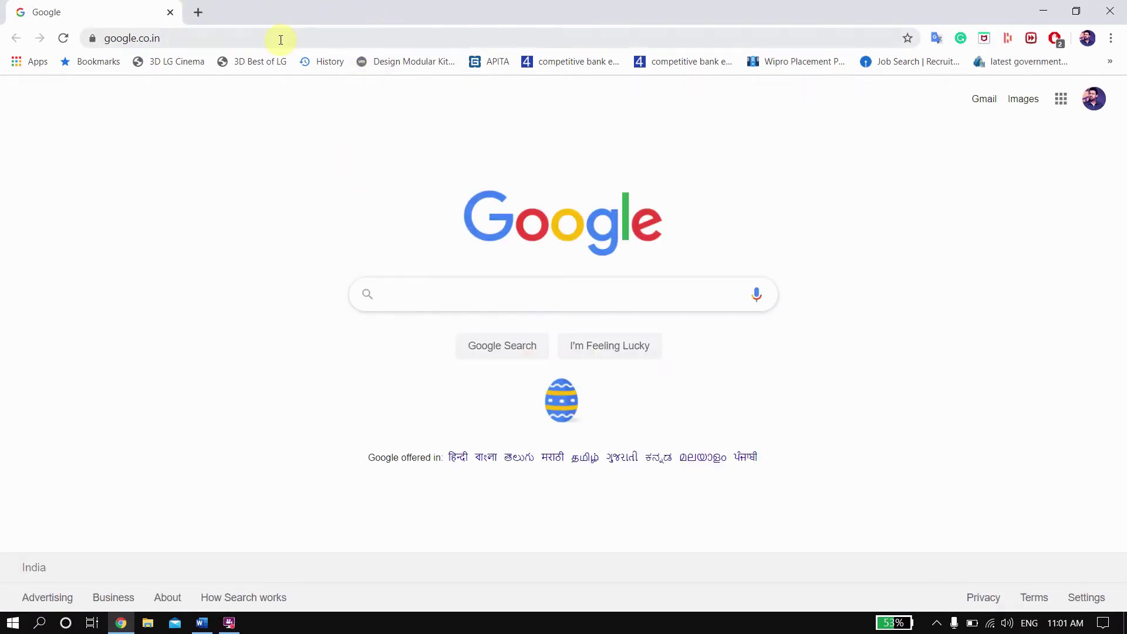
left_click(183, 36)
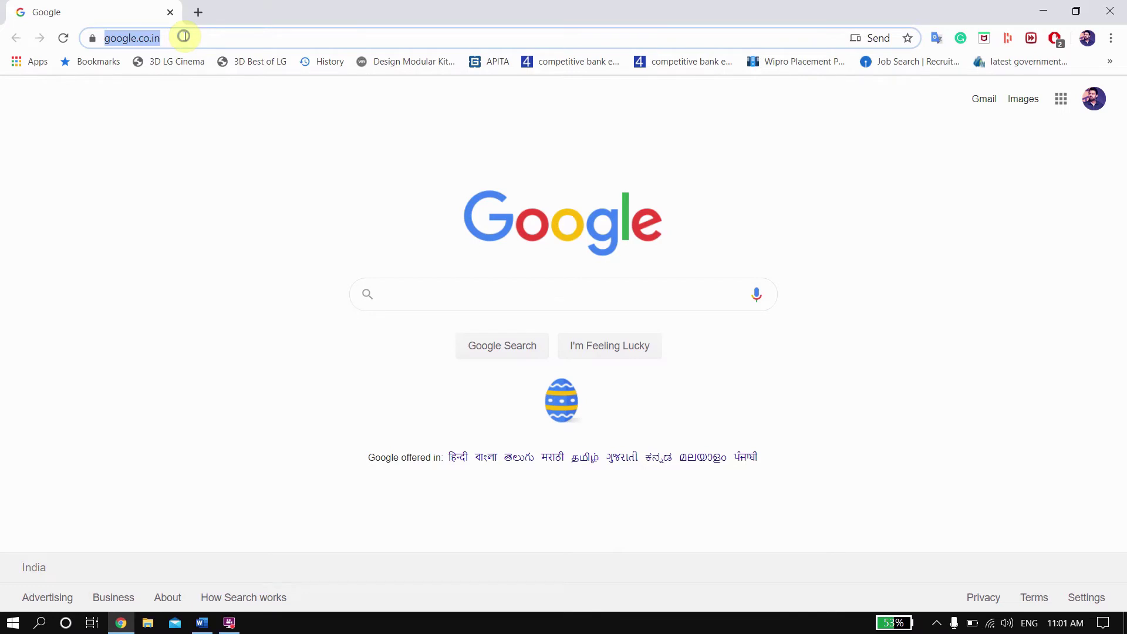
right_click(184, 36)
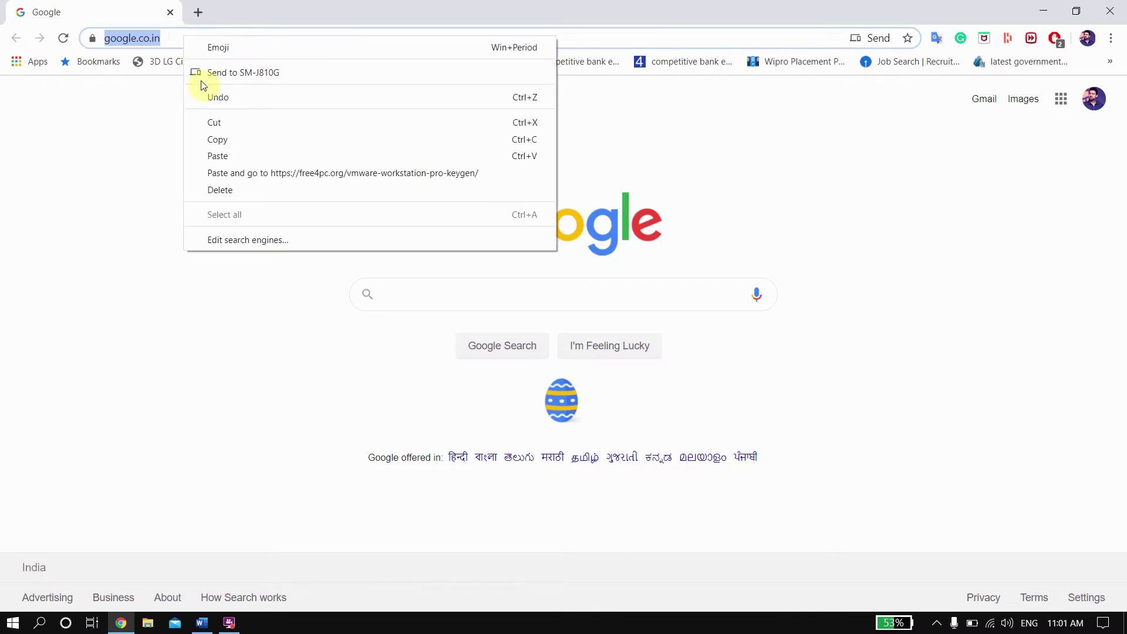
left_click(227, 156)
key("Return")
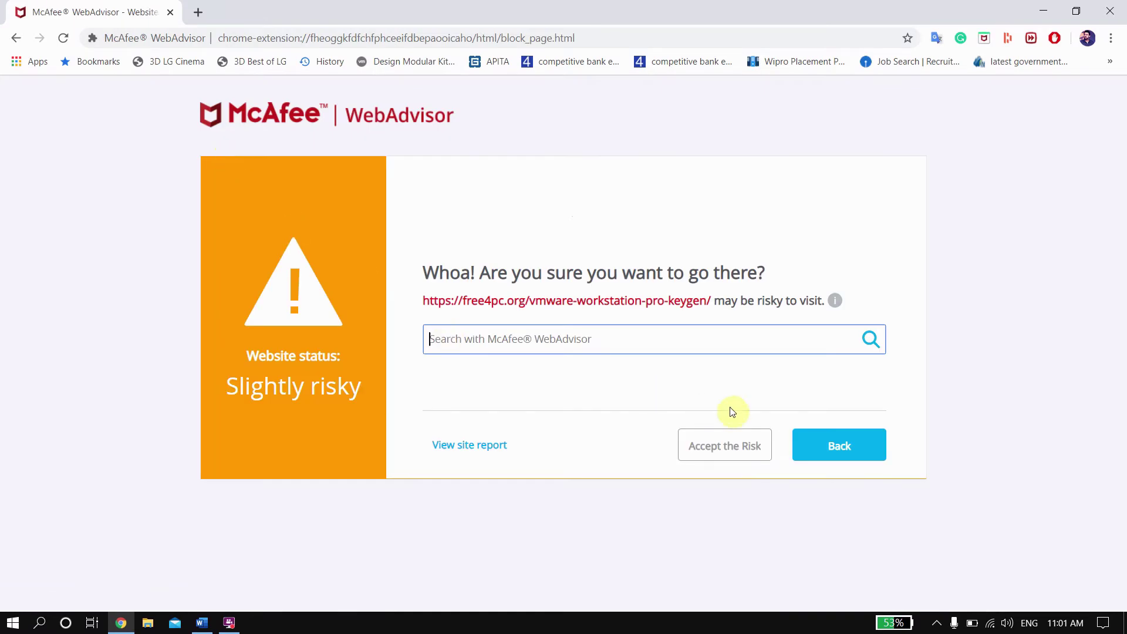
left_click(740, 449)
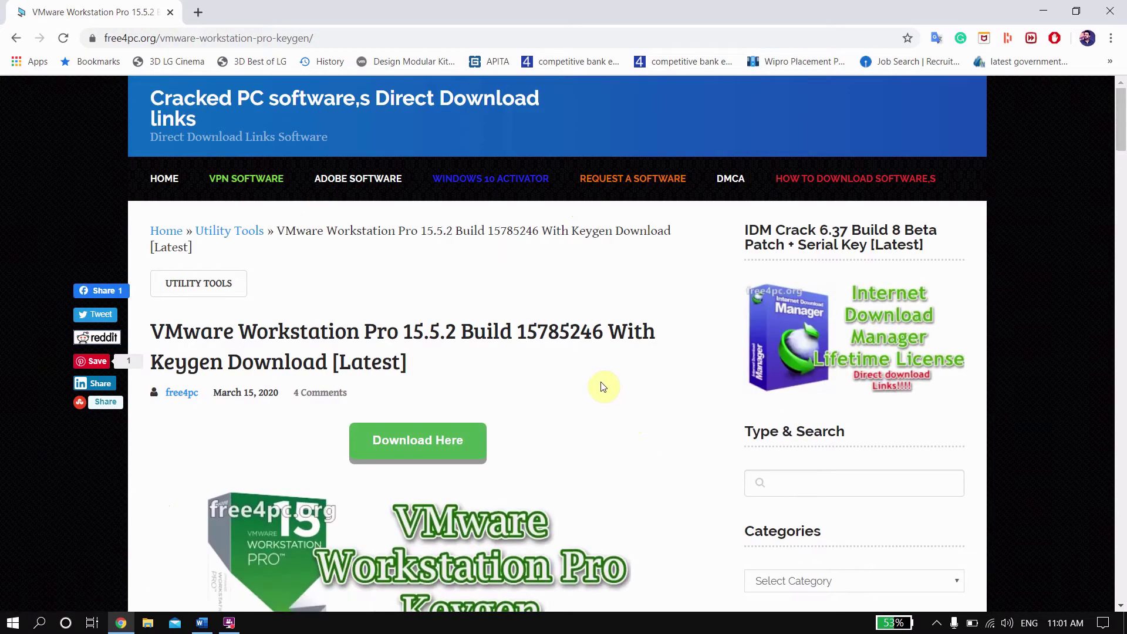
Step: Scroll the VMware Workstation Pro 15.5.2 page past the license keys to the download links
scroll(603, 386, "down", 3)
scroll(549, 343, "down", 15)
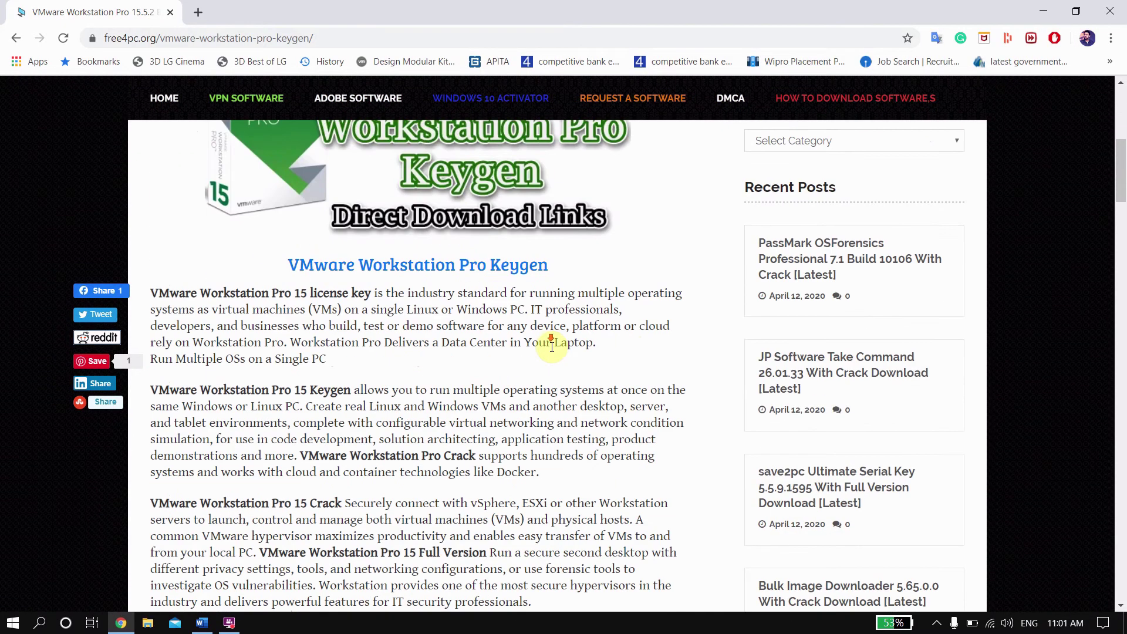
scroll(555, 354, "down", 2)
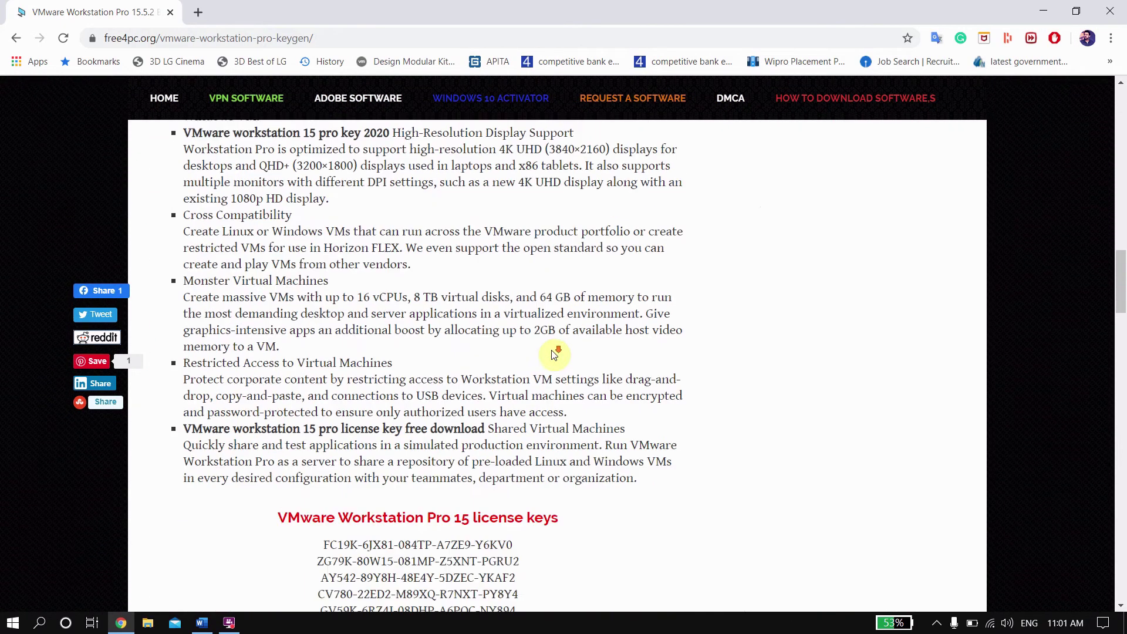
scroll(554, 354, "up", 11)
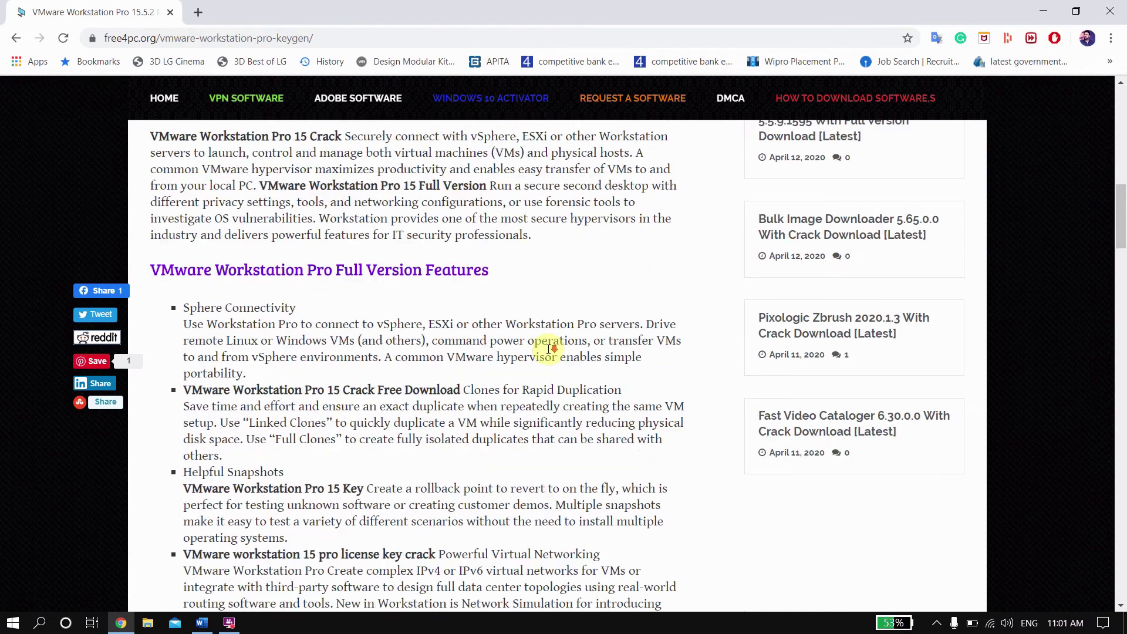
scroll(554, 348, "up", 7)
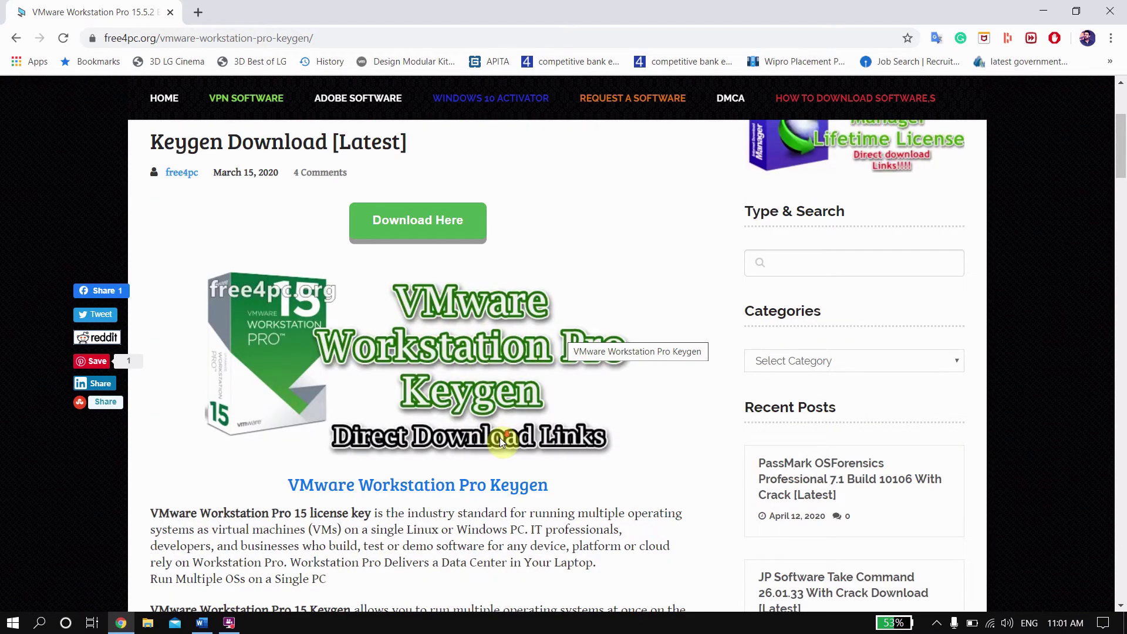
scroll(502, 441, "down", 15)
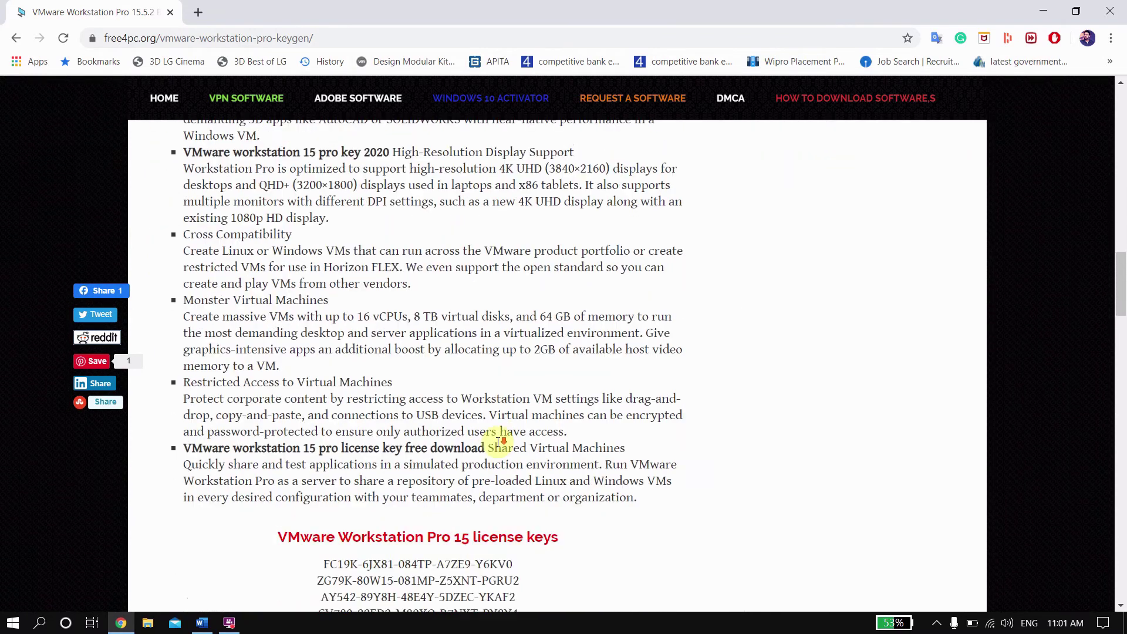
scroll(500, 449, "down", 5)
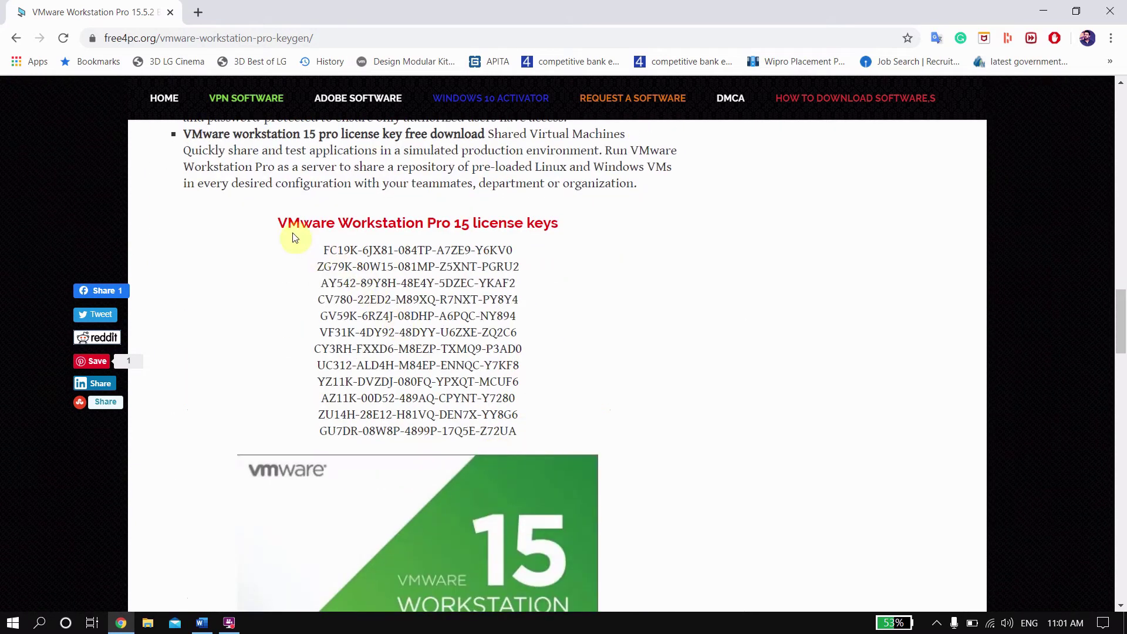
left_click_drag(338, 223, 541, 222)
left_click(557, 235)
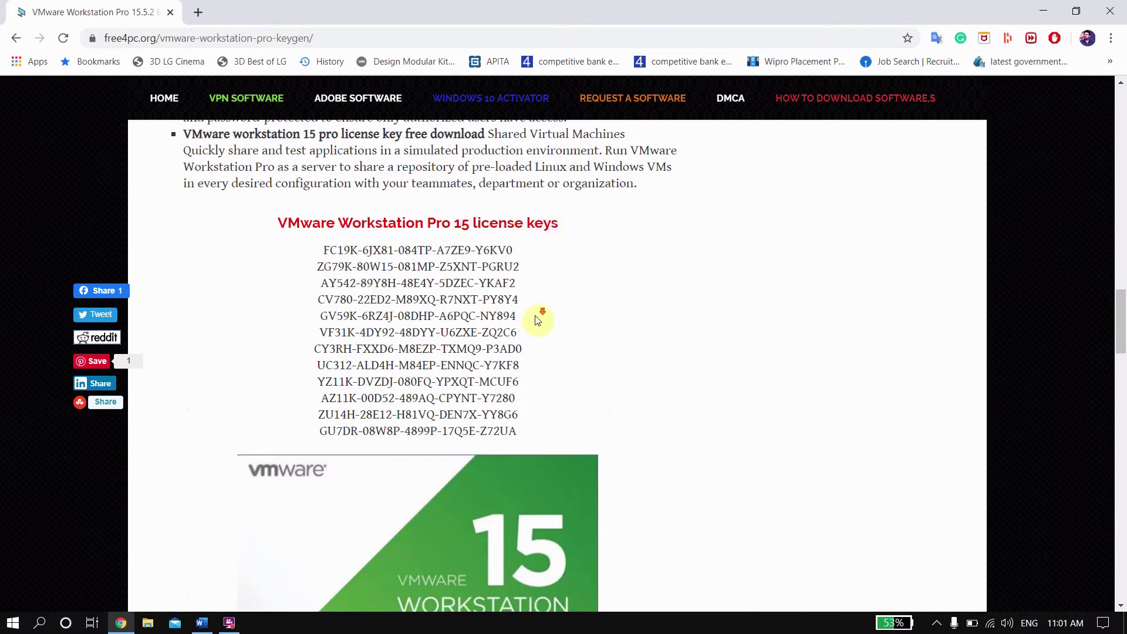
scroll(536, 320, "down", 7)
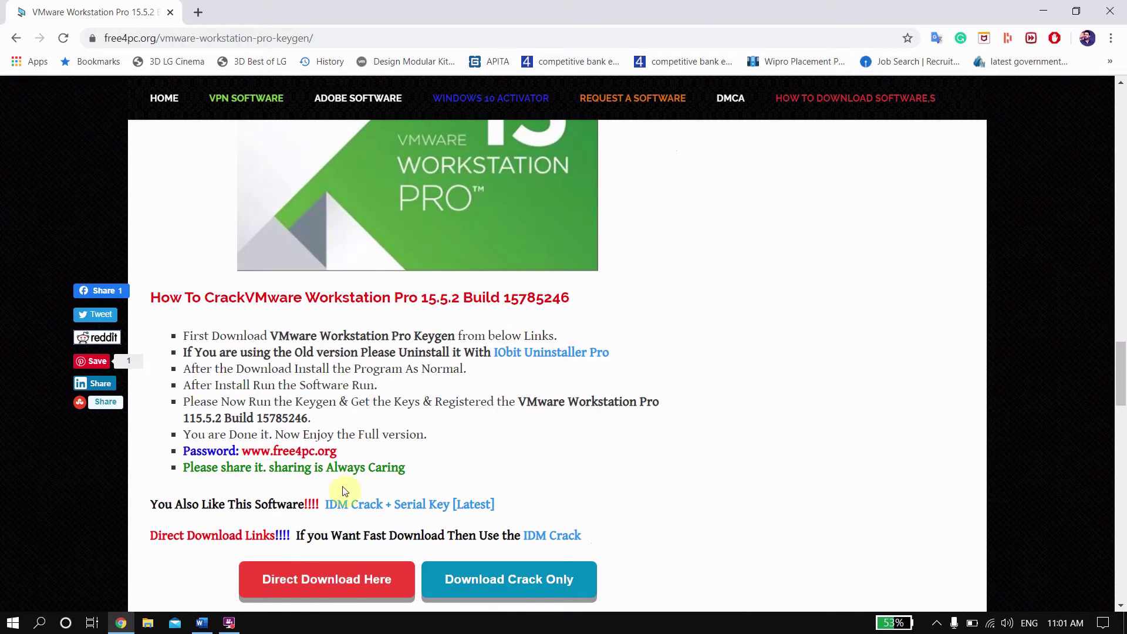
scroll(345, 490, "down", 2)
left_click(364, 425)
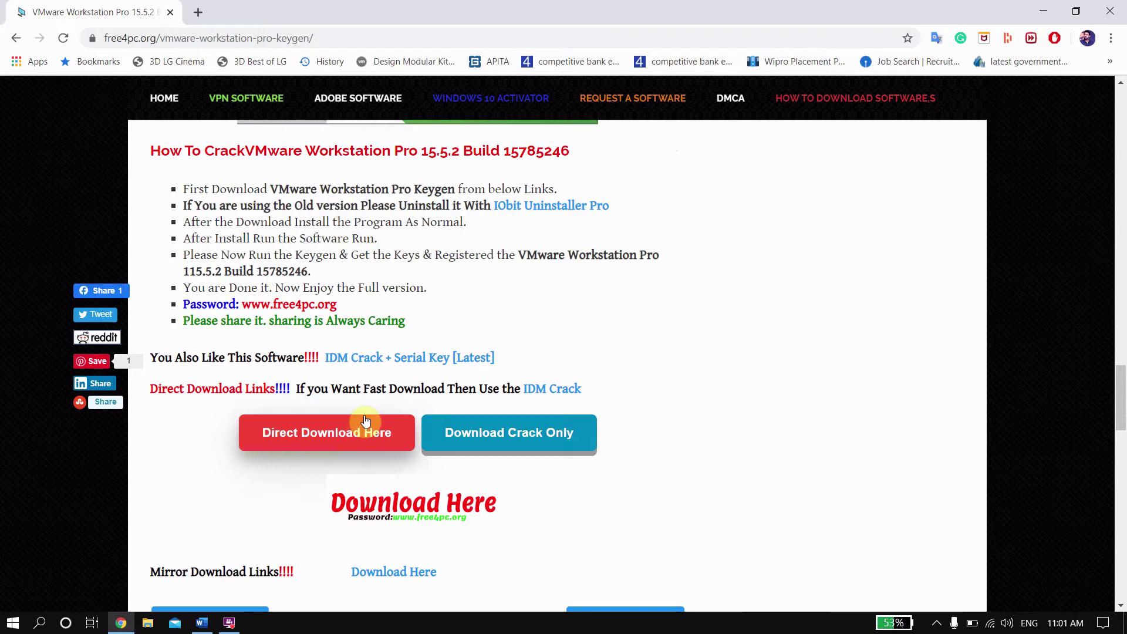
scroll(364, 421, "down", 4)
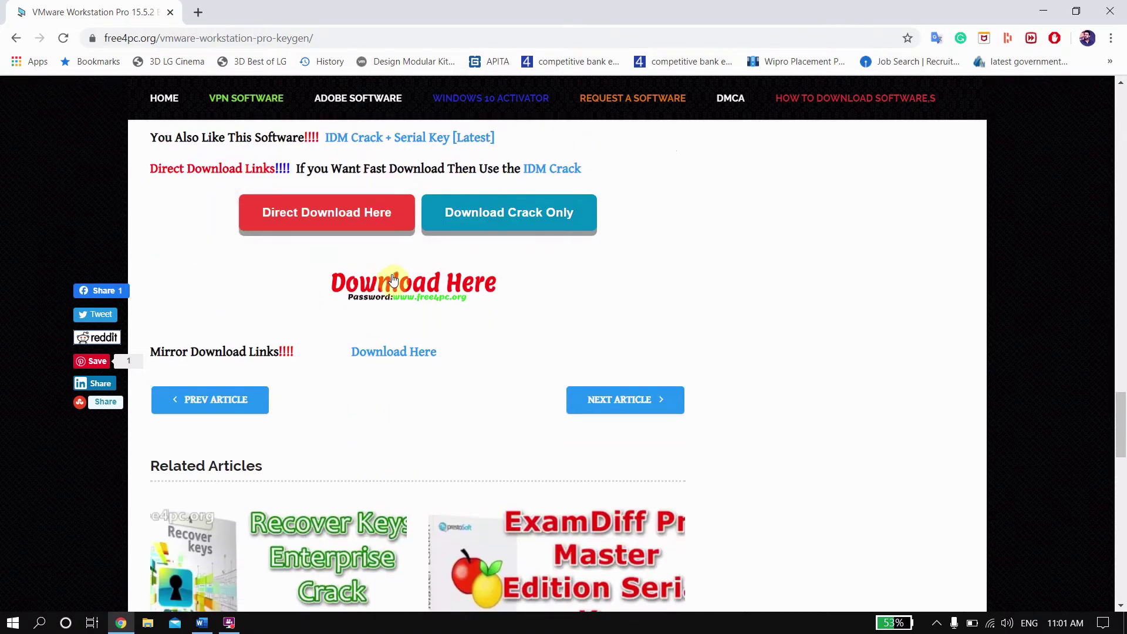
Step: Open the usersdrive mirror, pass the reCAPTCHA, and create the 451.1 MB rar download link
left_click(394, 353)
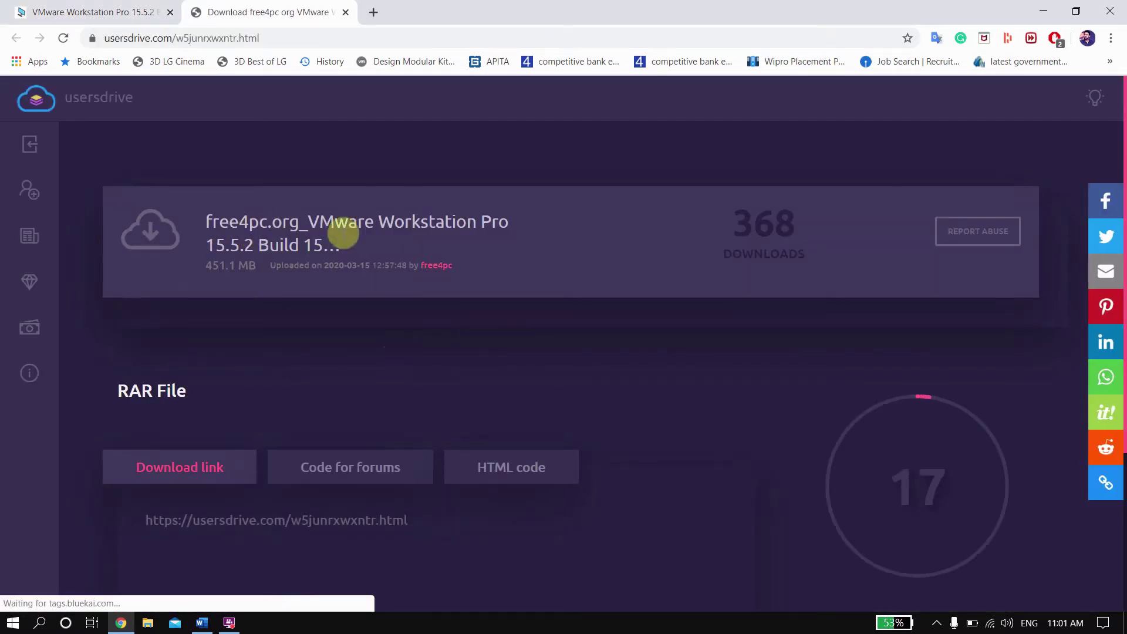
scroll(743, 347, "down", 2)
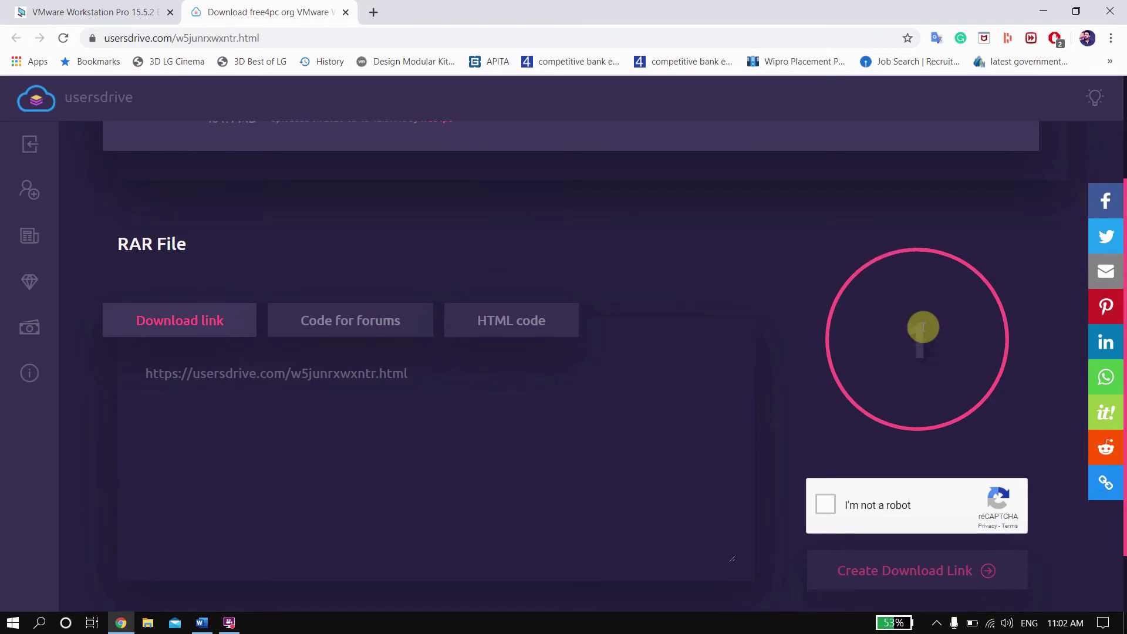
scroll(922, 327, "down", 1)
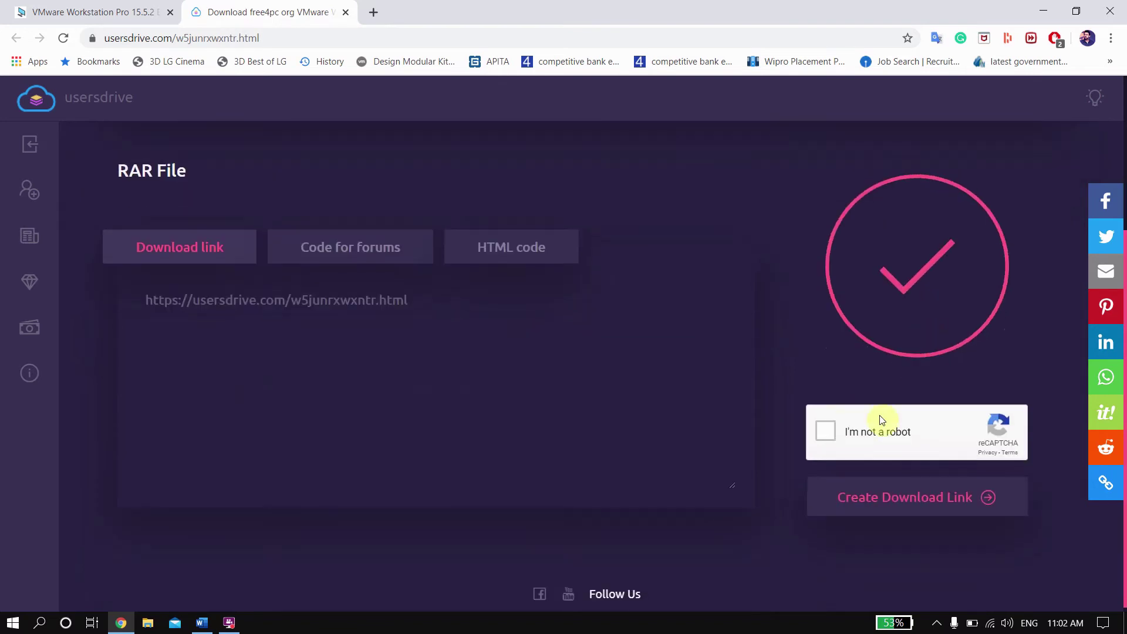
left_click(827, 432)
left_click(902, 508)
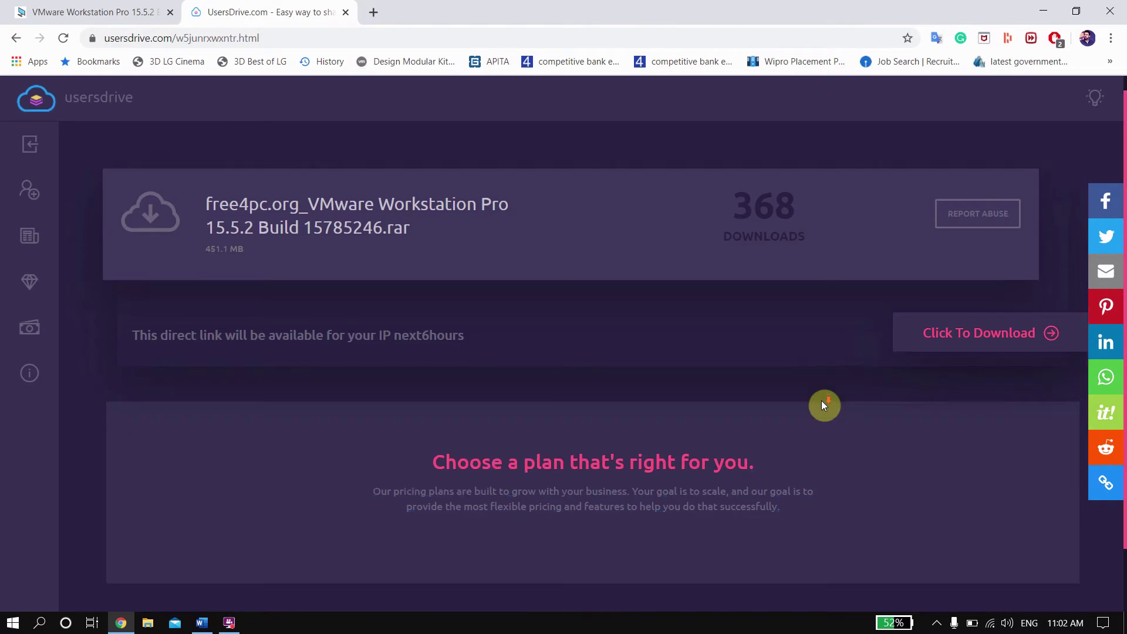
scroll(823, 402, "down", 1)
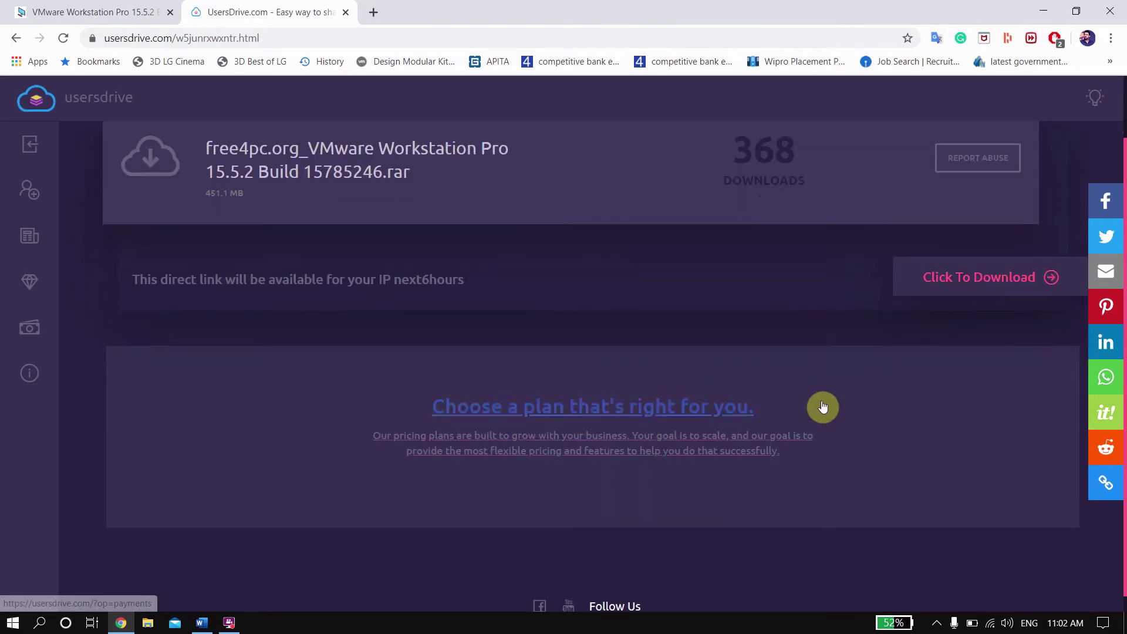
Step: Start downloading the VMware Workstation rar with Internet Download Manager
left_click(950, 290)
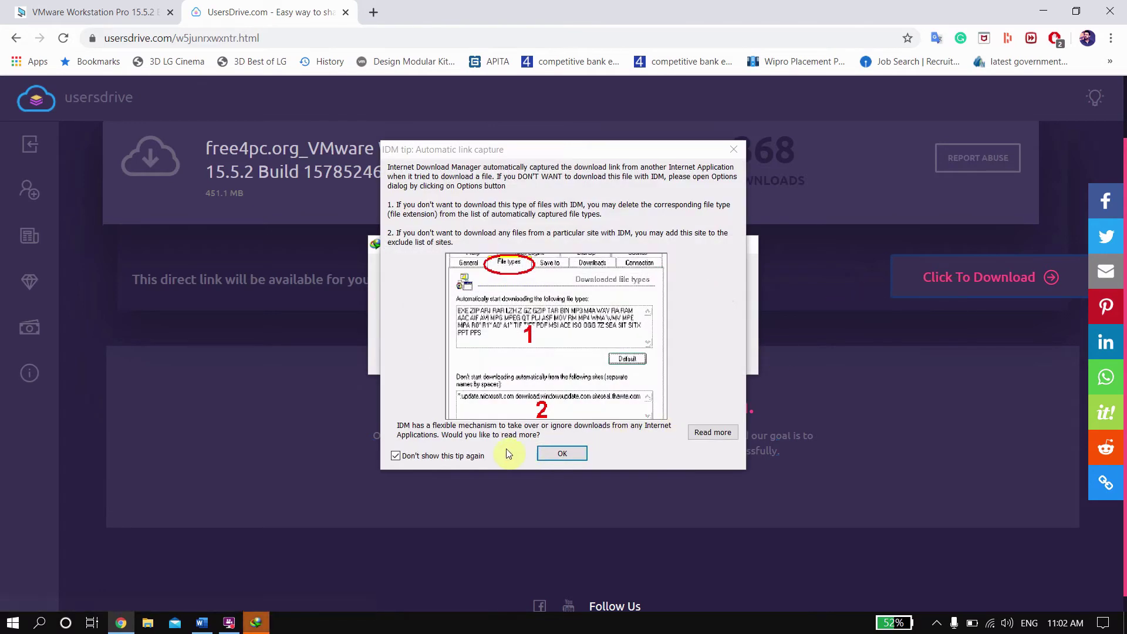
left_click(548, 454)
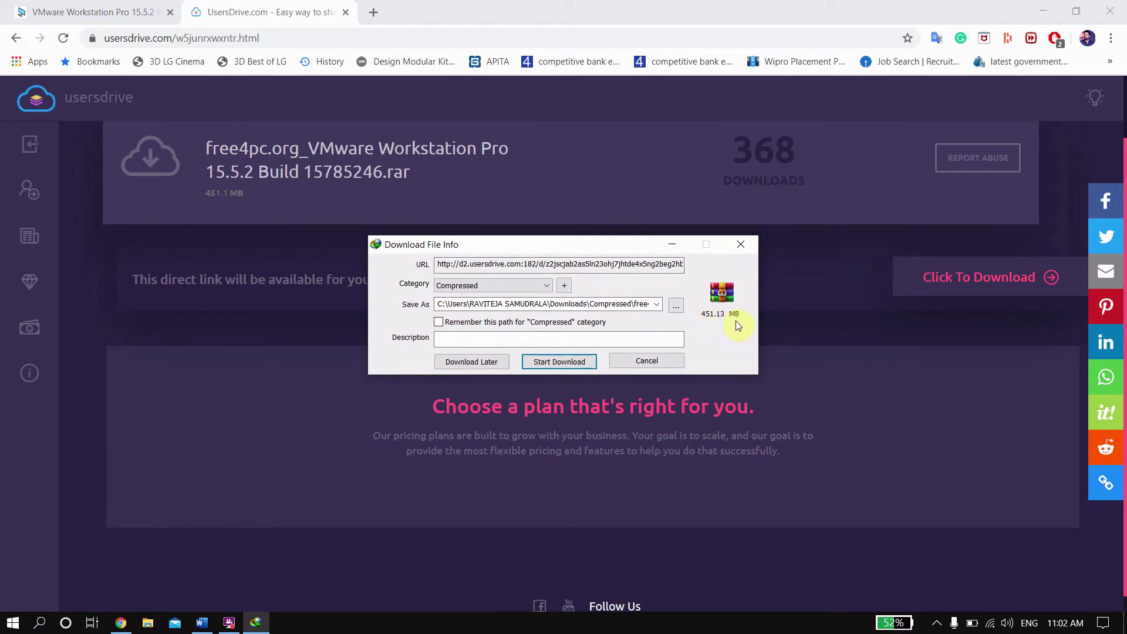
left_click(559, 362)
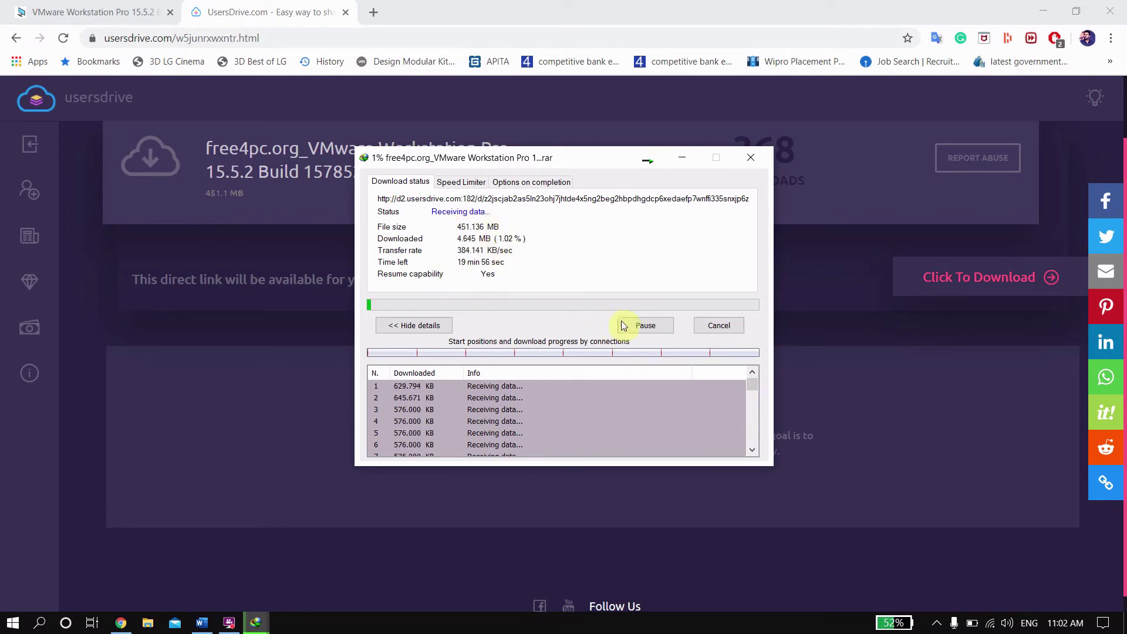
Step: Cancel the IDM download, decline the browser-integration prompt, and minimize Chrome
left_click(719, 326)
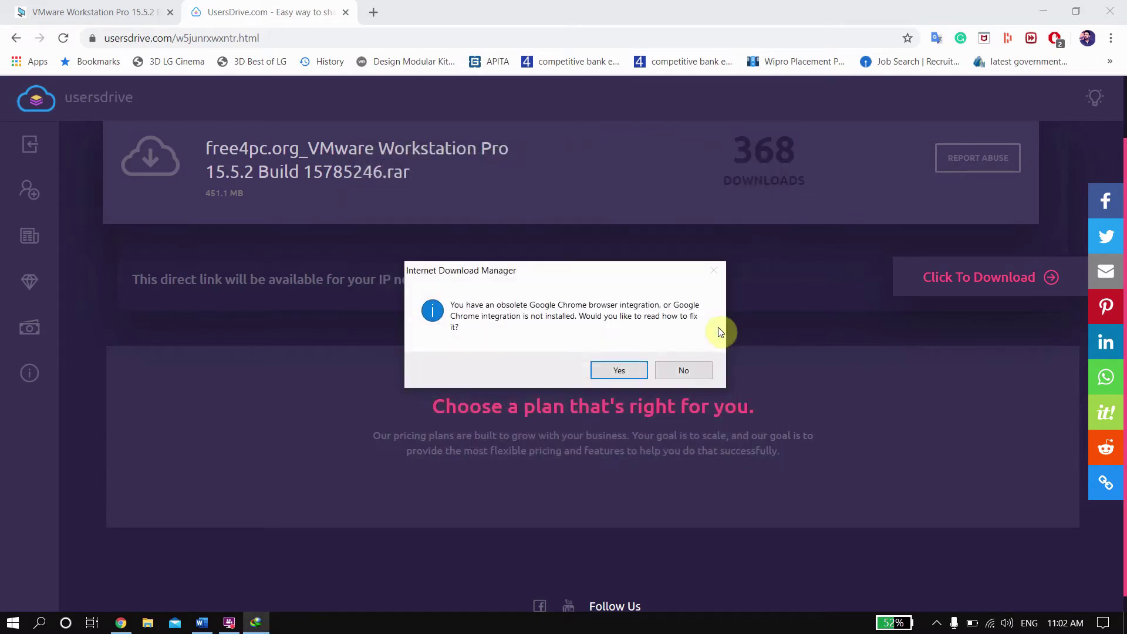
left_click(678, 369)
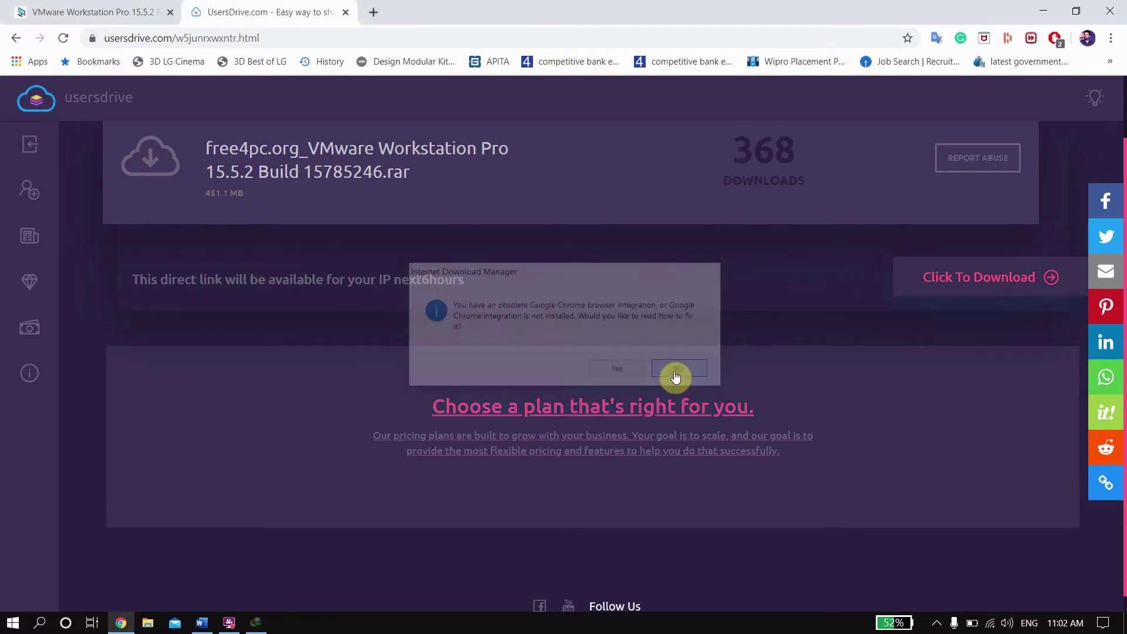
left_click(1044, 8)
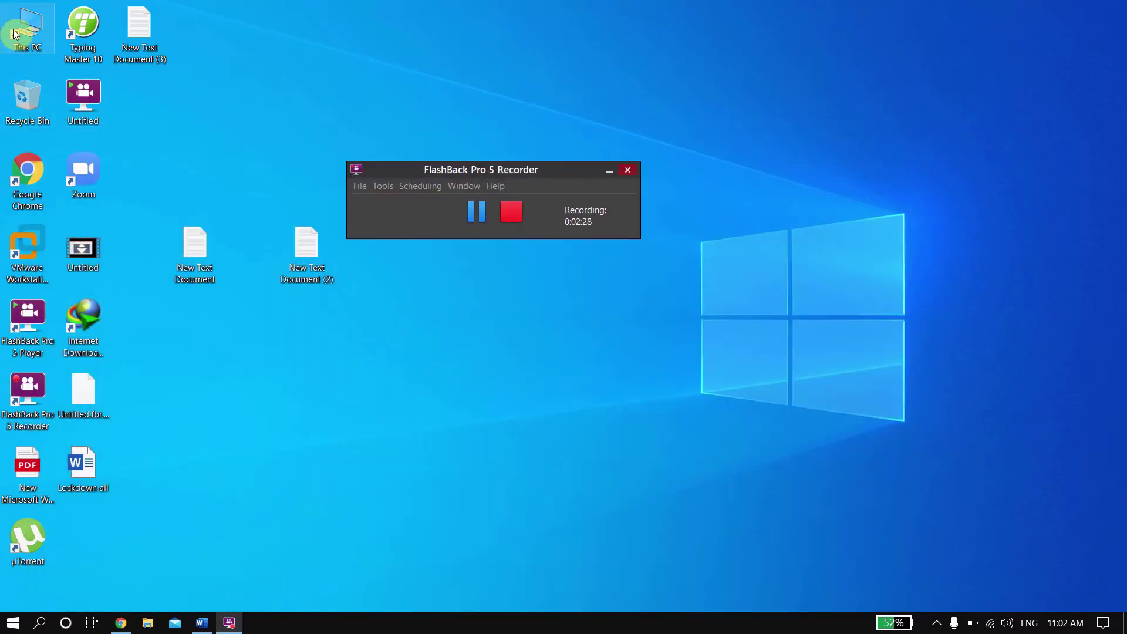
Step: Extract the VMware rar in S:\OS to 'VMware Workstation Full version with Key\'
double_click(15, 32)
double_click(450, 202)
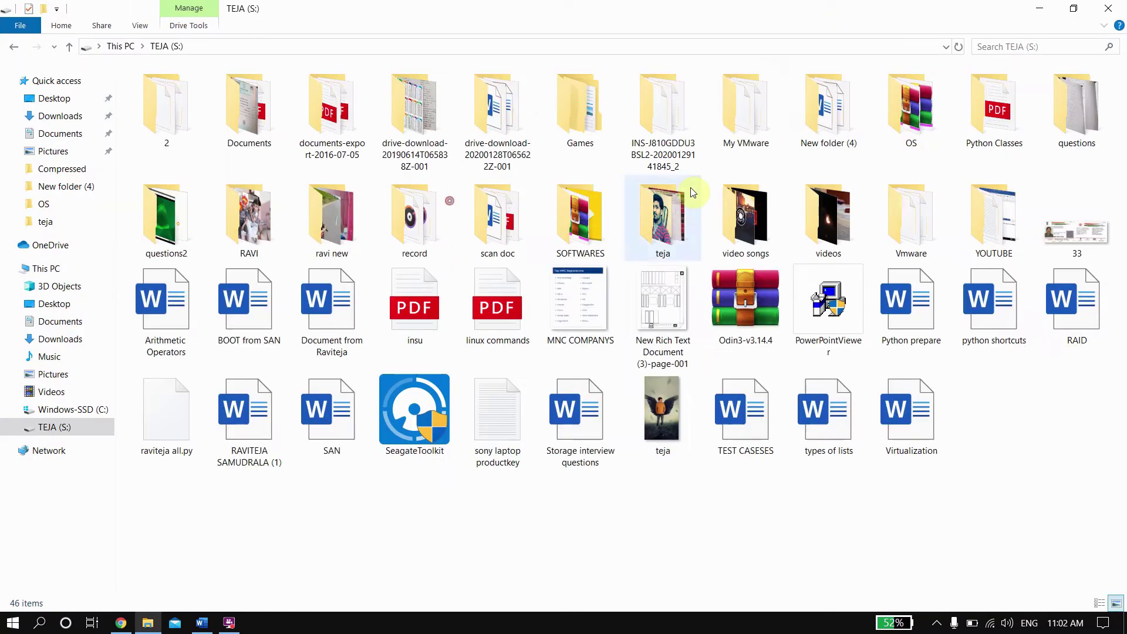
double_click(911, 106)
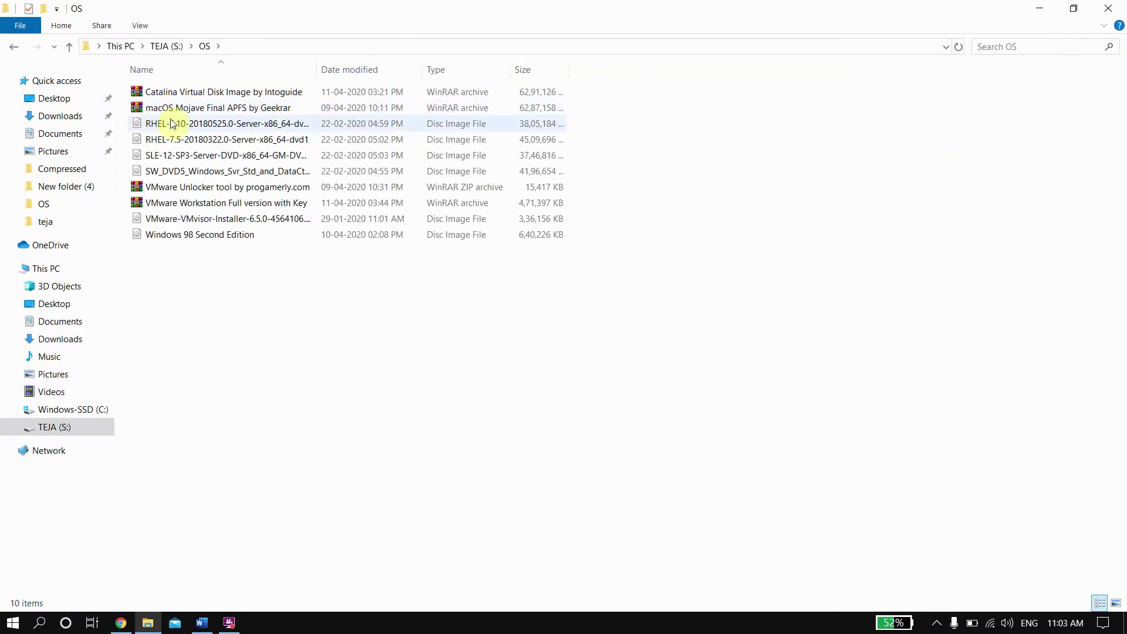
left_click(205, 204)
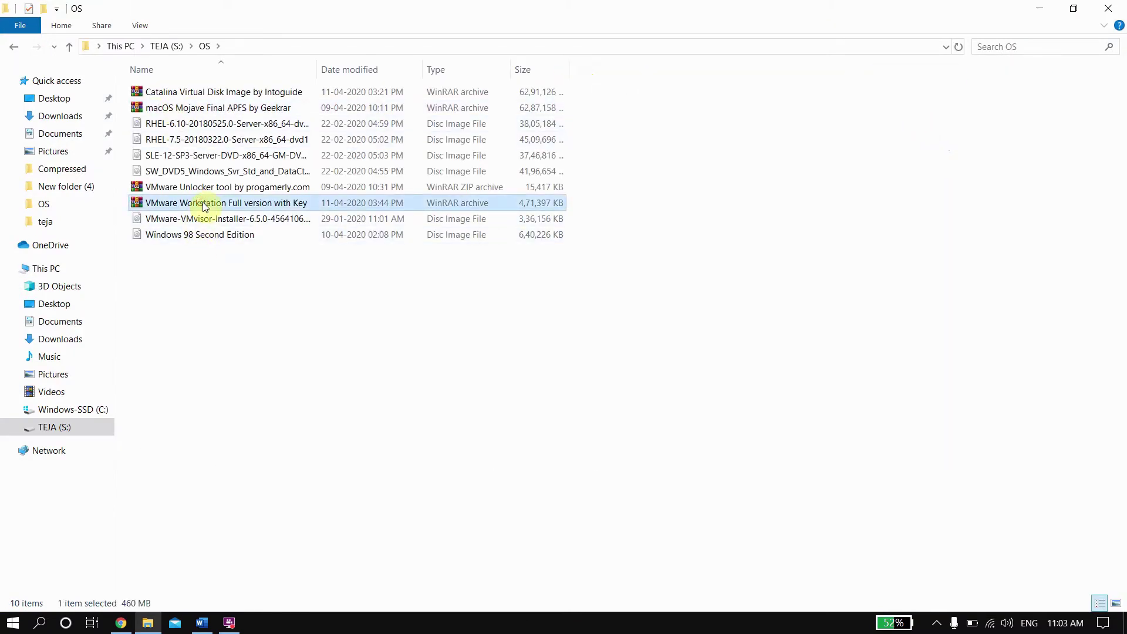
key("ctrl+shift+5")
key("ctrl+shift+4")
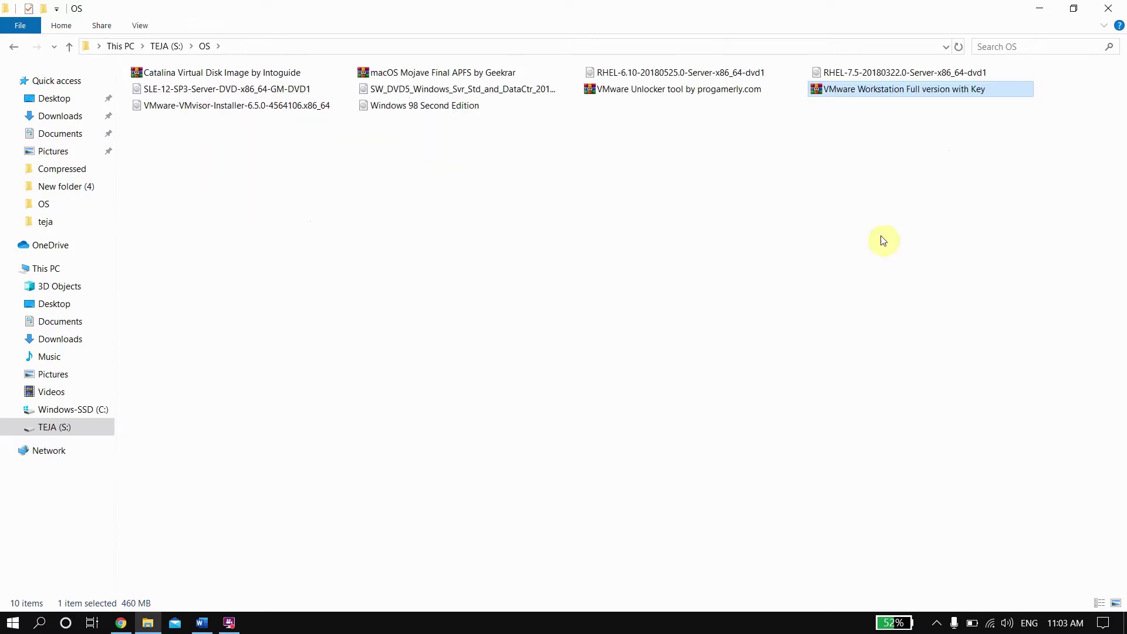
key("ctrl+shift+3")
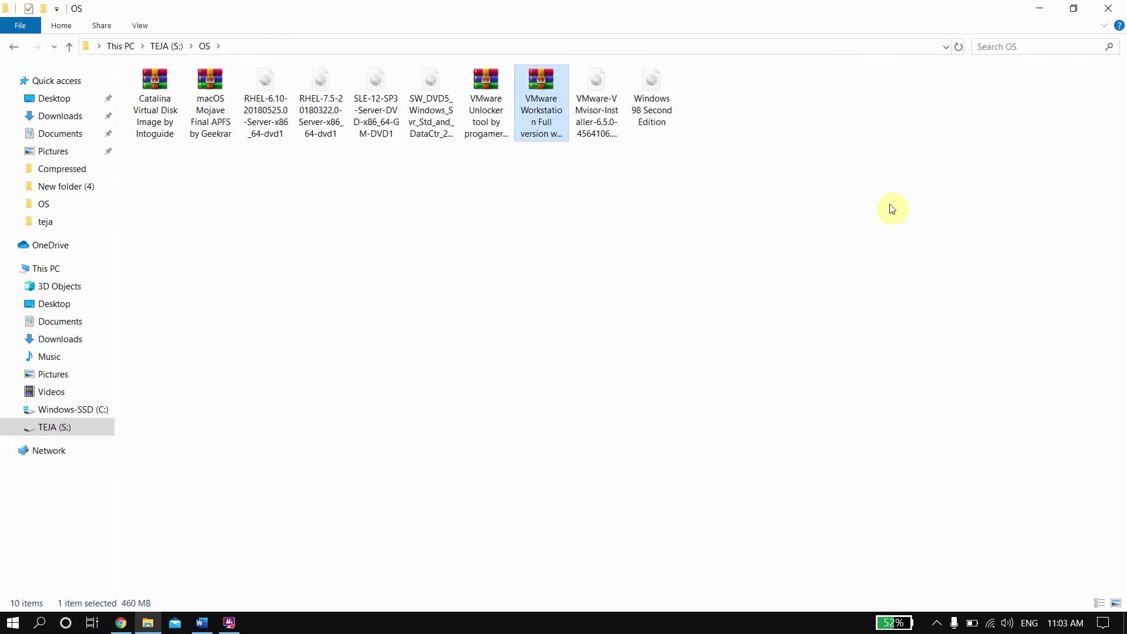
right_click(556, 129)
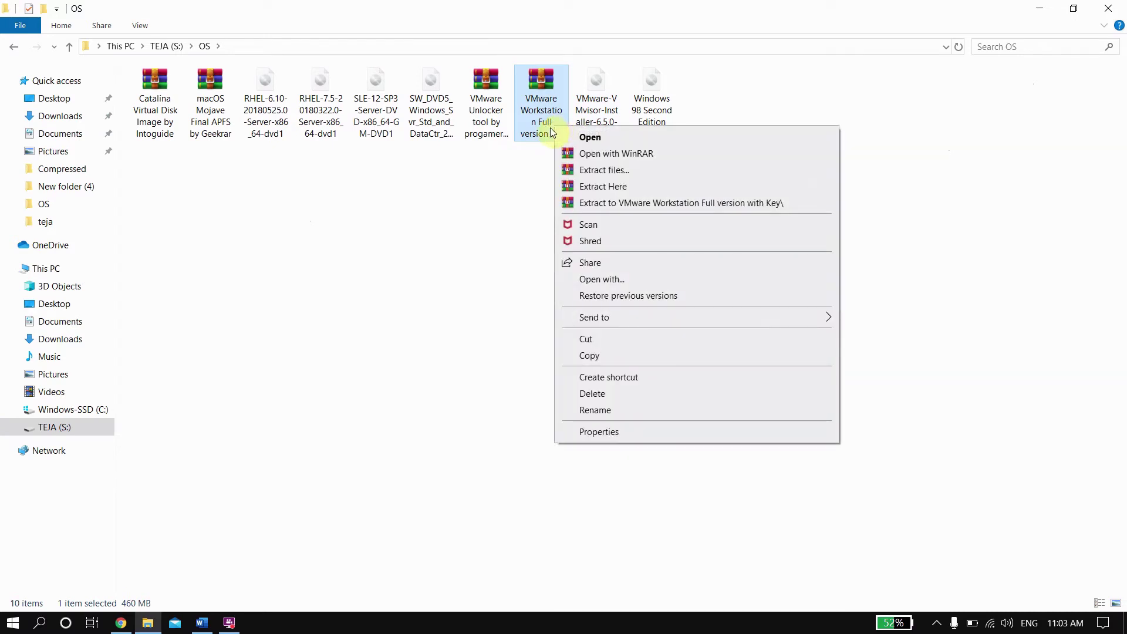
left_click(585, 202)
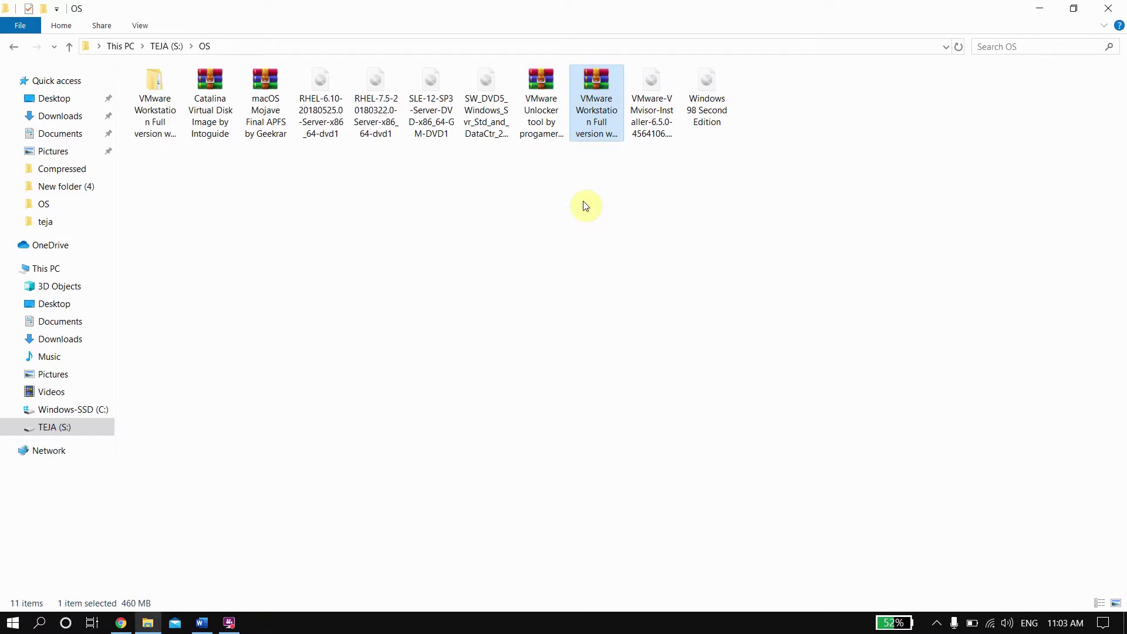
Step: Run VMware-workstation-full-15.5.0-14665864 from the extracted vmware folder and bring up its setup wizard
double_click(151, 122)
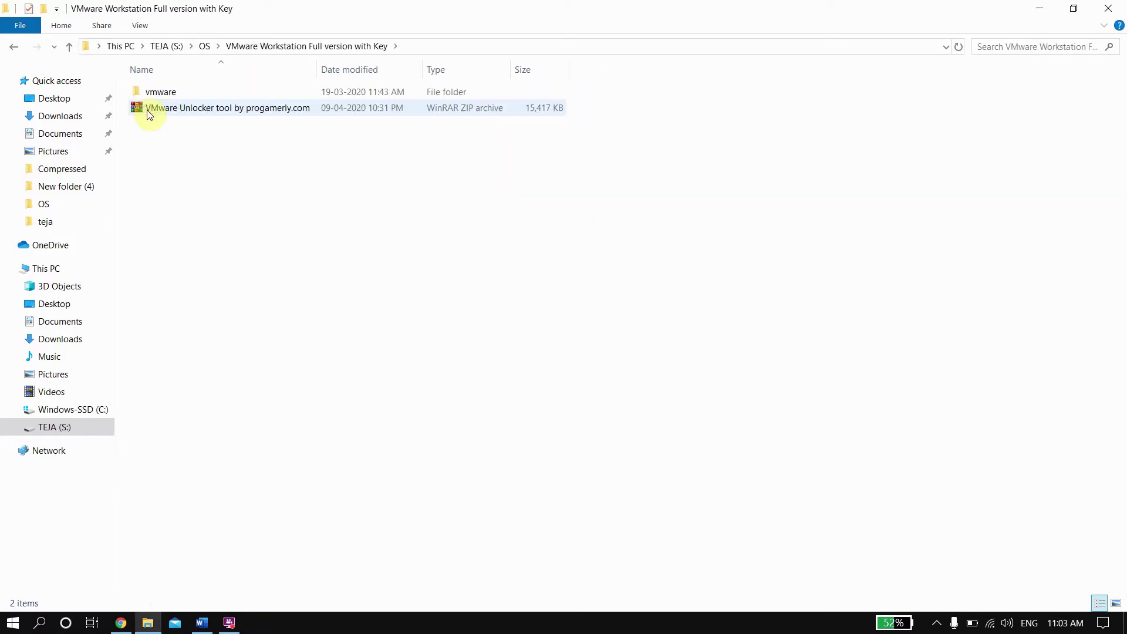
double_click(181, 93)
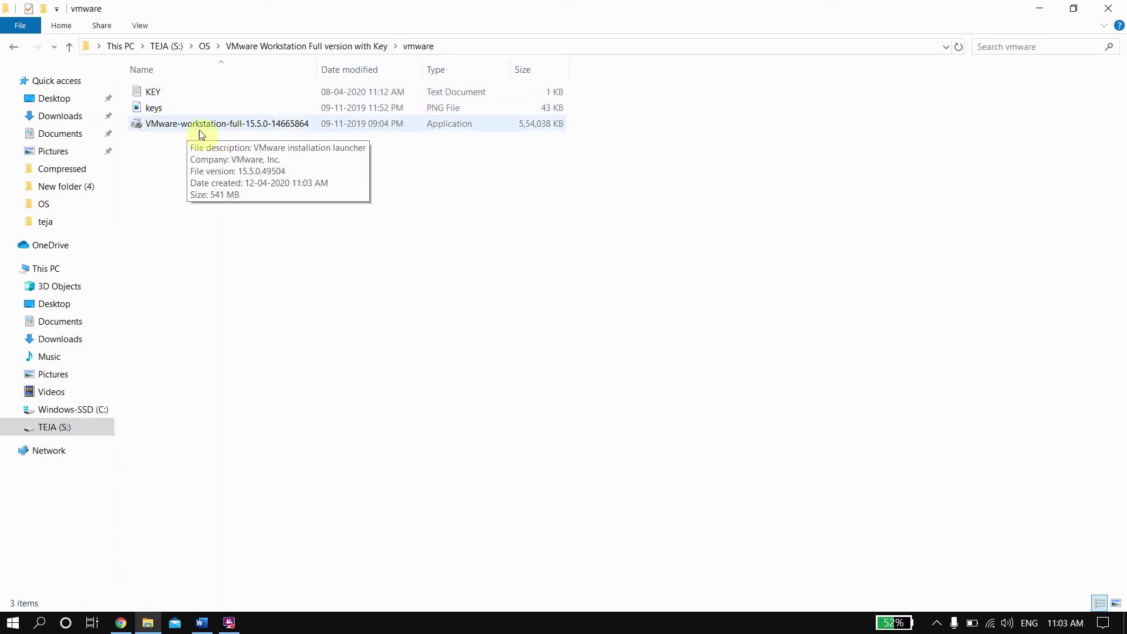
left_click(420, 134)
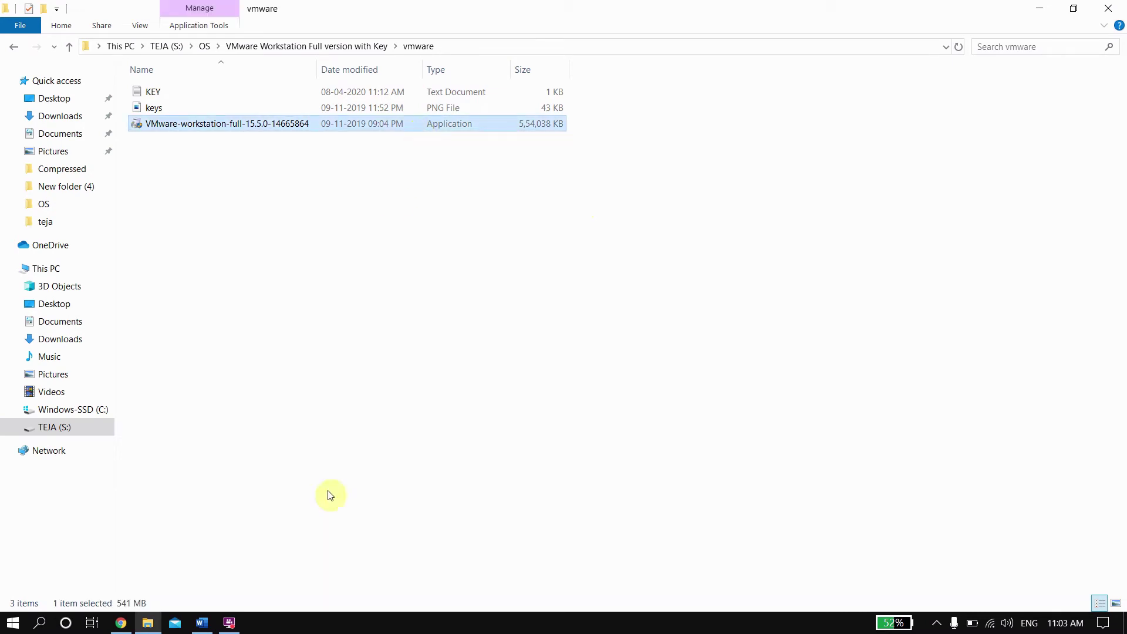
left_click(230, 621)
left_click(476, 211)
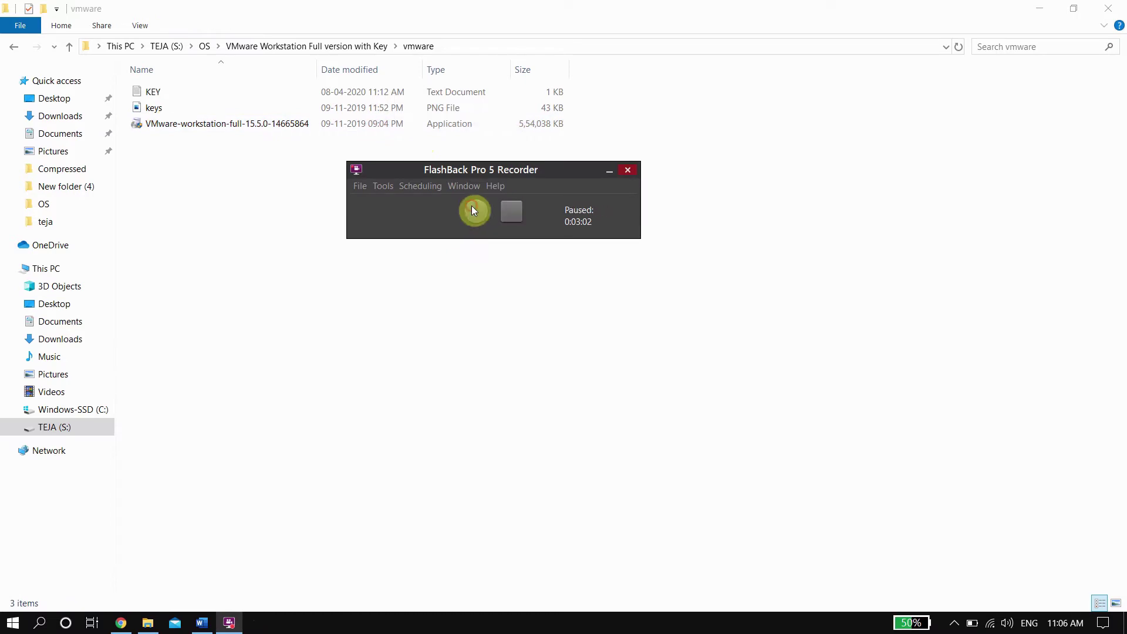
left_click(471, 206)
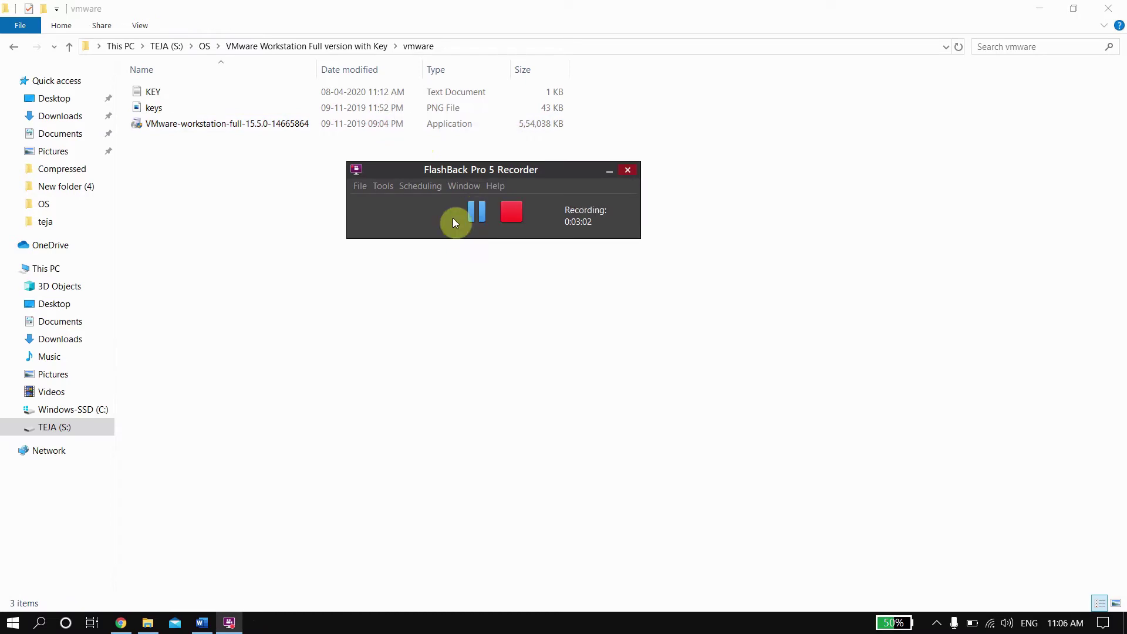
left_click(259, 127)
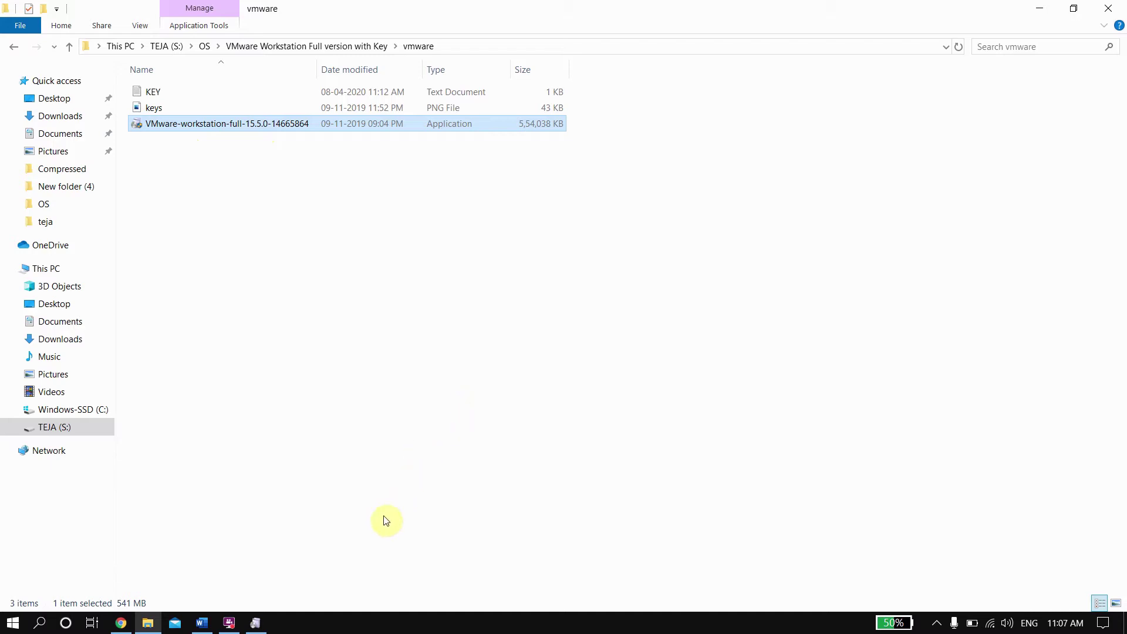
mouse_move(255, 621)
left_click(249, 572)
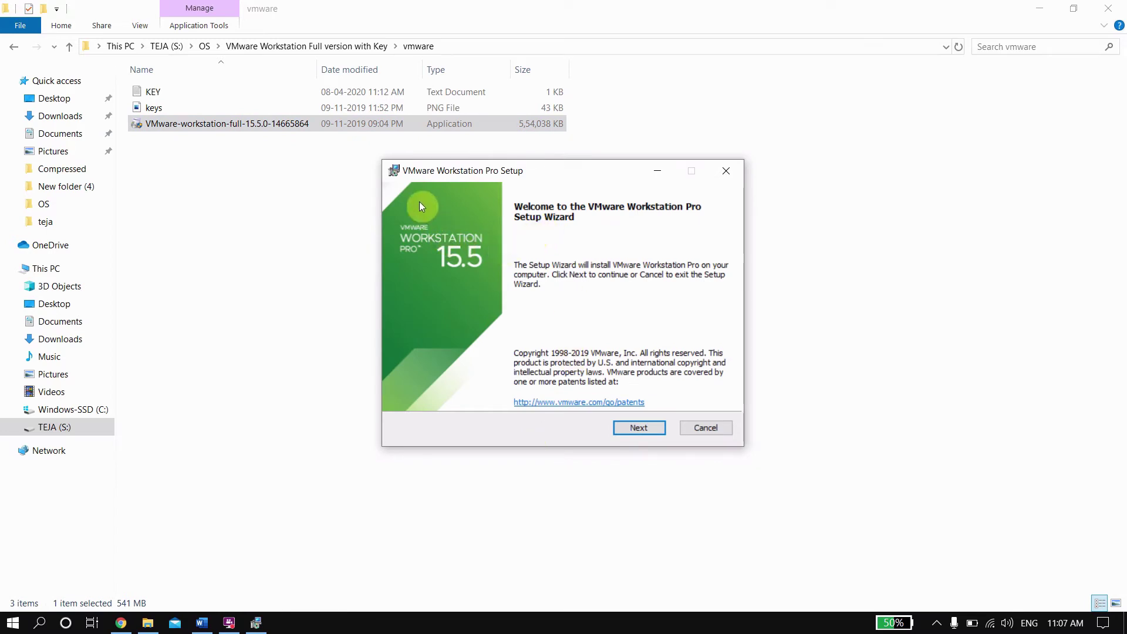
Step: Accept the licence, enable the Enhanced Keyboard Driver, keep default options and shortcuts, and Install
left_click(638, 429)
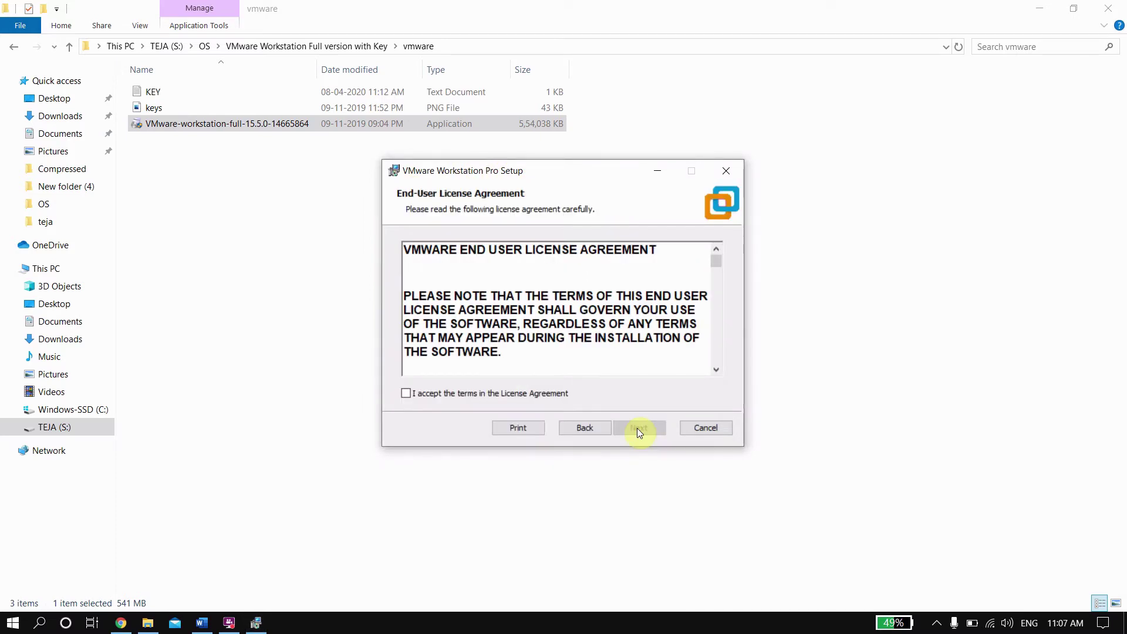
left_click(422, 391)
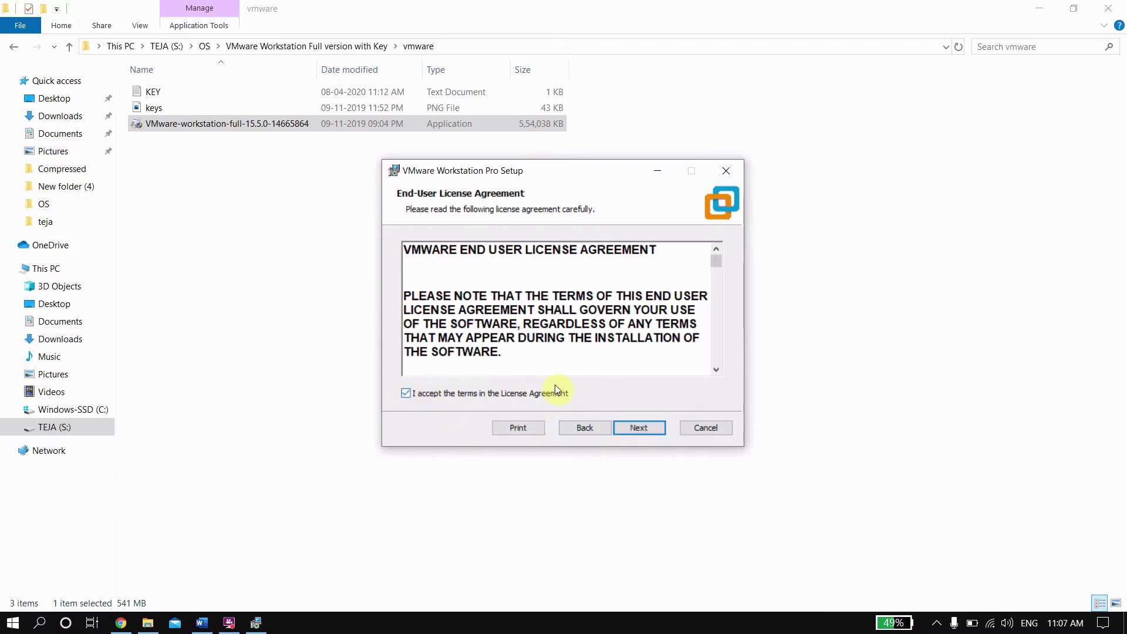
left_click(643, 430)
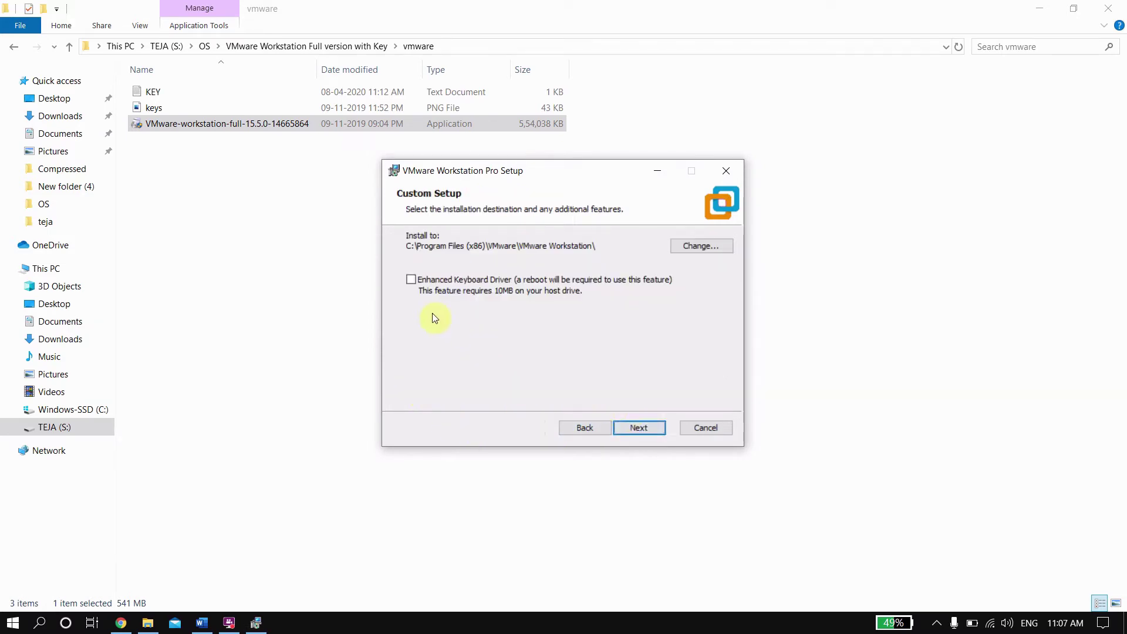
left_click(411, 282)
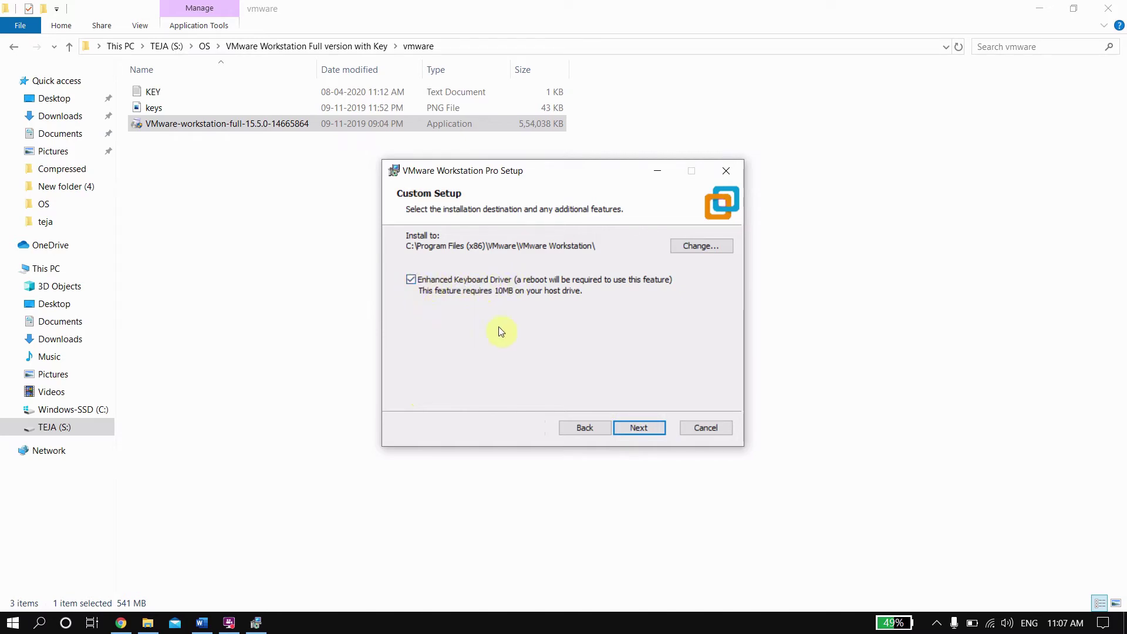
left_click(639, 430)
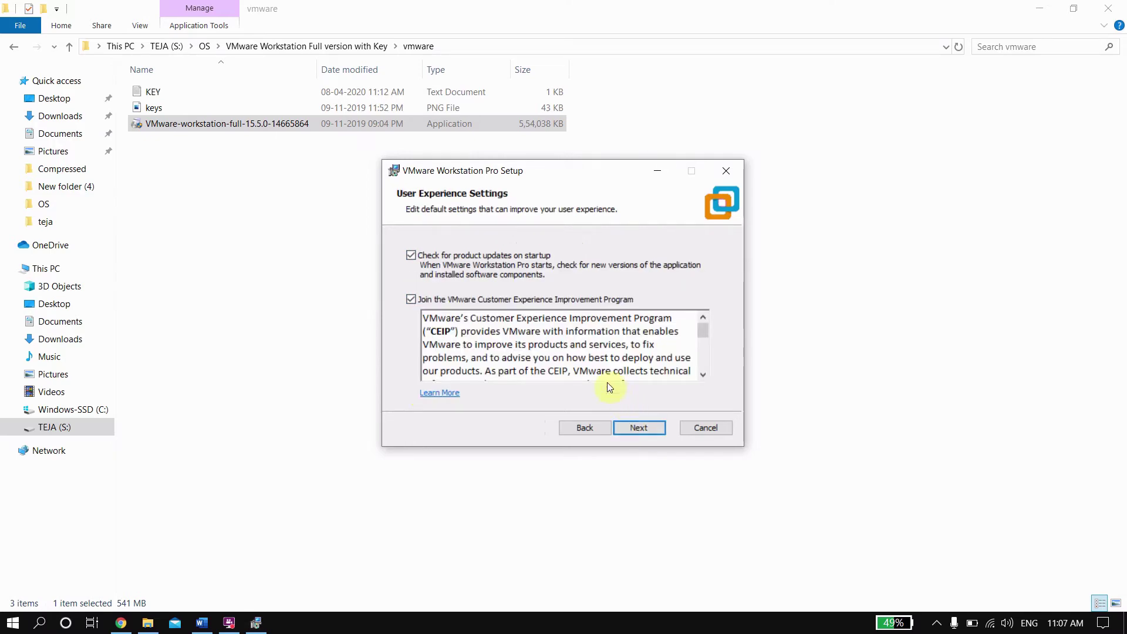
left_click(632, 427)
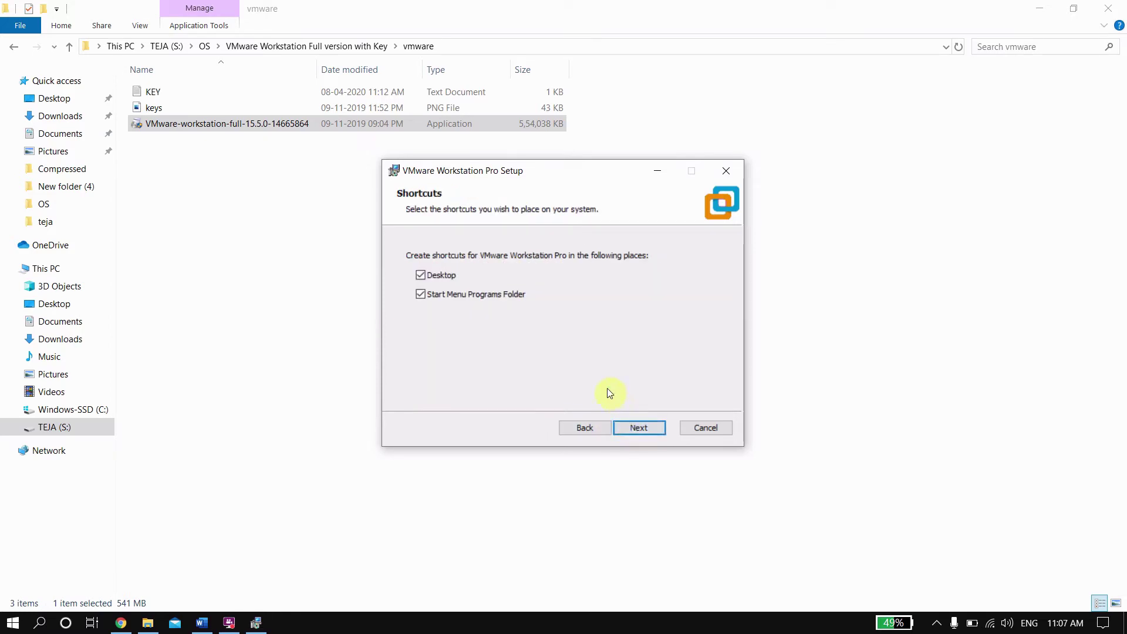
left_click(638, 428)
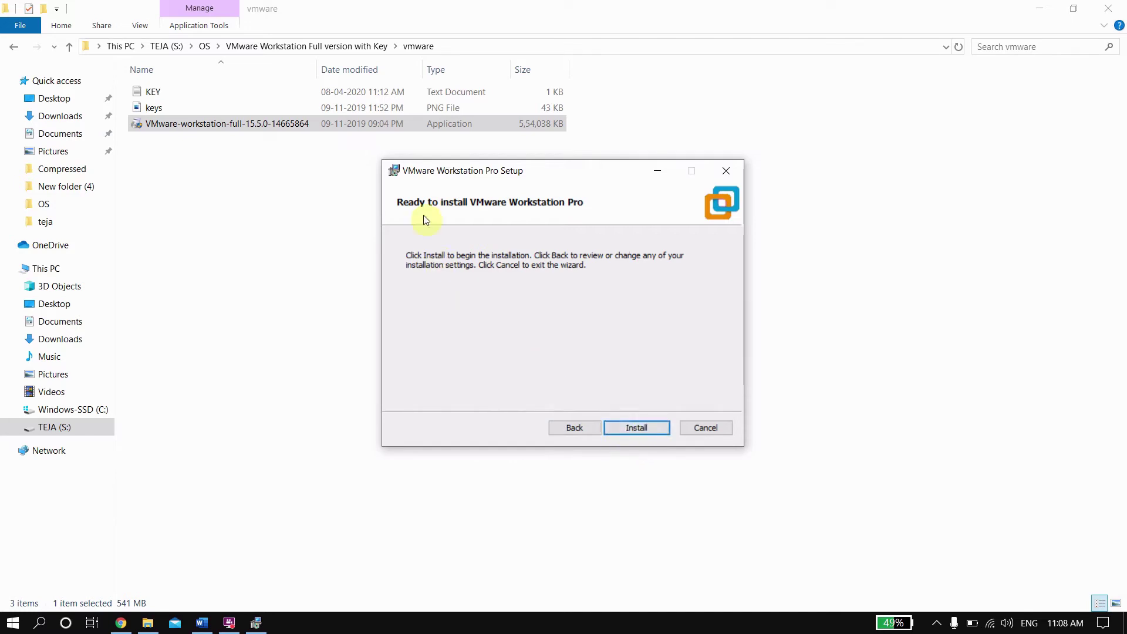
left_click(636, 428)
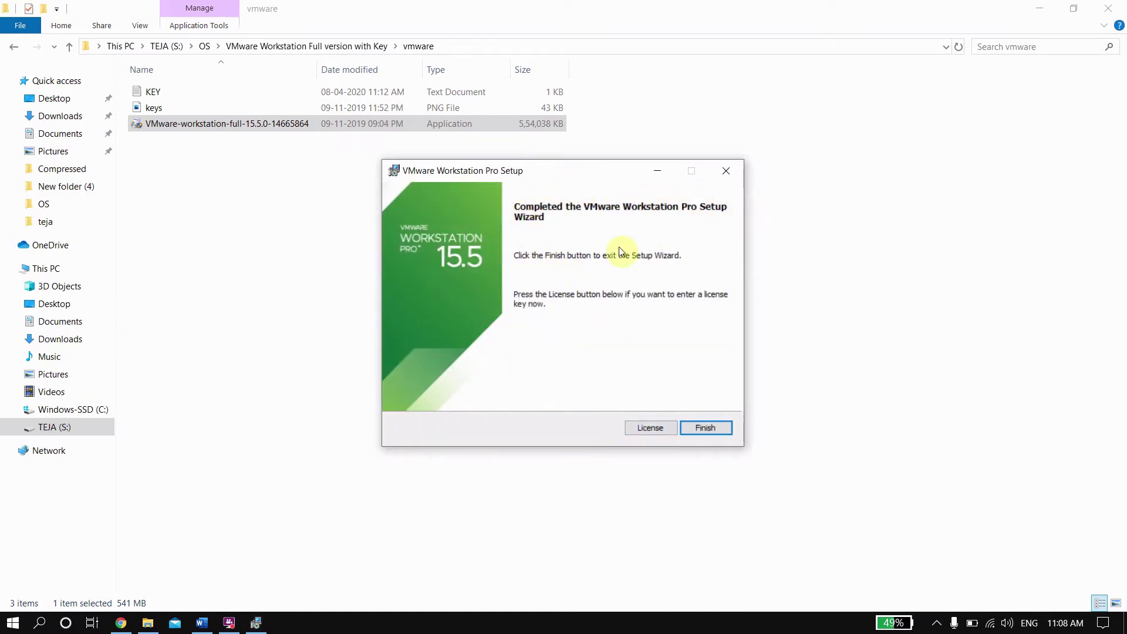
Step: Open the License page on the completed setup, then switch back to Chrome
left_click(642, 430)
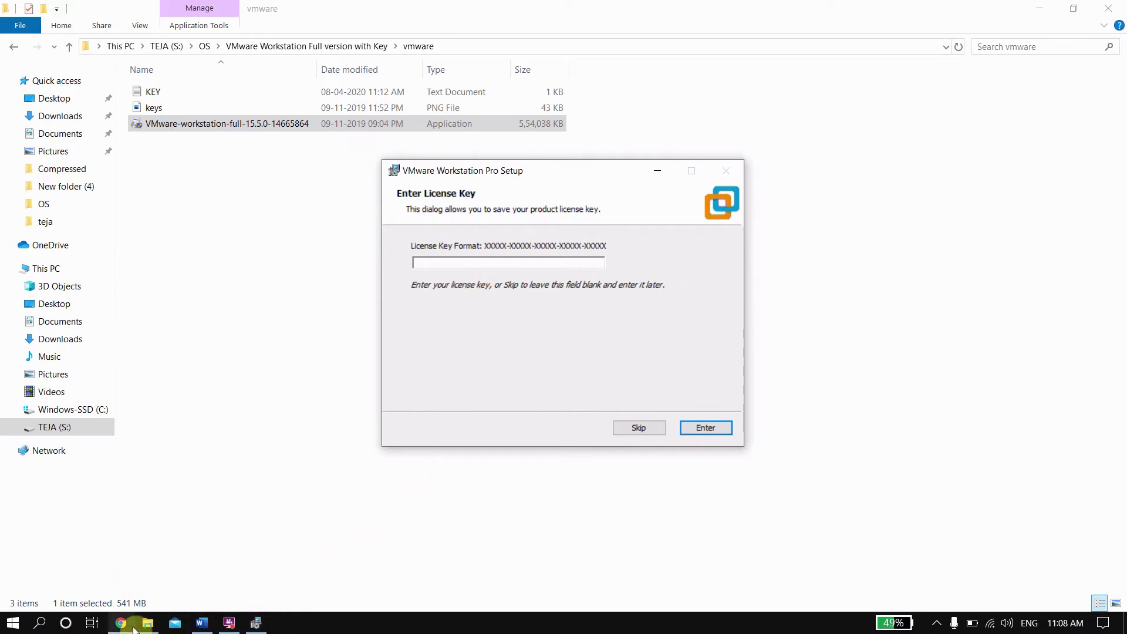
left_click(232, 625)
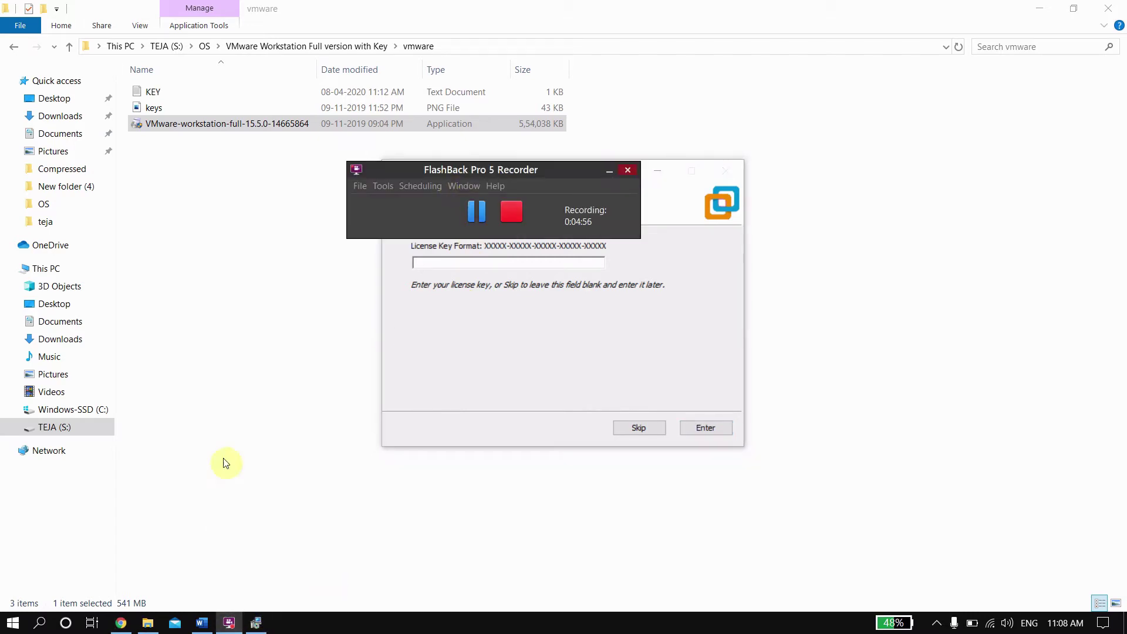
left_click(222, 461)
left_click(252, 624)
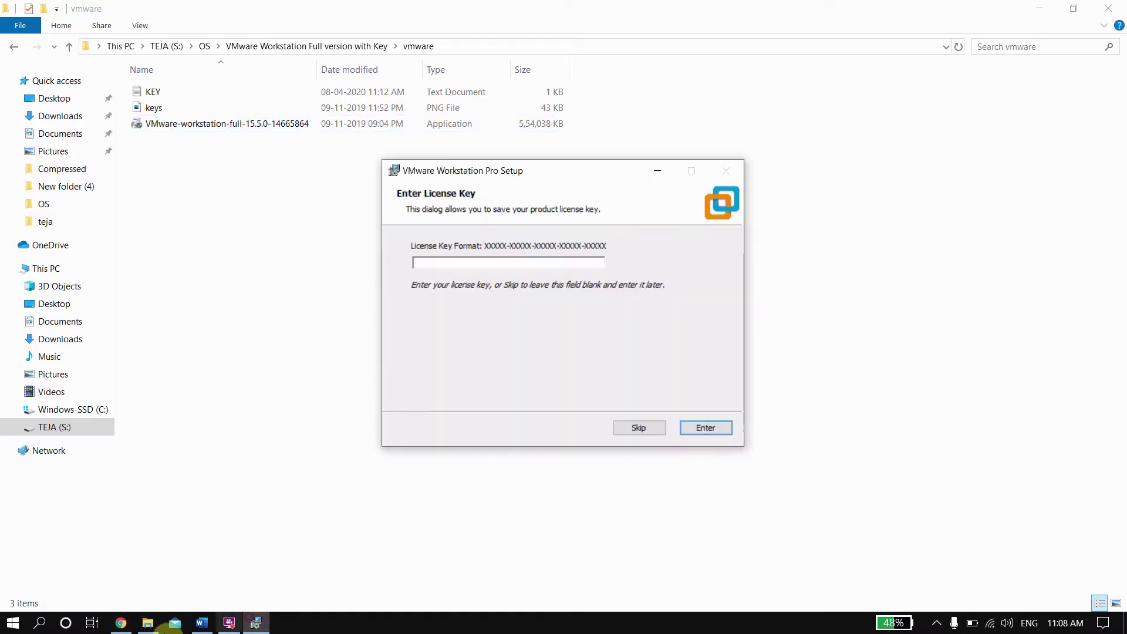
left_click(120, 623)
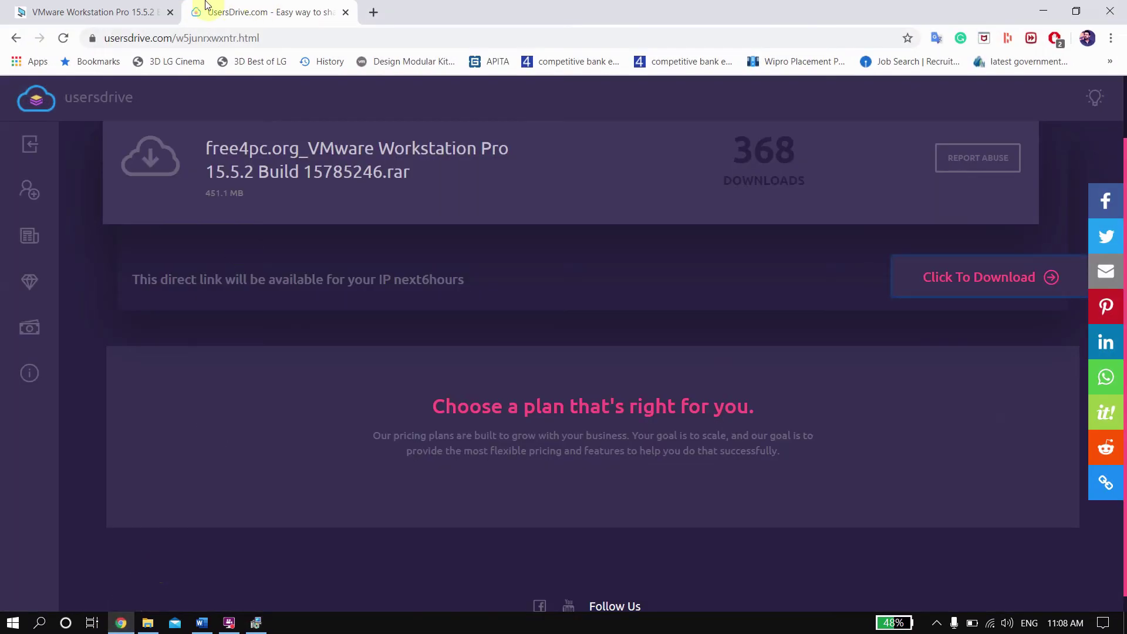
Step: Copy the first Workstation Pro 15 license key from the free4pc page and return to VMware Setup
left_click(106, 10)
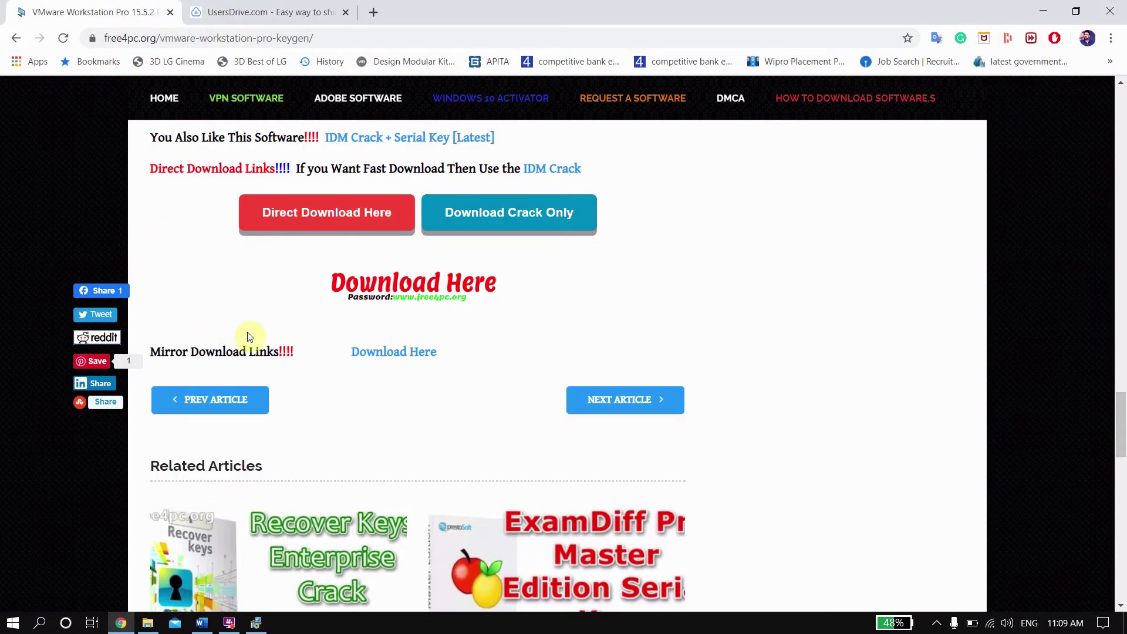
scroll(268, 351, "up", 14)
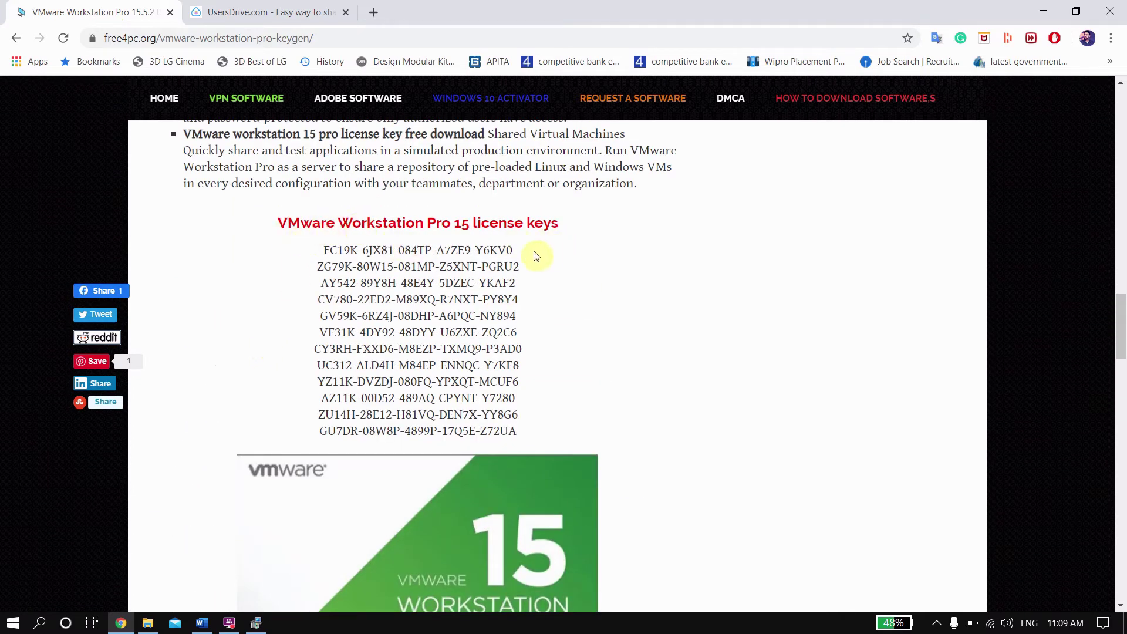
left_click_drag(520, 251, 319, 251)
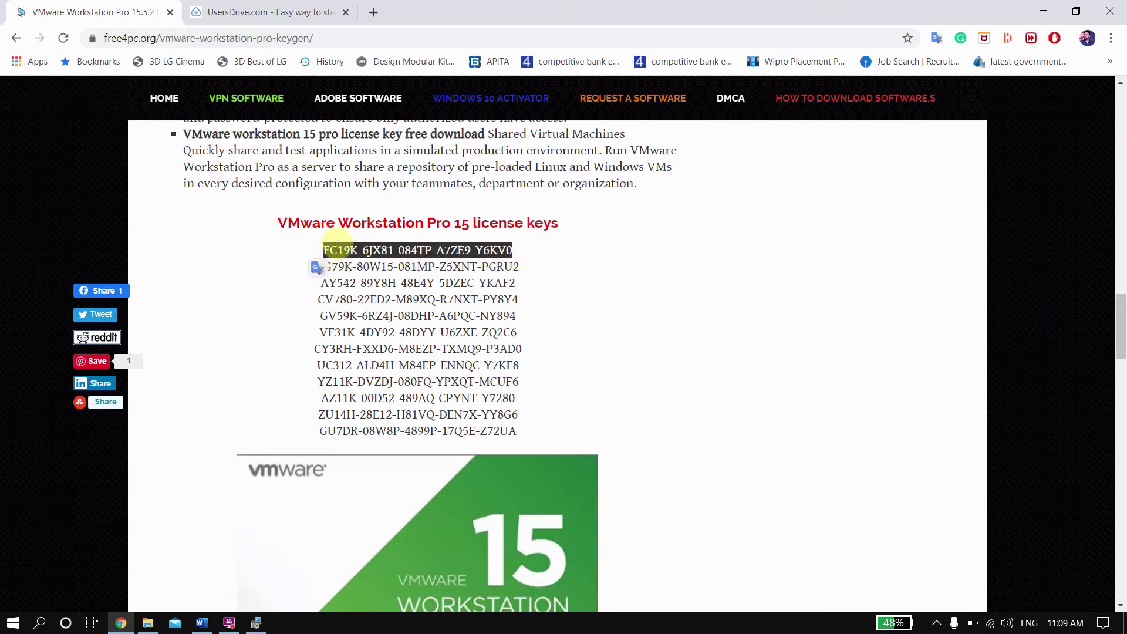
right_click(338, 245)
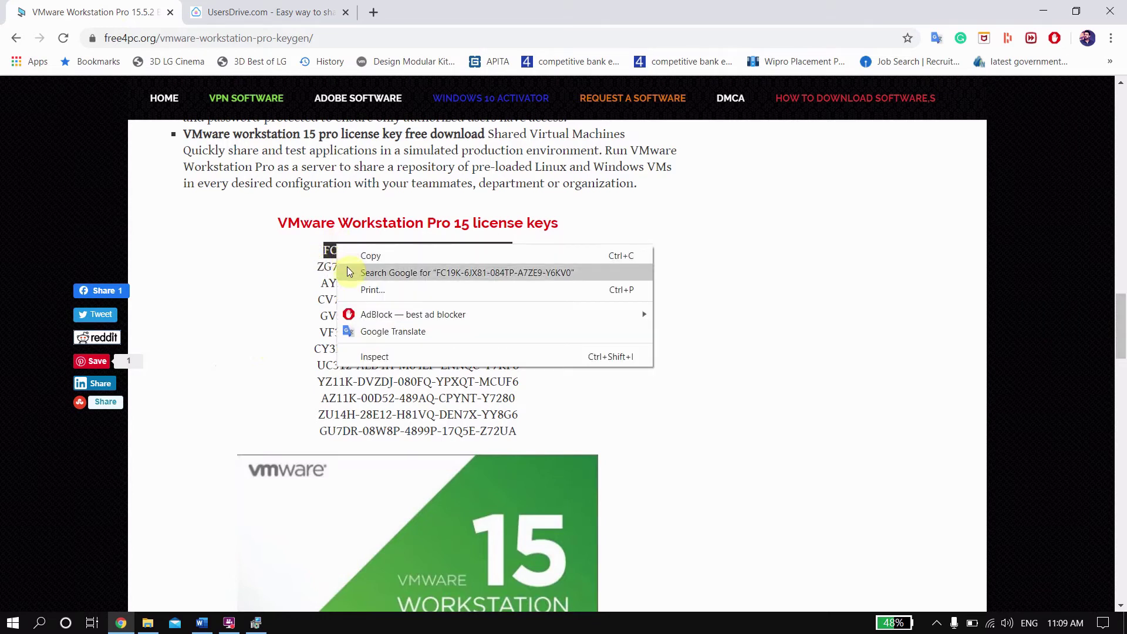
left_click(371, 256)
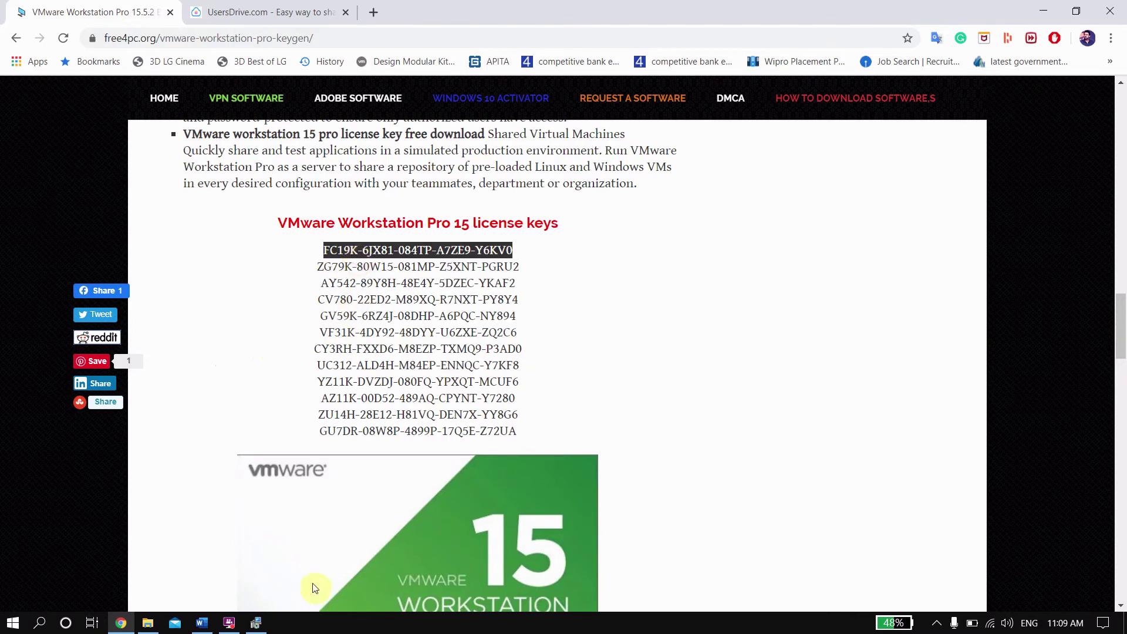
left_click(258, 552)
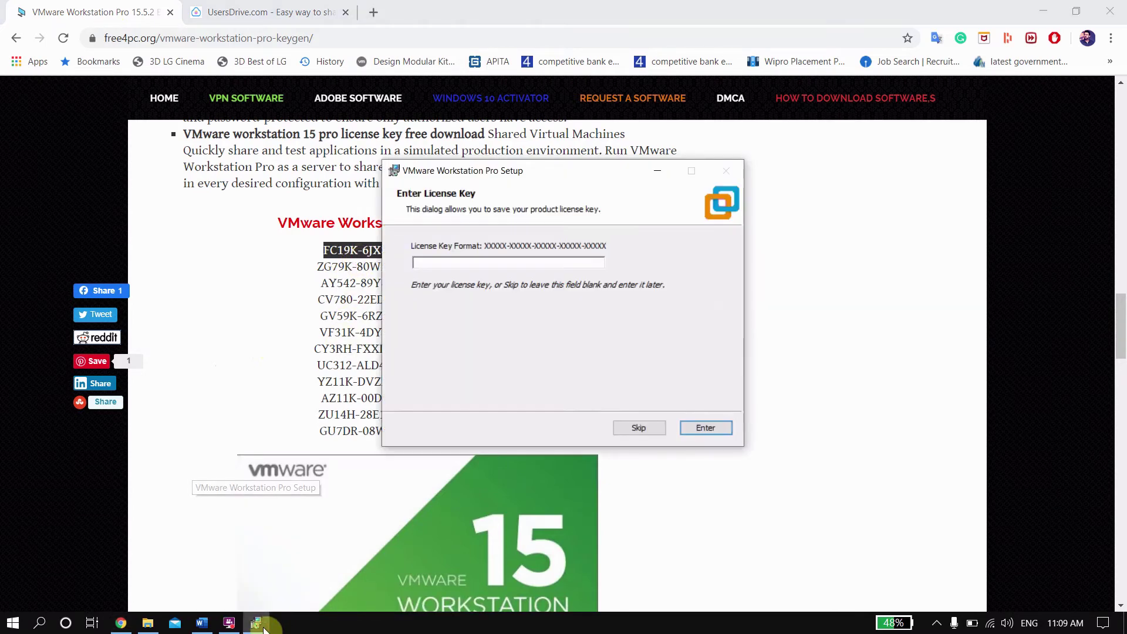
Step: Paste the copied license key into the Enter License Key field
left_click(424, 266)
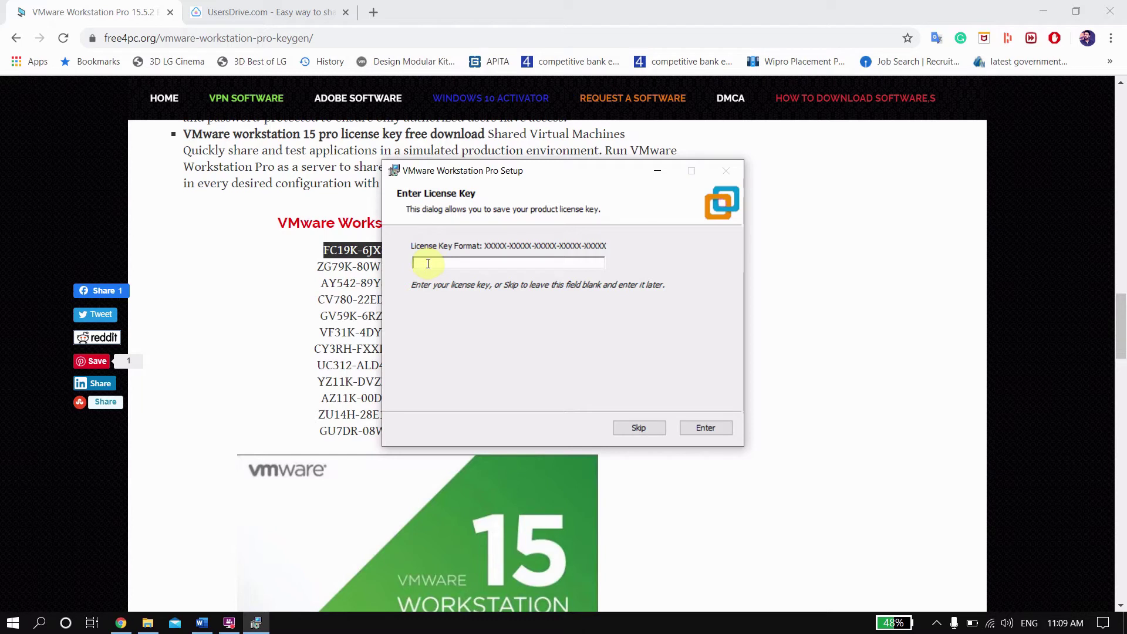
key("ctrl+v")
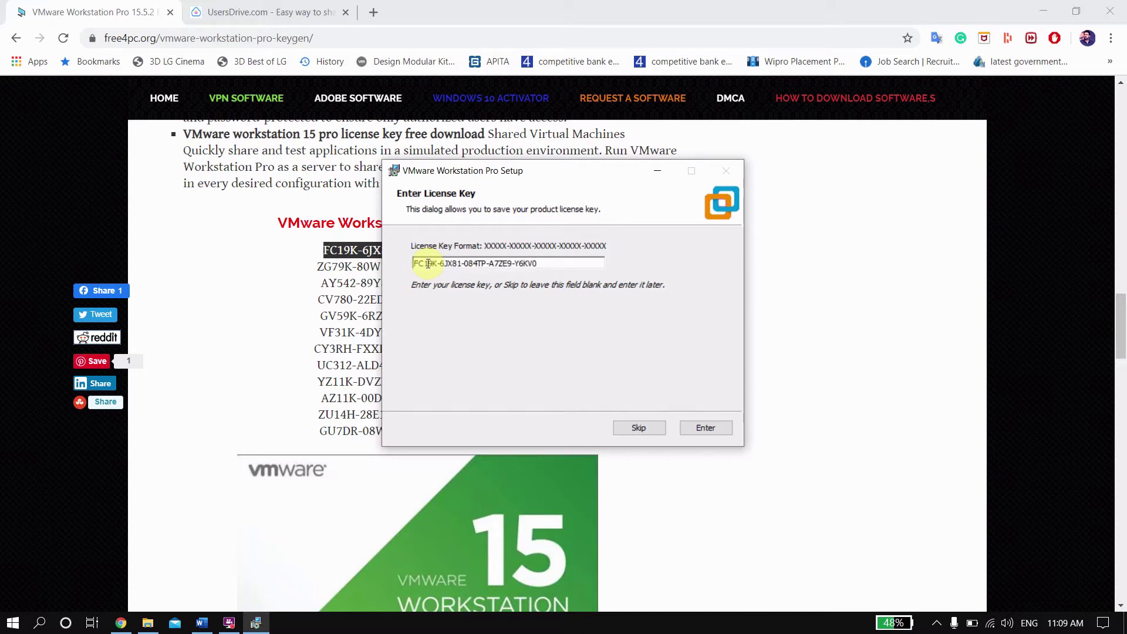
Step: Submit the license key, finish VMware Workstation Pro setup and accept the system restart
left_click(698, 432)
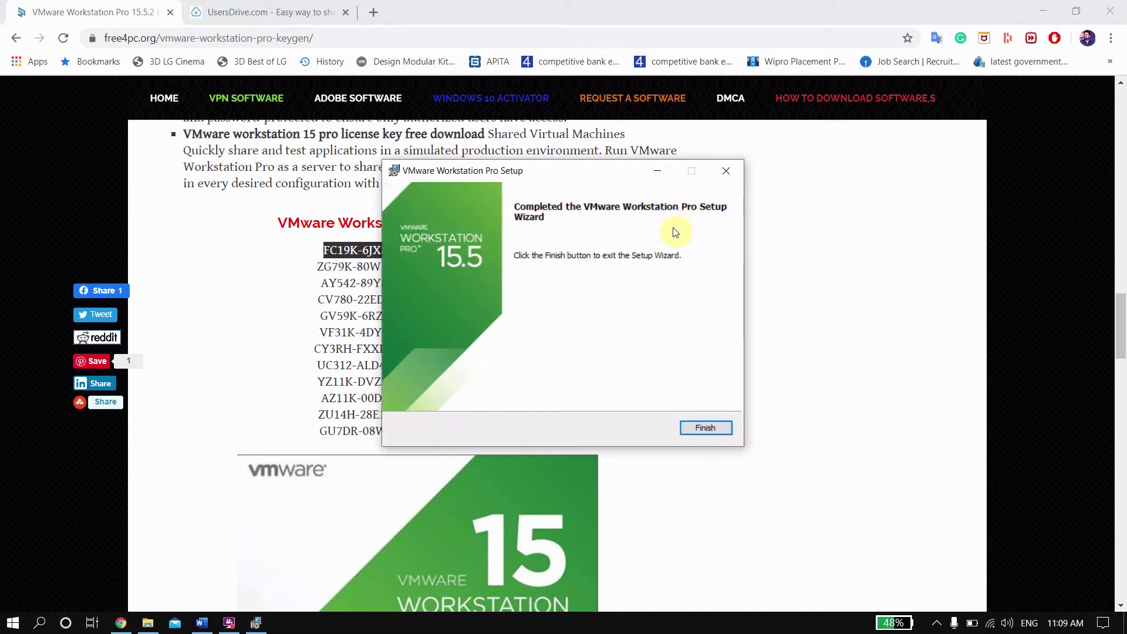
left_click(697, 429)
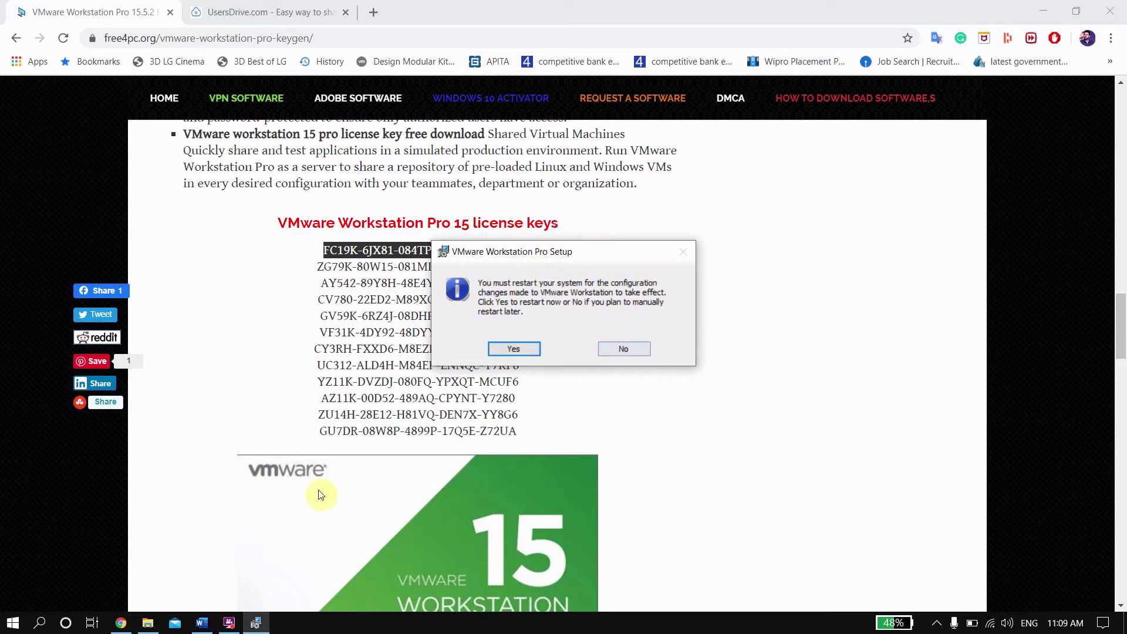
left_click(228, 625)
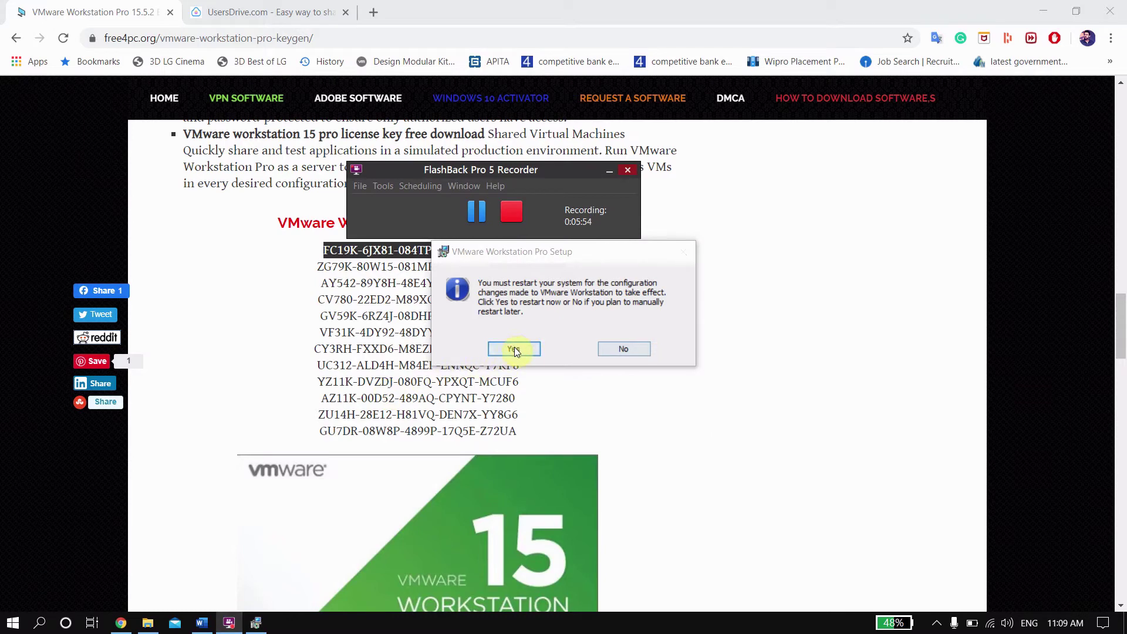
left_click(477, 212)
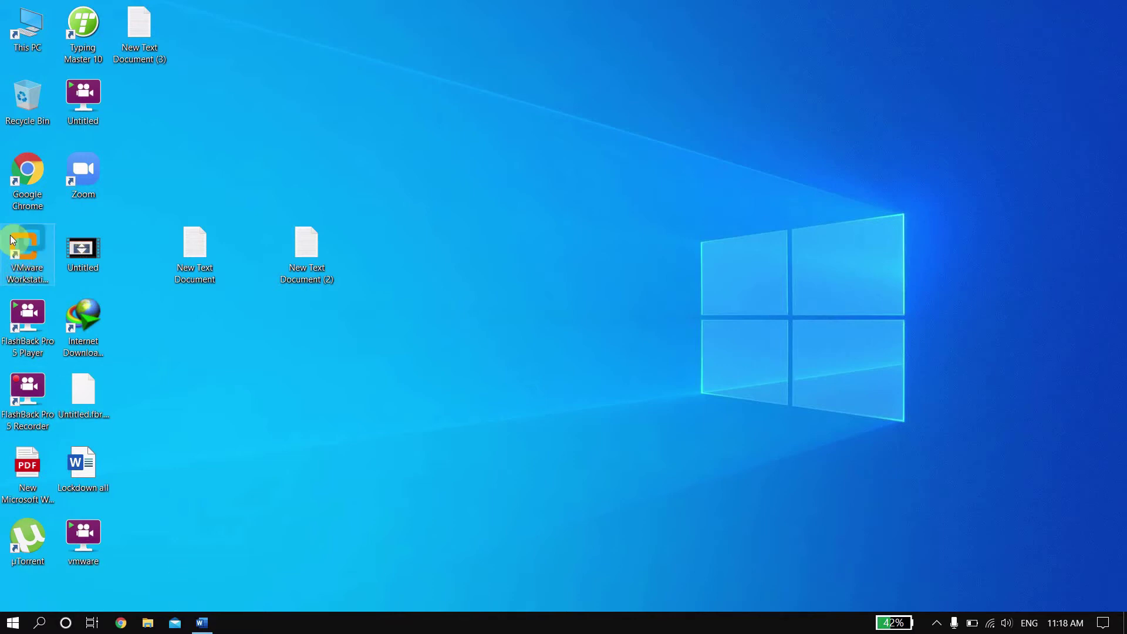
Step: Copy the Step 2 unlocker-master Google Drive link from the mac document, then minimize Word
left_click(204, 622)
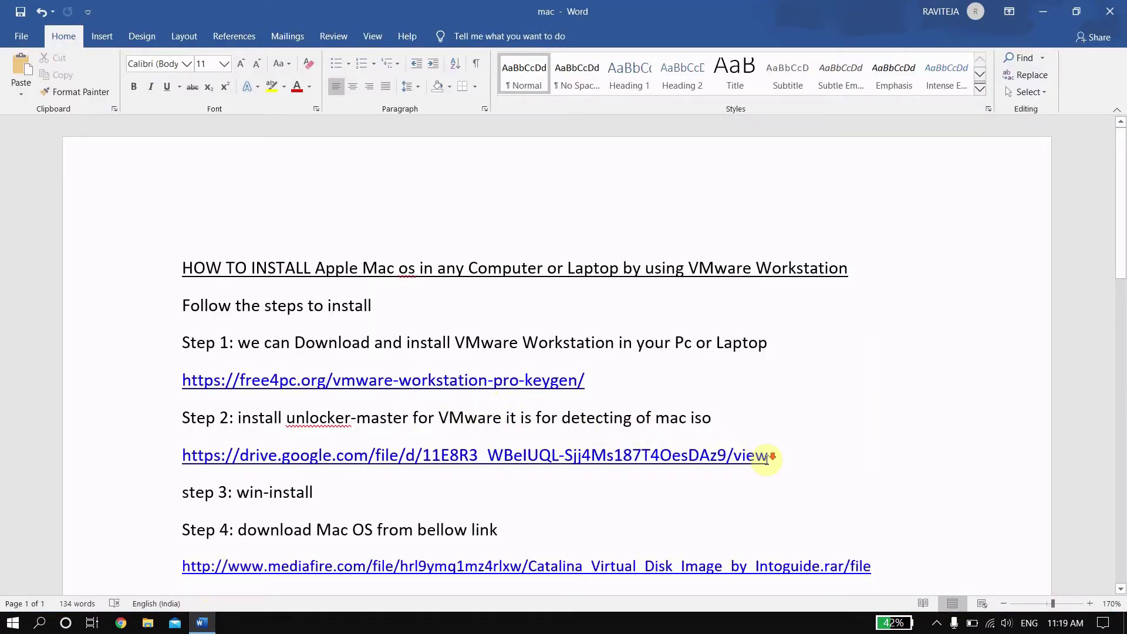
scroll(767, 458, "down", 1)
left_click_drag(249, 358, 209, 360)
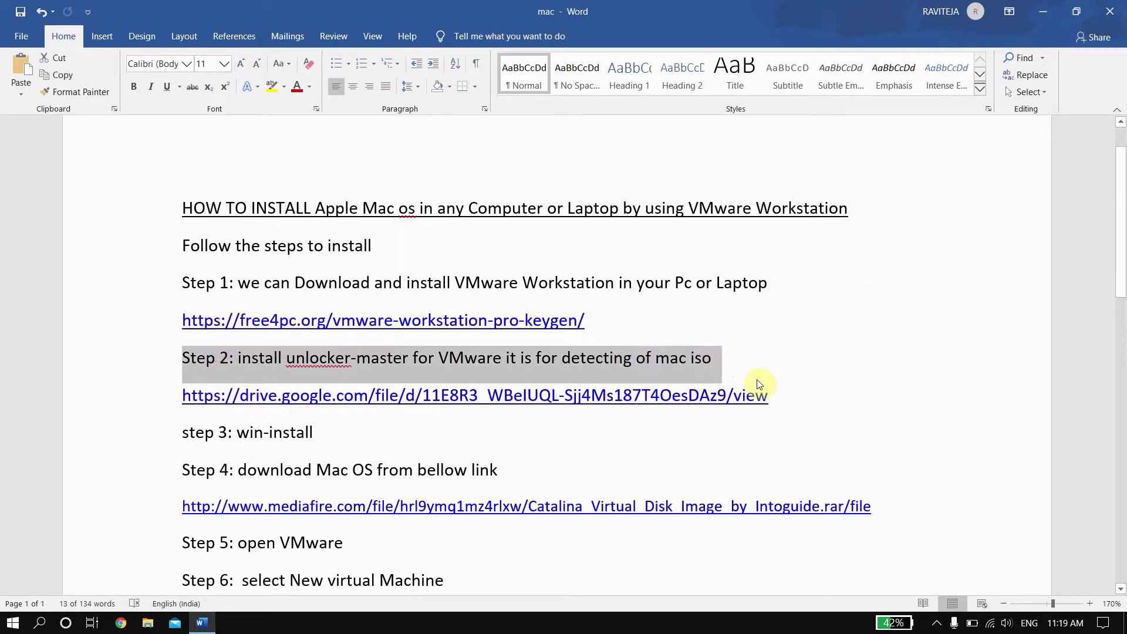
left_click(776, 393)
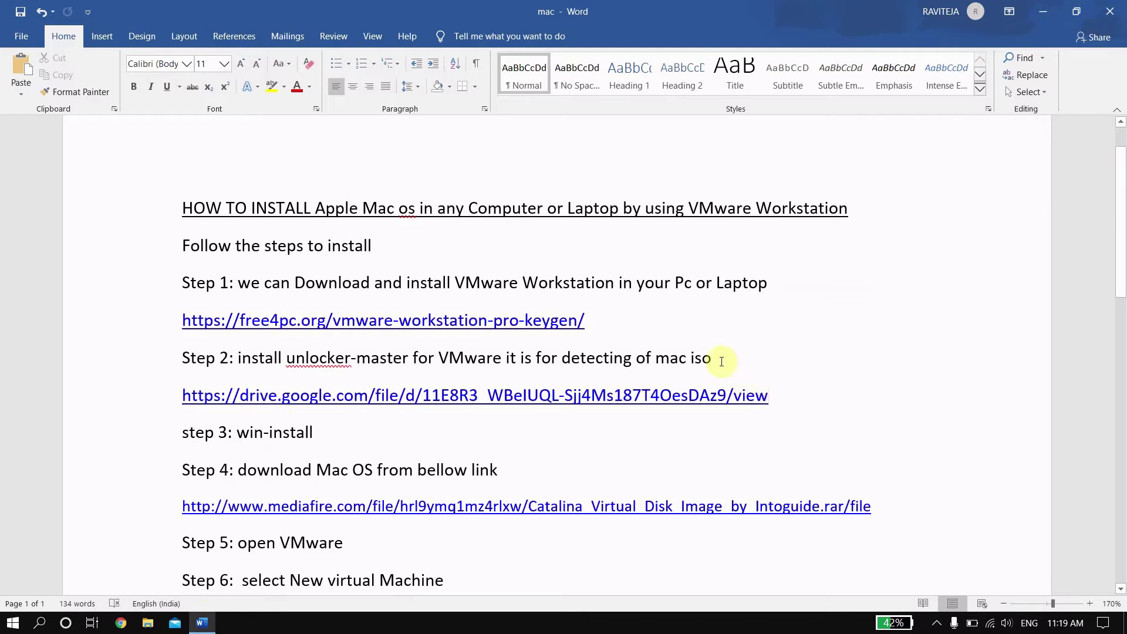
left_click_drag(719, 360, 607, 360)
left_click(757, 399)
left_click_drag(787, 391, 182, 399)
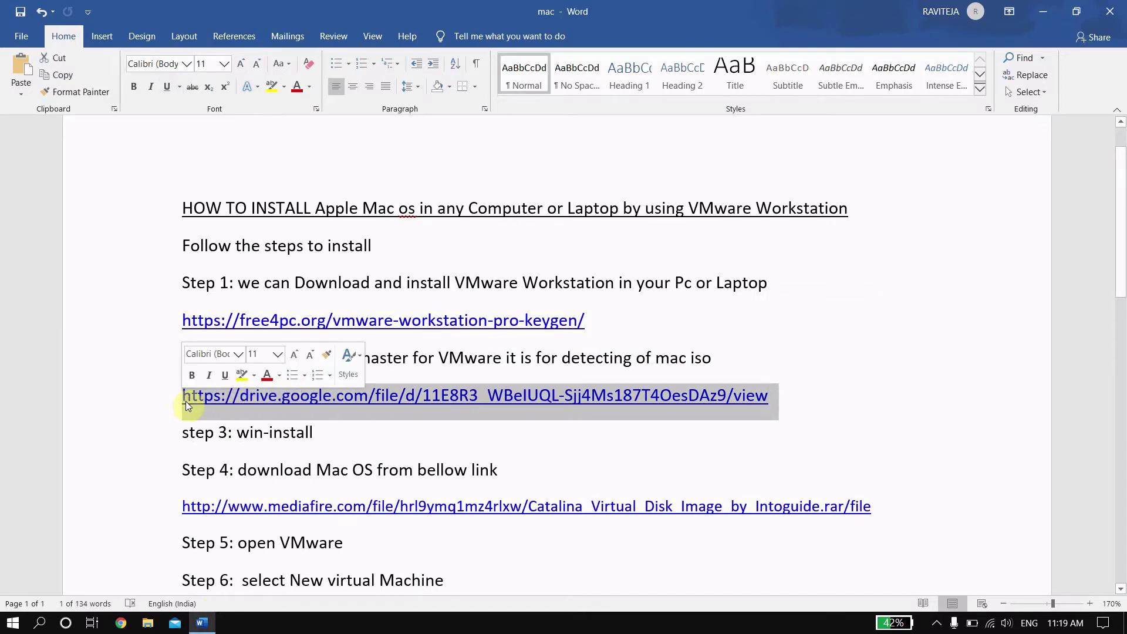
right_click(184, 398)
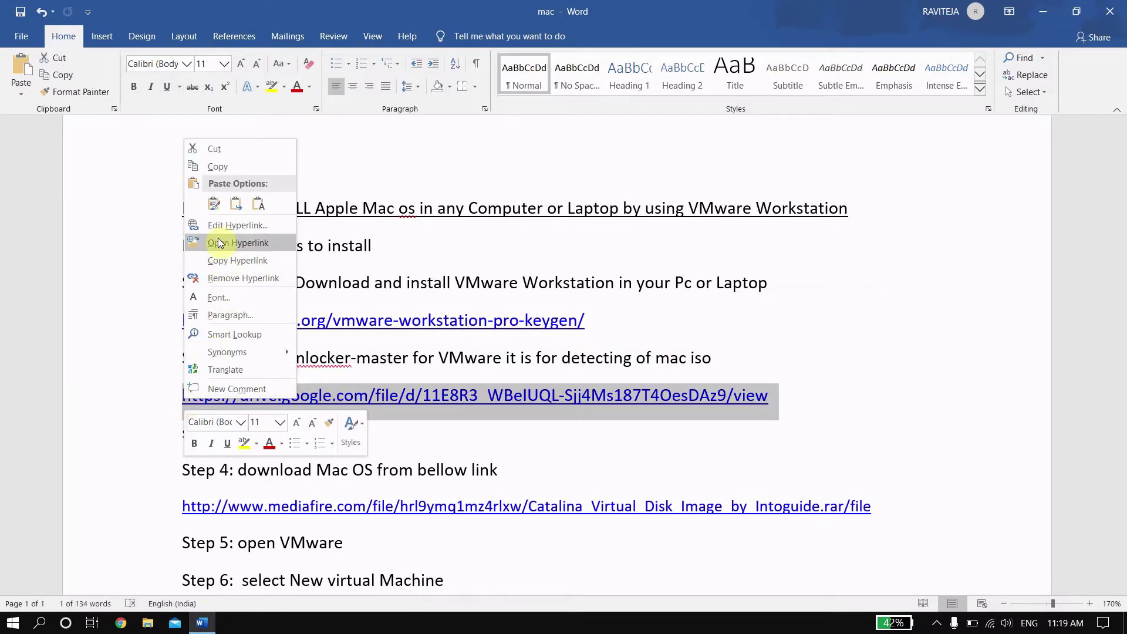
left_click(217, 168)
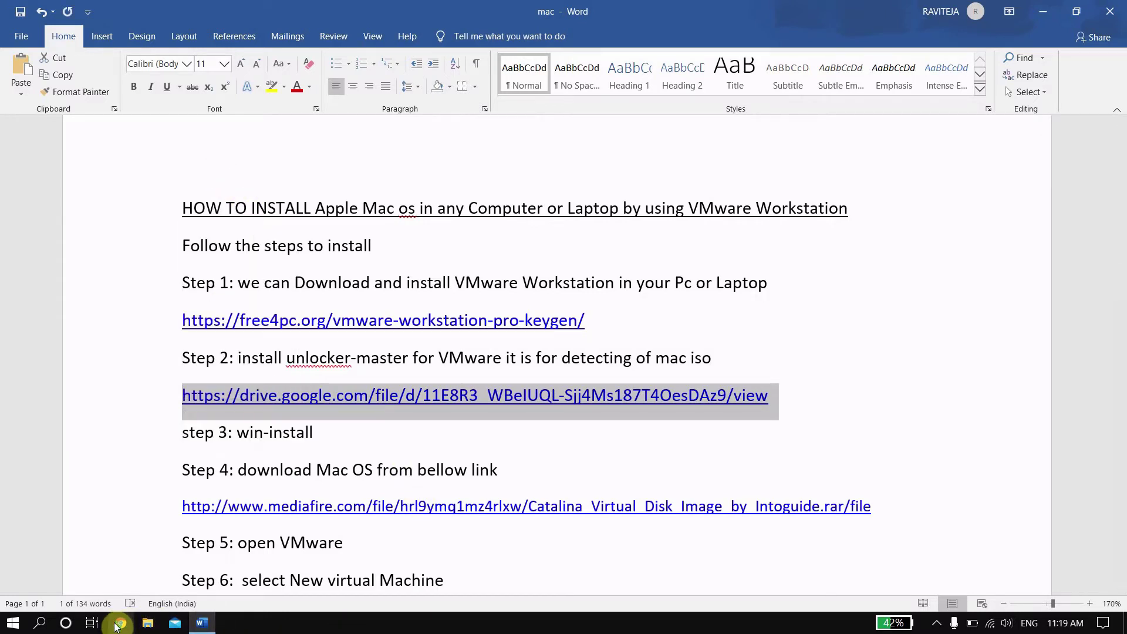
left_click(1043, 12)
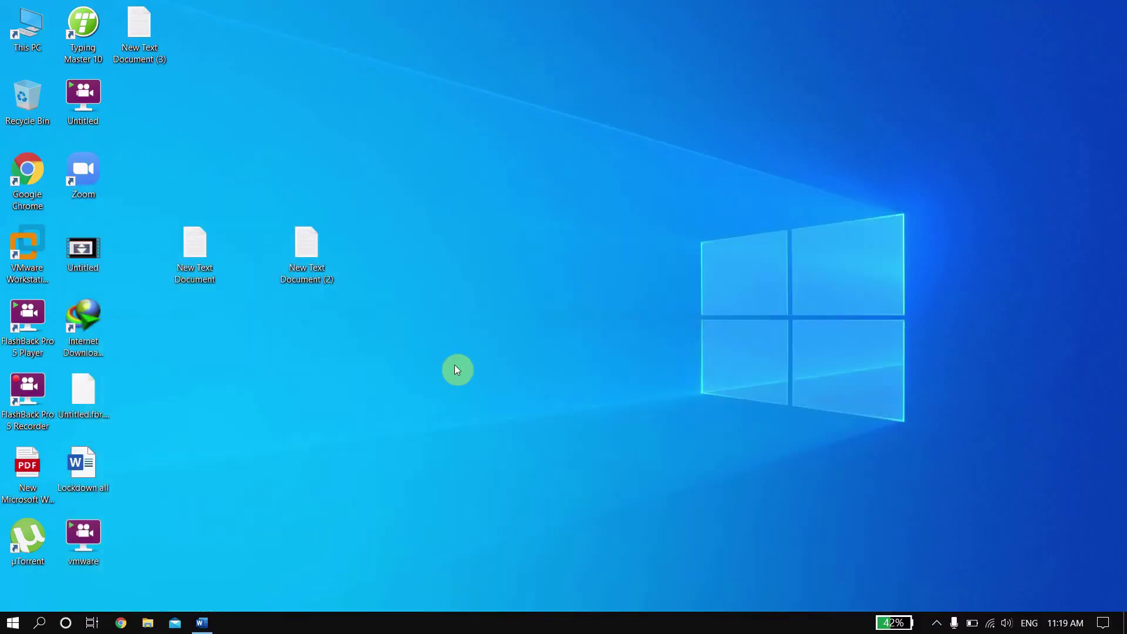
Step: Open the copied Drive link in Chrome, download the VMware Unlocker zip and show all downloads
left_click(120, 623)
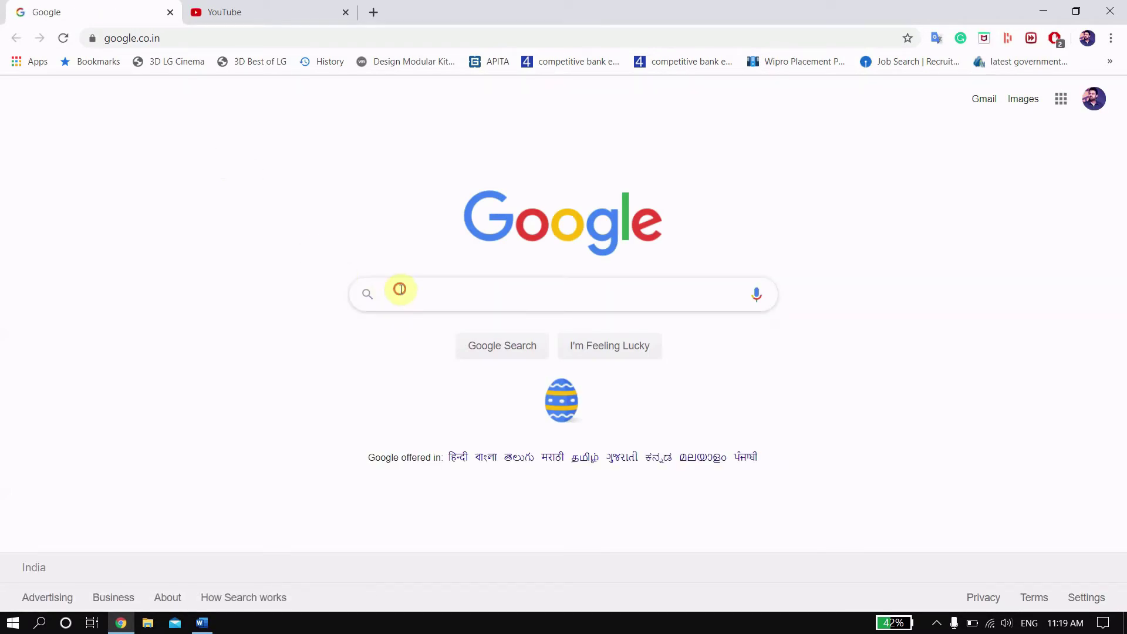
left_click(400, 289)
left_click(239, 34)
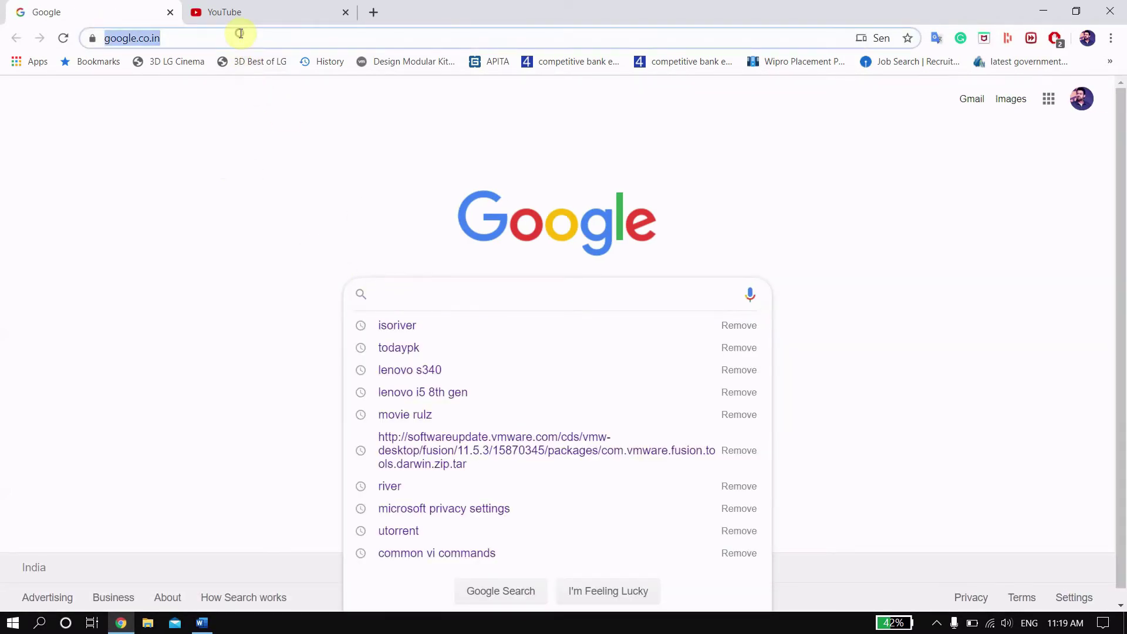
right_click(239, 34)
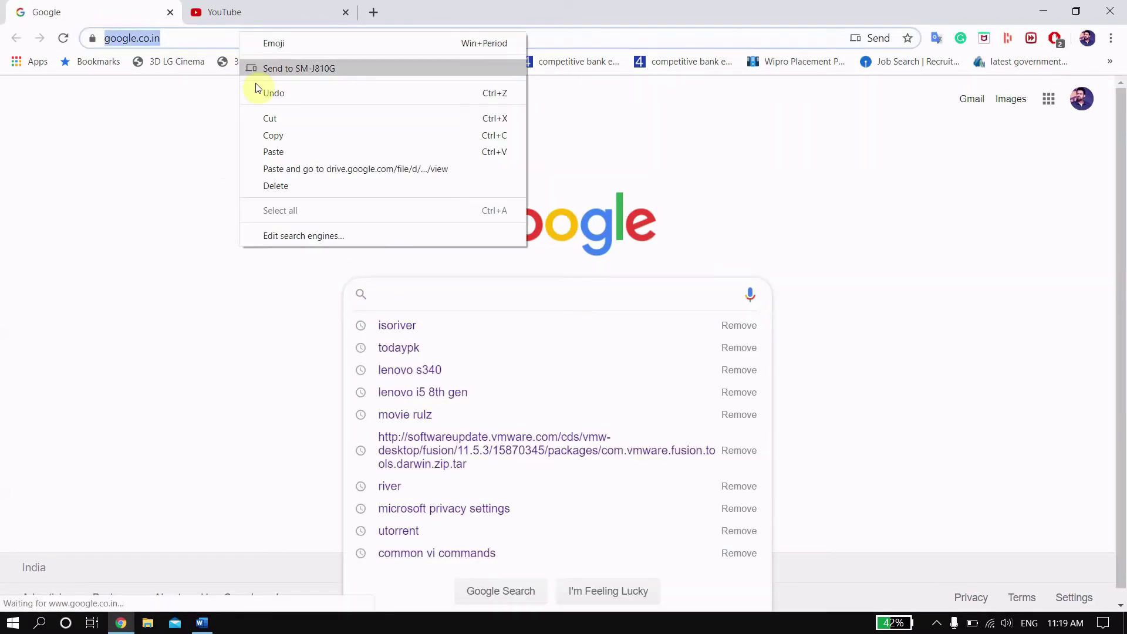
left_click(284, 151)
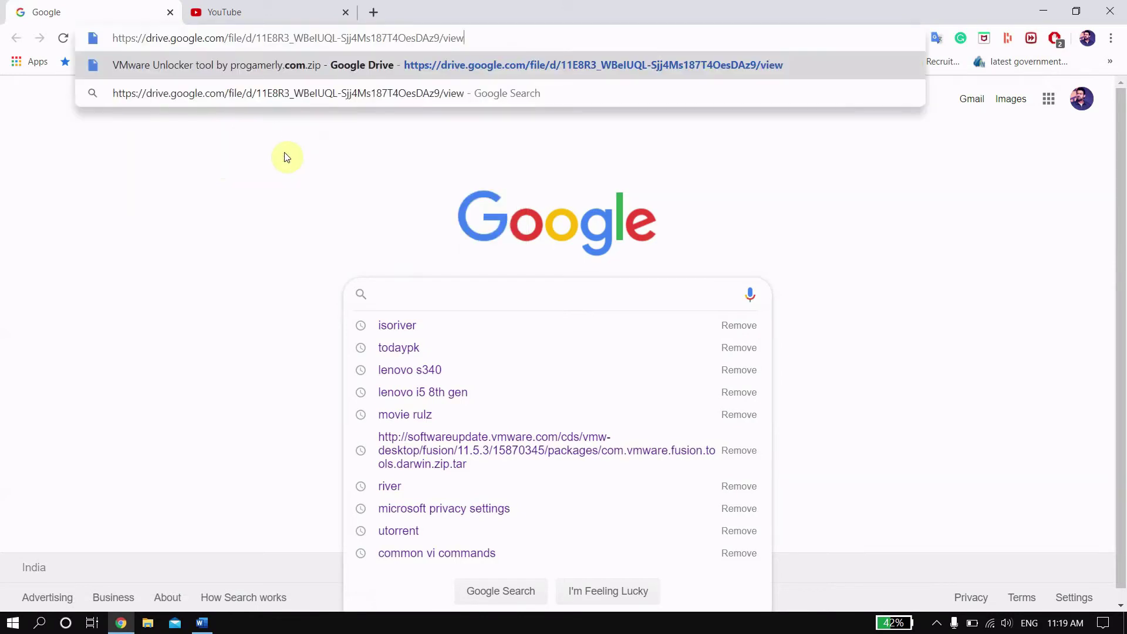
key("Return")
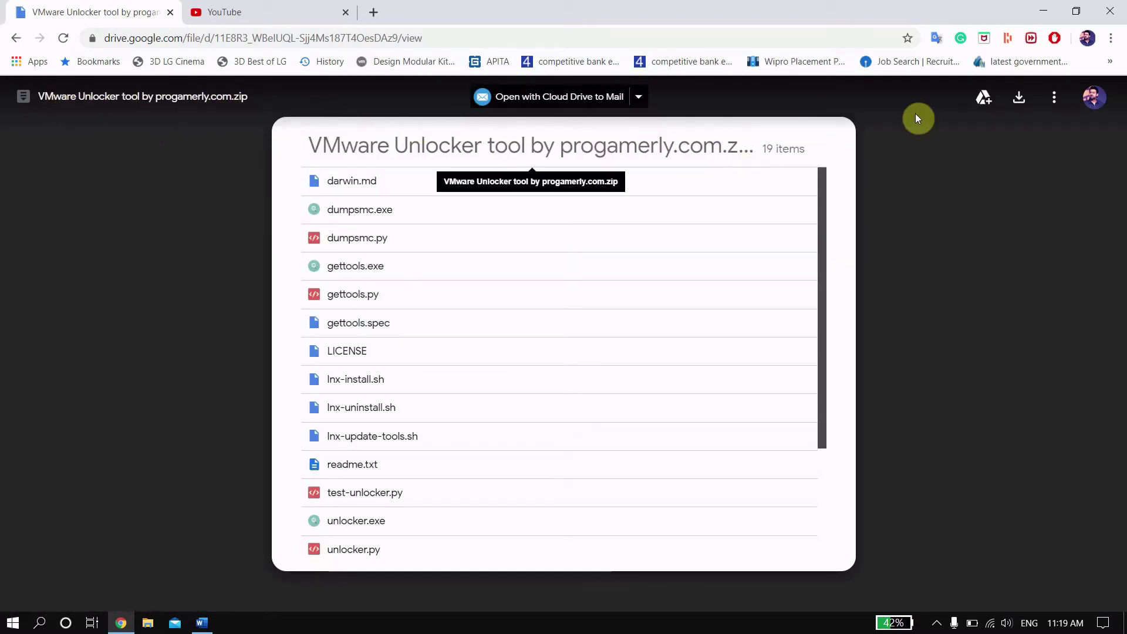
left_click(1022, 98)
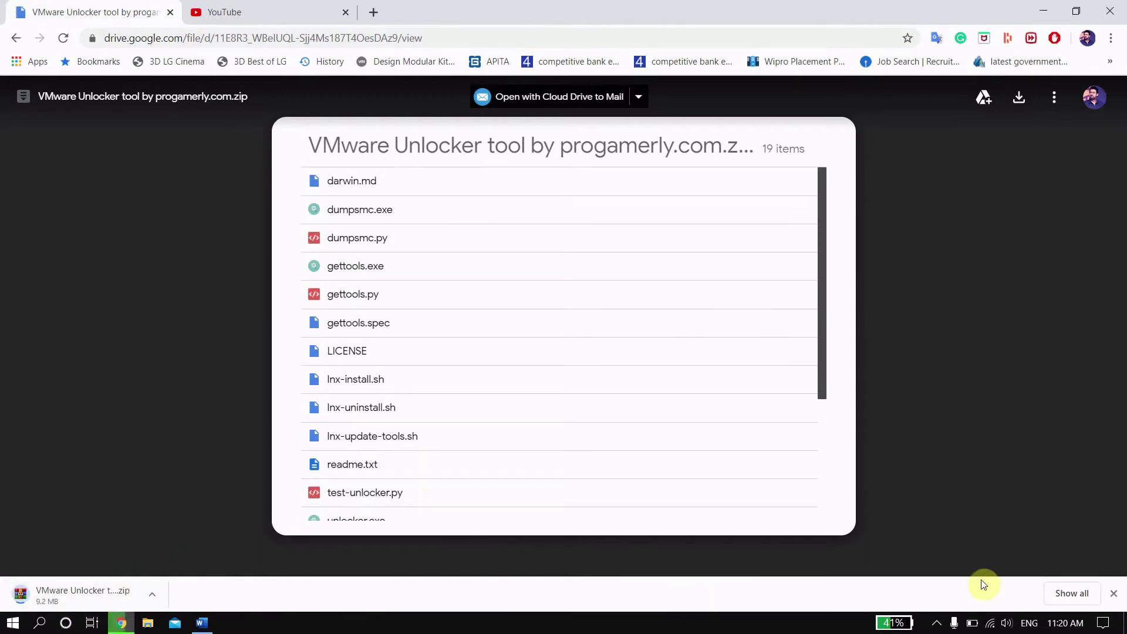
left_click(1072, 593)
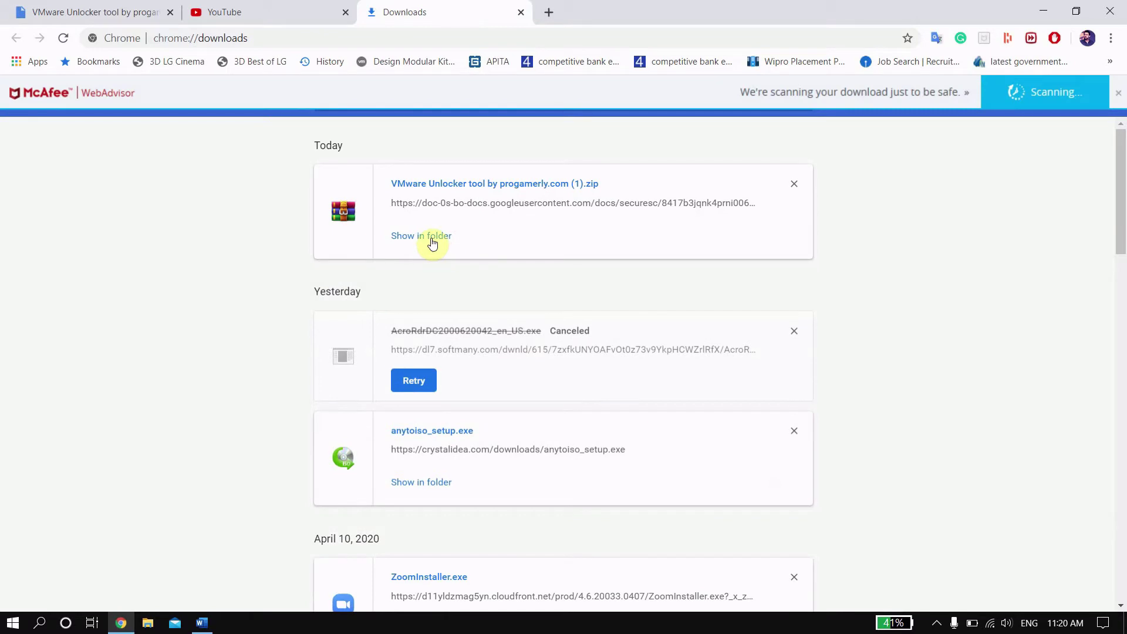
Step: Show the zip in Downloads and extract it to 'VMware Unlocker tool by progamerly.com (1)'
left_click(433, 241)
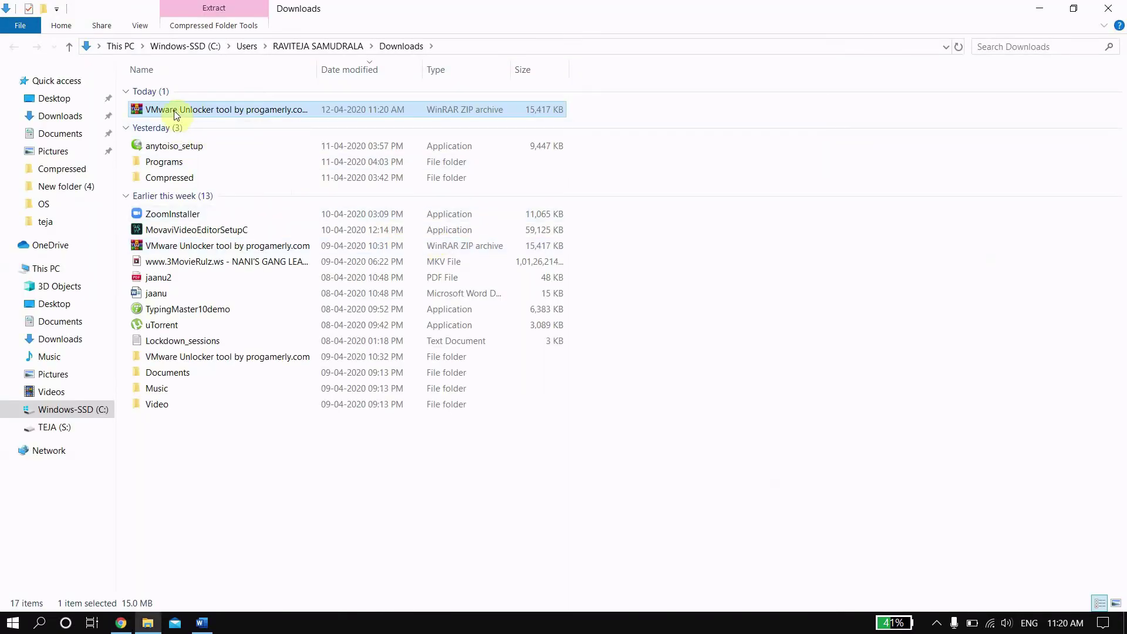
right_click(171, 111)
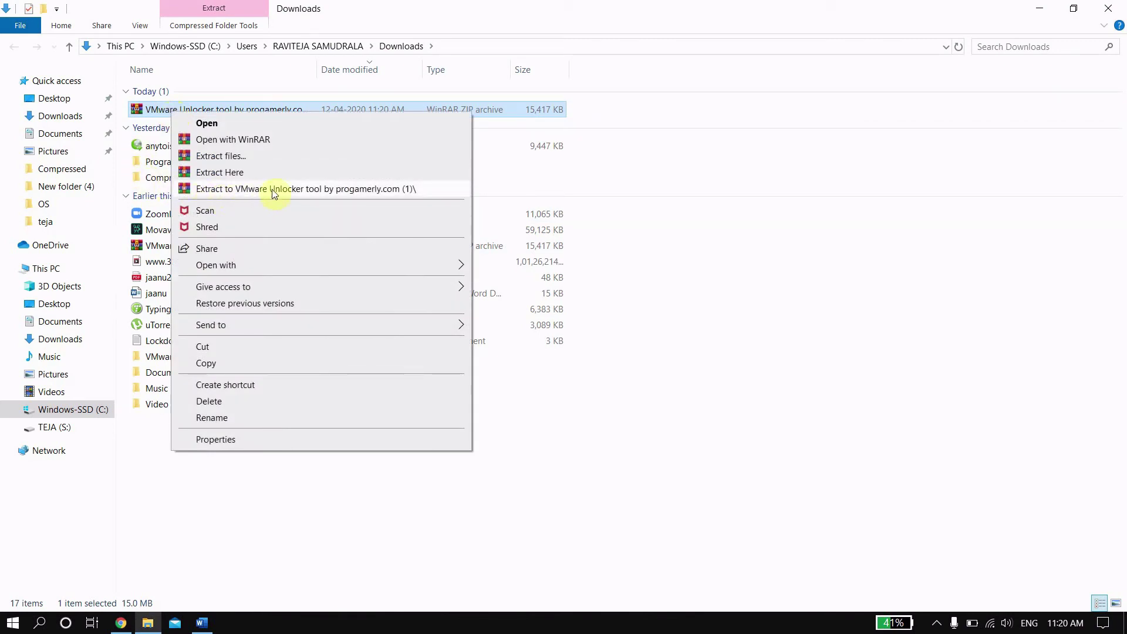
left_click(369, 189)
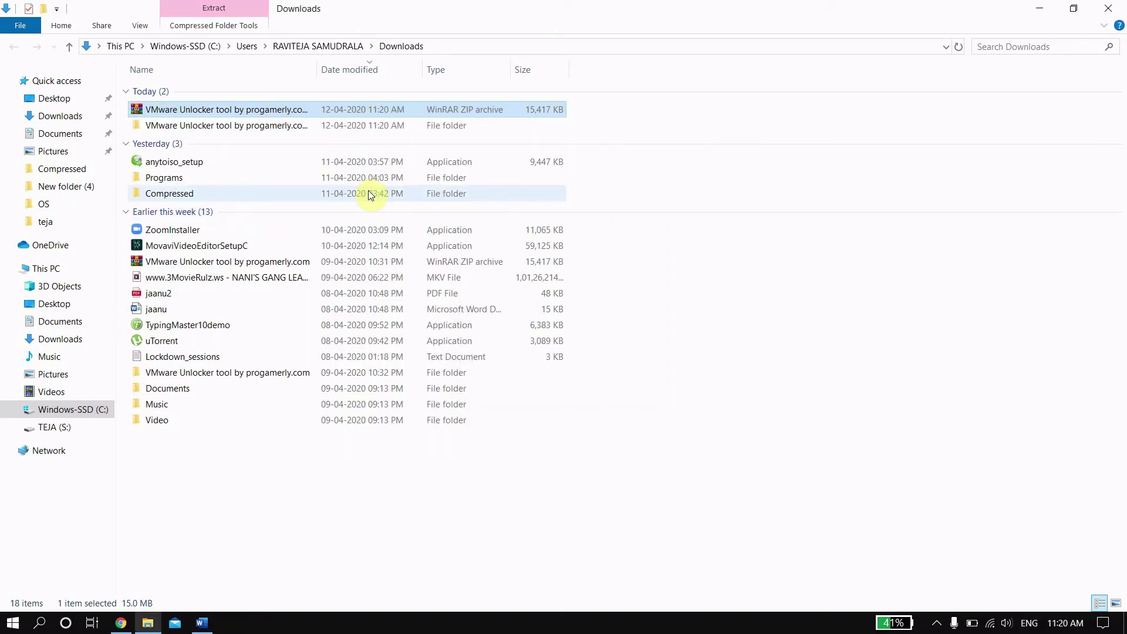
Step: Open the extracted unlocker folder and run win-install as administrator
double_click(287, 126)
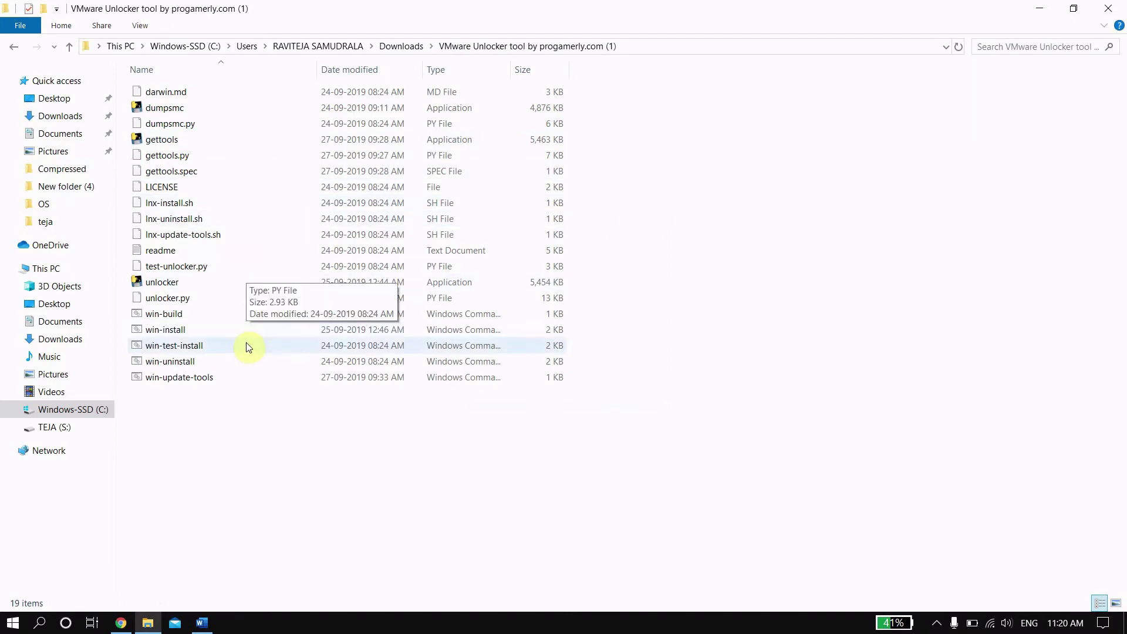
left_click(237, 330)
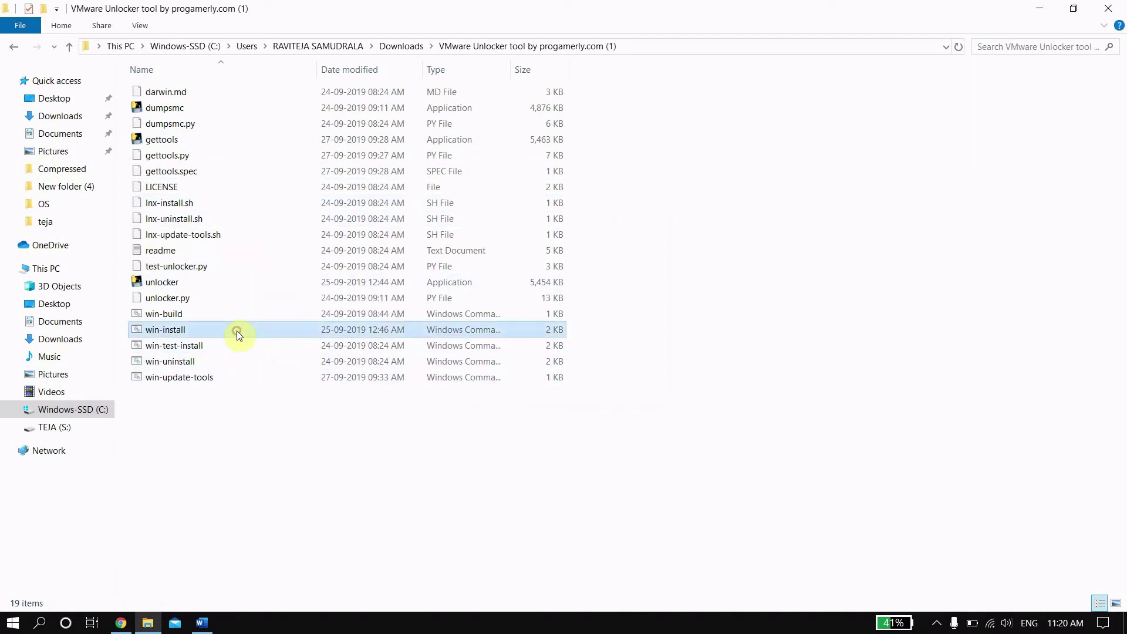
right_click(199, 332)
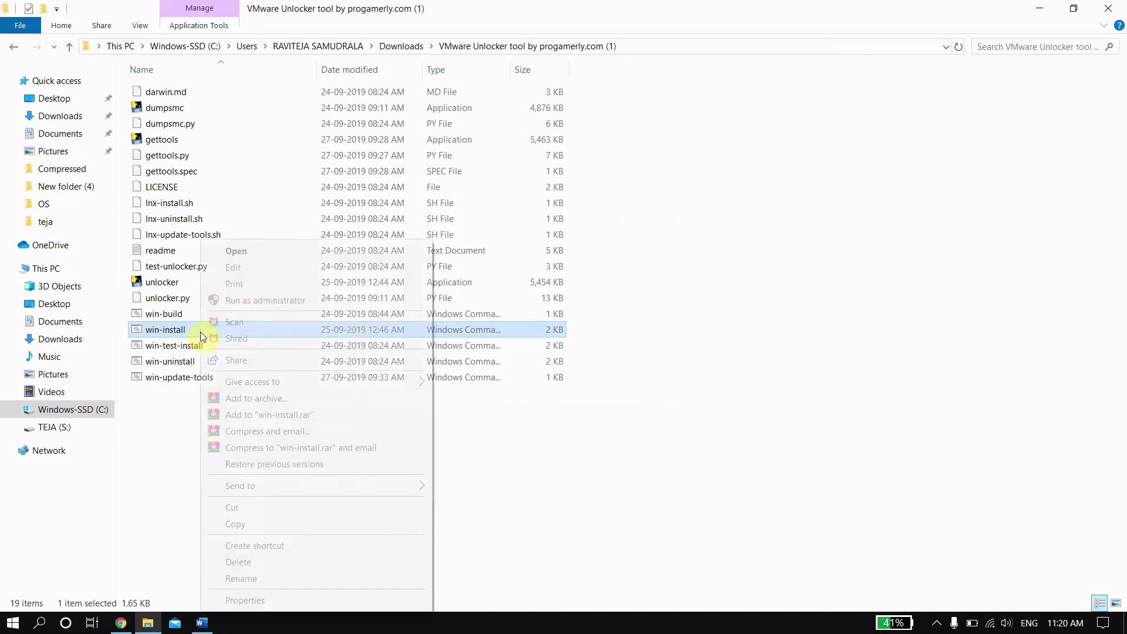
left_click(317, 300)
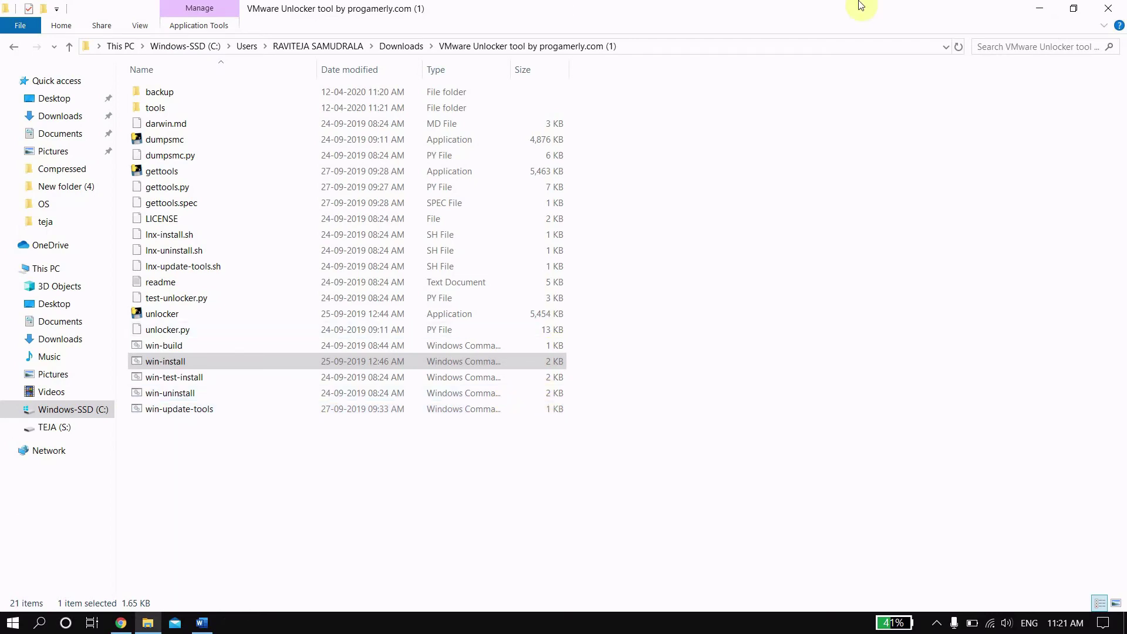
Step: Close the unlocker folder, minimize Chrome and launch VMware Workstation
left_click(1106, 7)
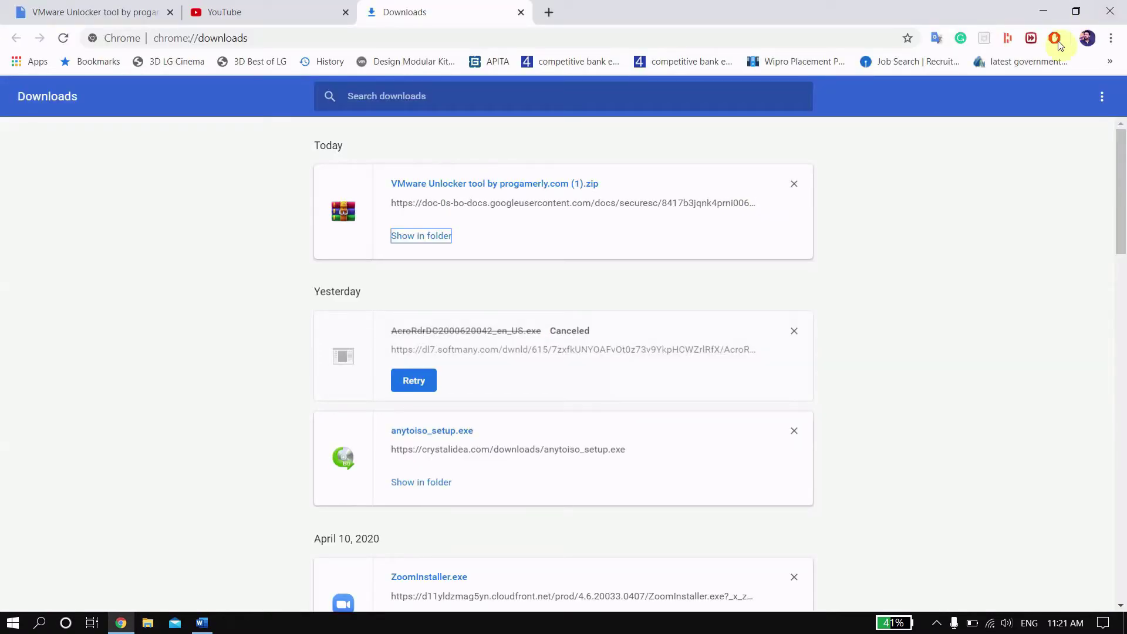
left_click(1060, 10)
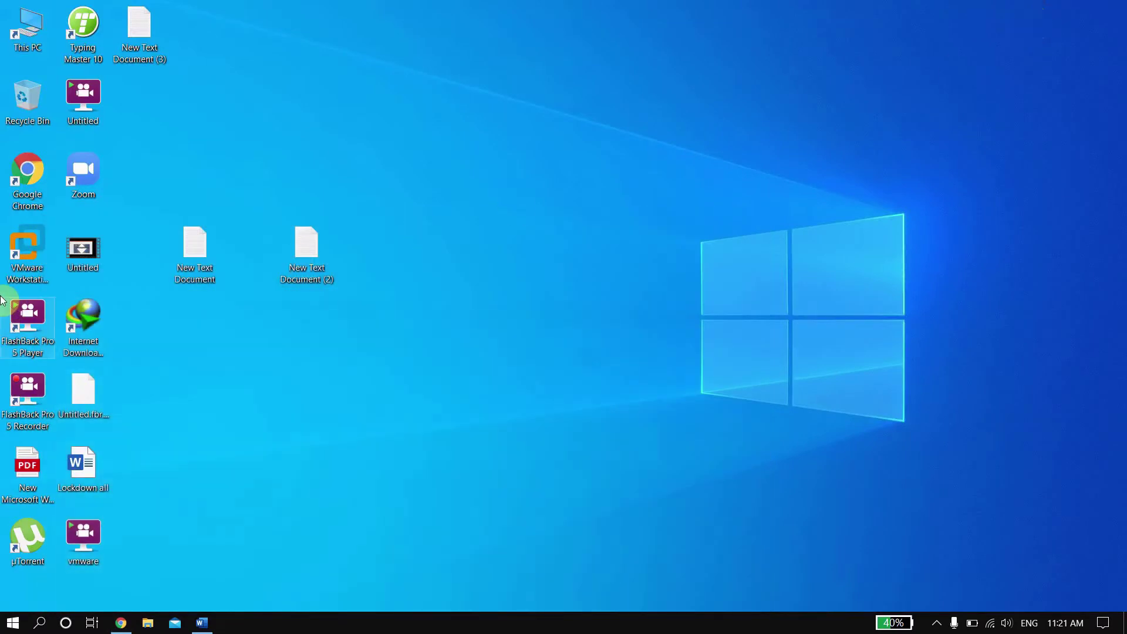
double_click(14, 269)
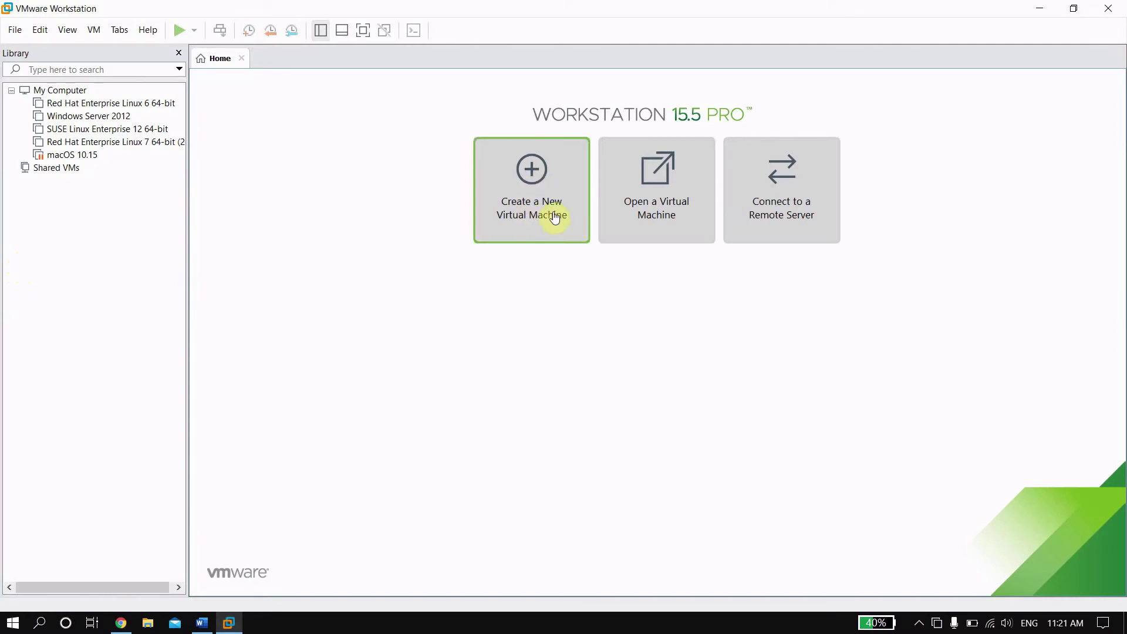
Step: Run a typical new VM wizard, confirm Apple Mac OS X is offered as guest, then cancel
left_click(530, 221)
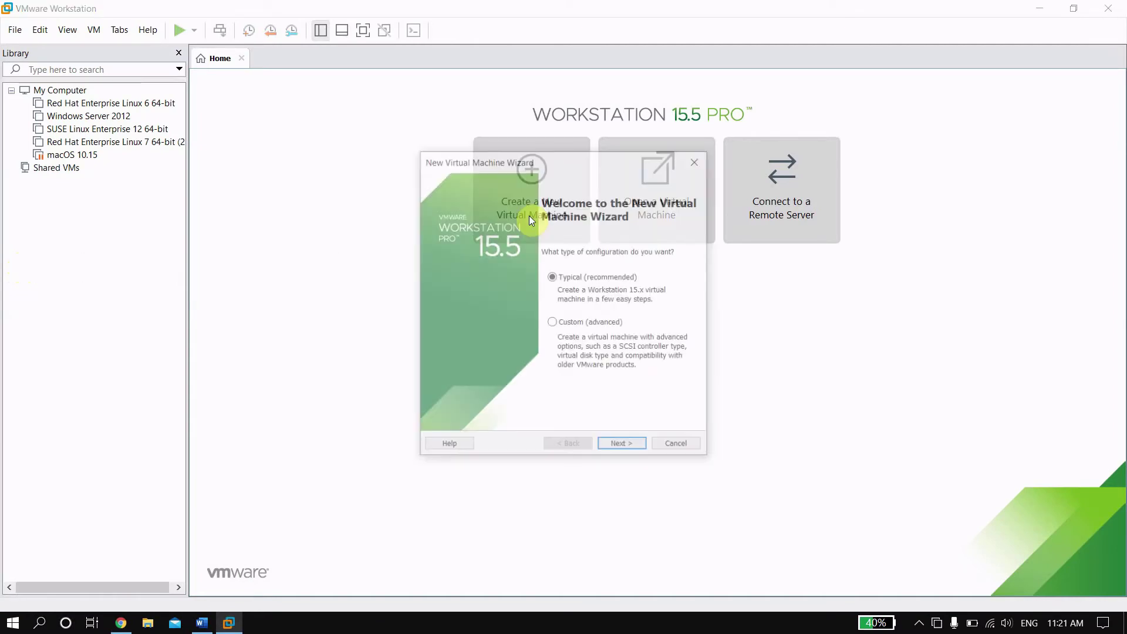
left_click(629, 447)
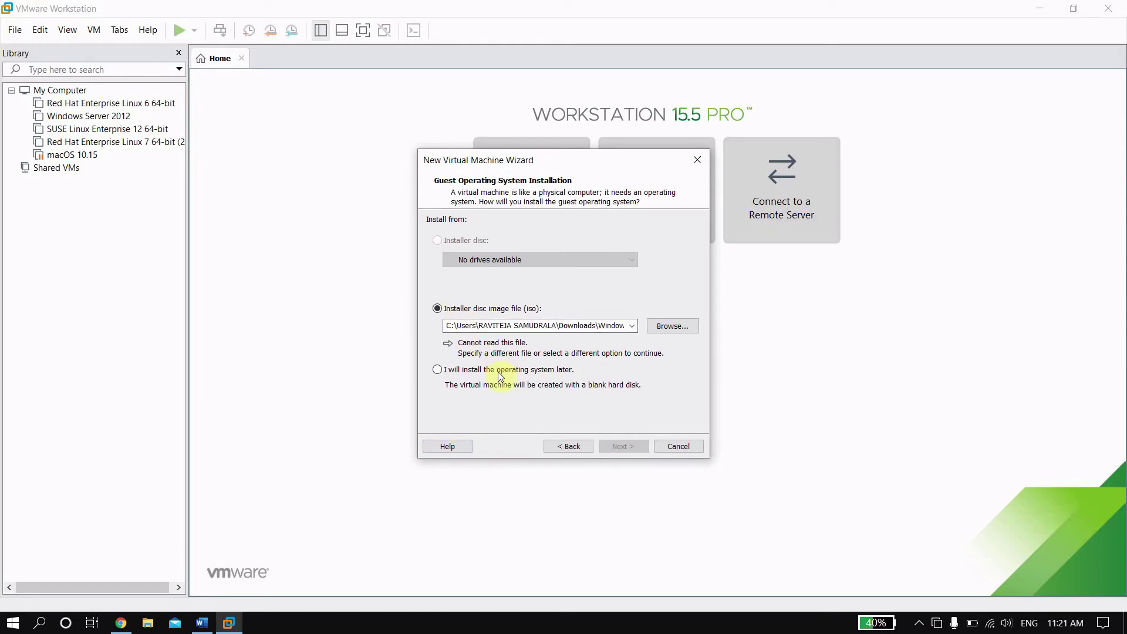
left_click(563, 373)
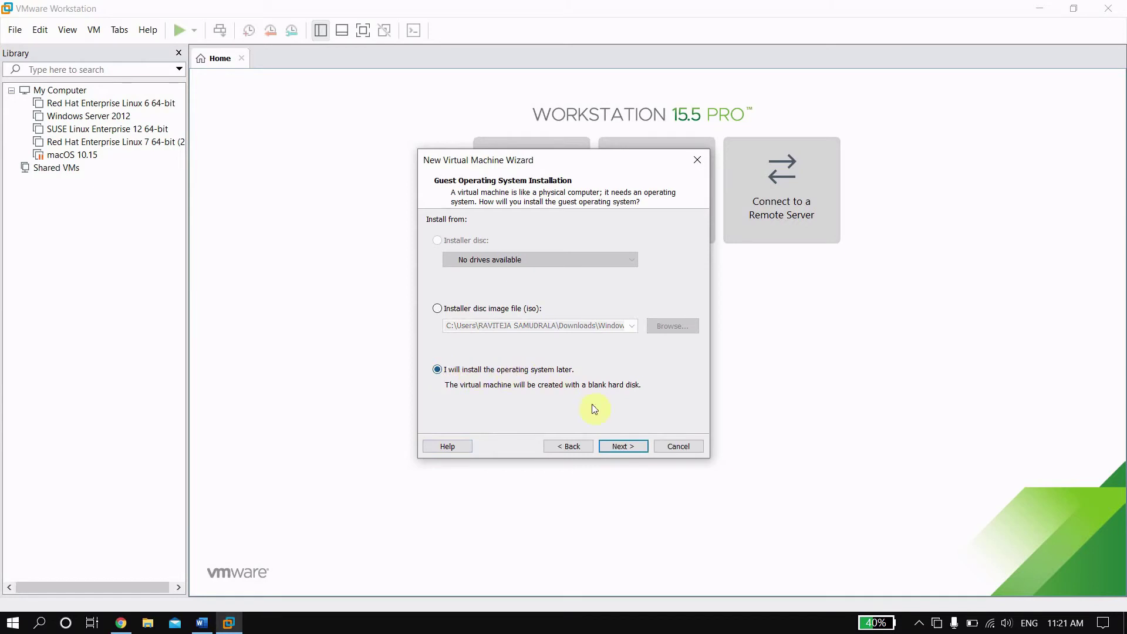
left_click(618, 446)
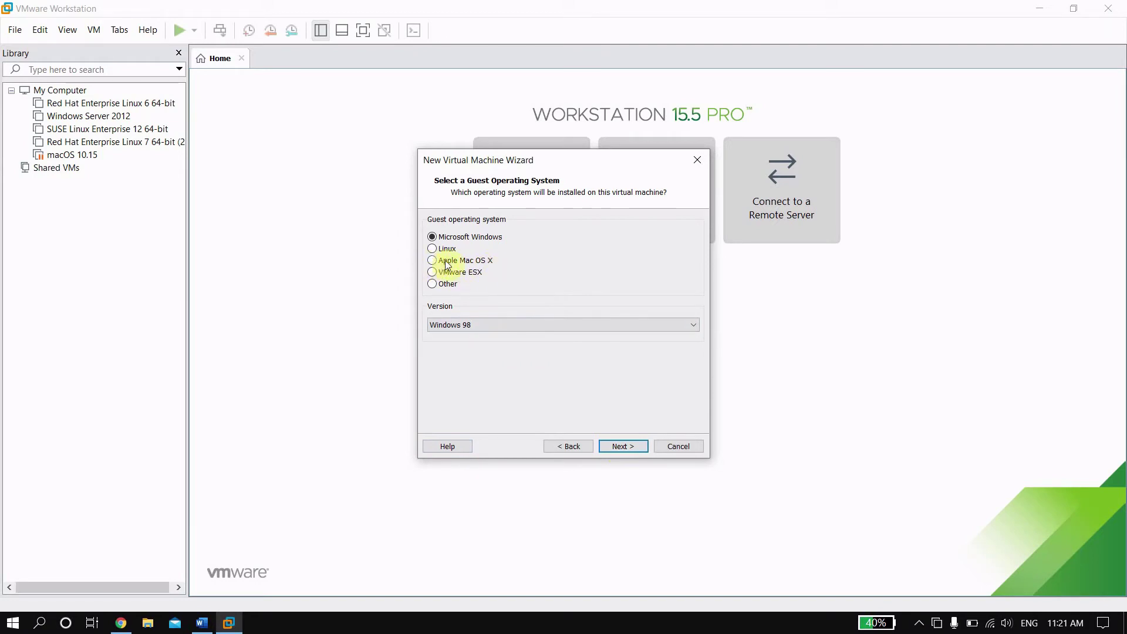
left_click(473, 265)
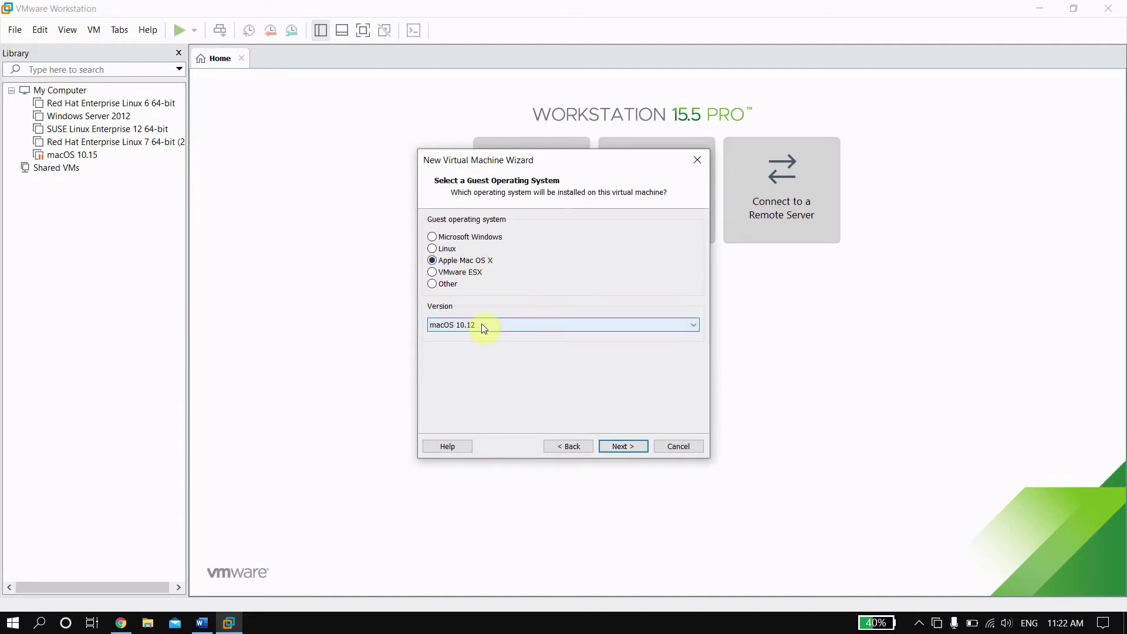
left_click(669, 445)
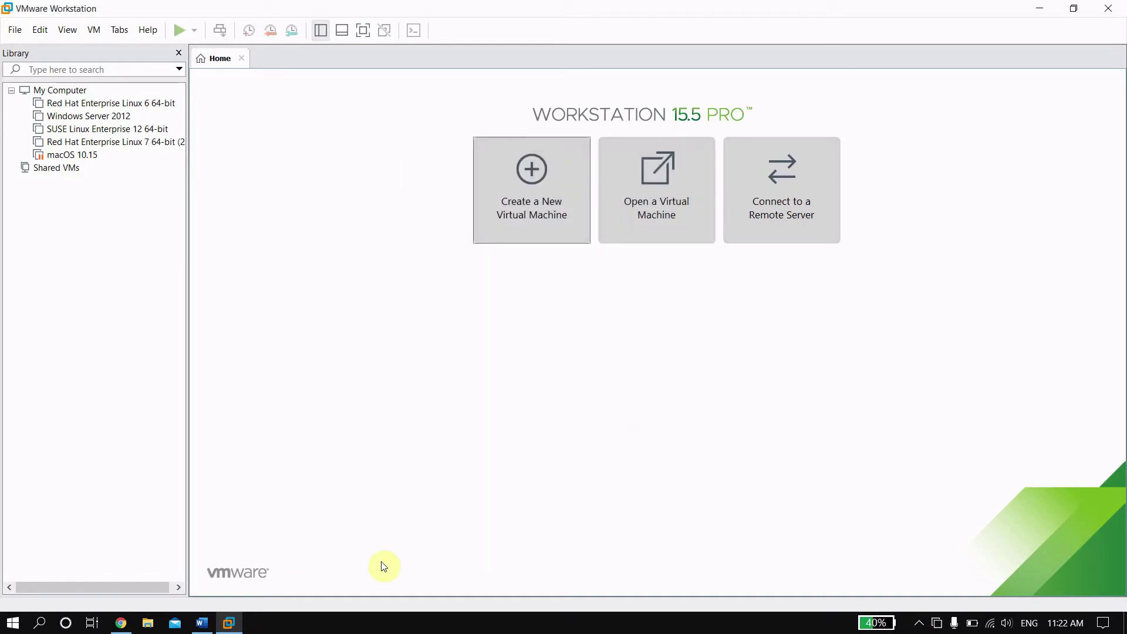
Step: Close VMware Workstation, then close Chrome's Downloads tab and the Chrome window
left_click(232, 621)
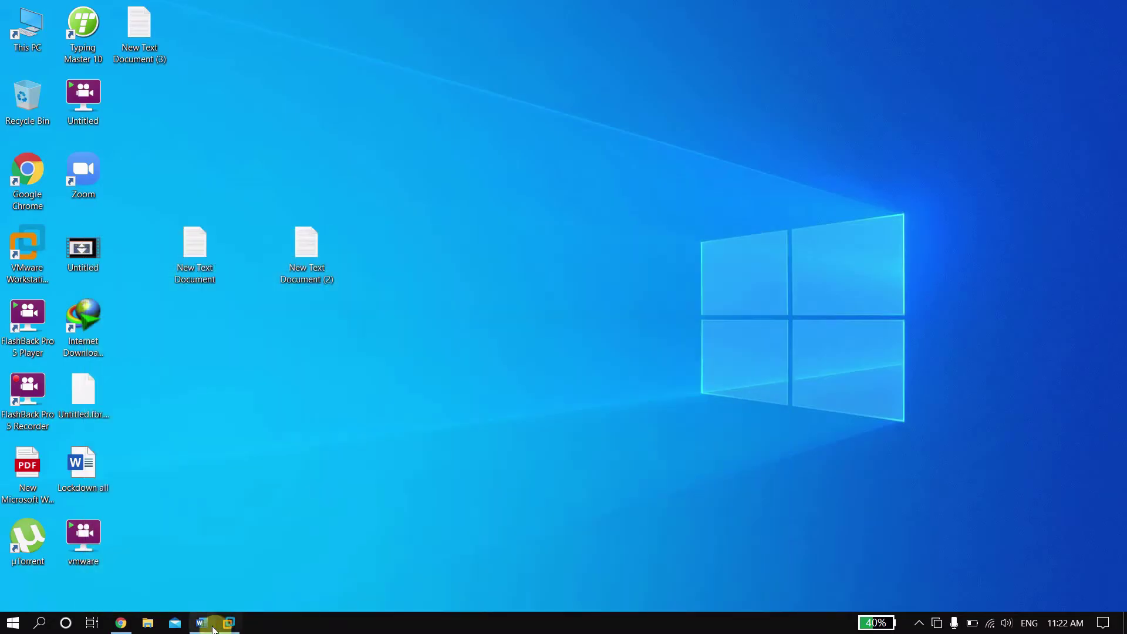
left_click(230, 622)
left_click(1112, 8)
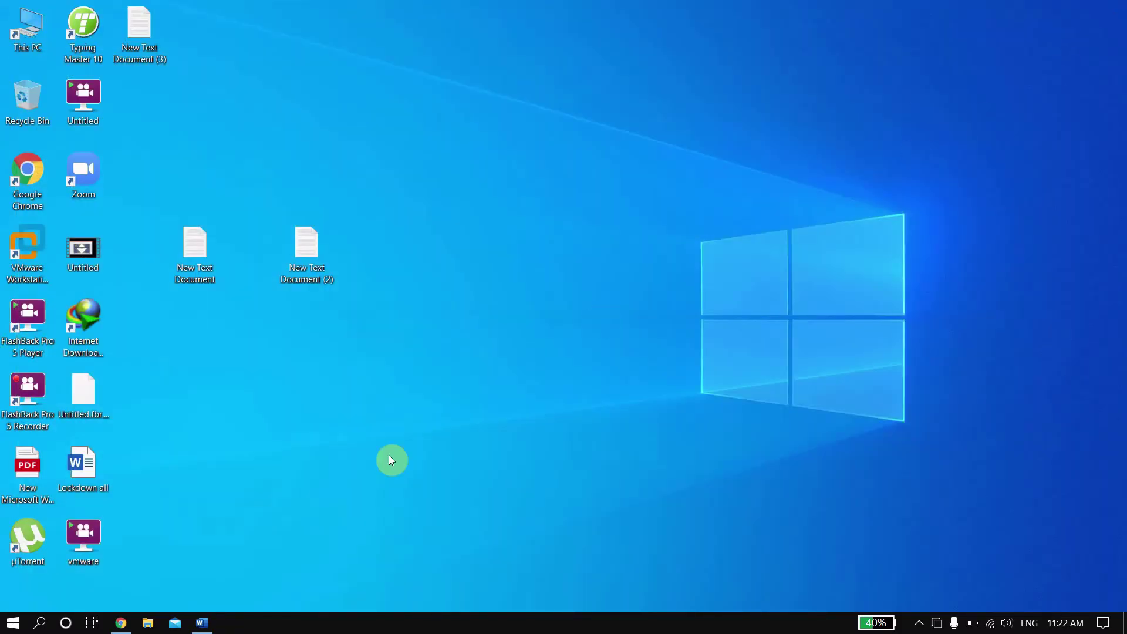
mouse_move(198, 624)
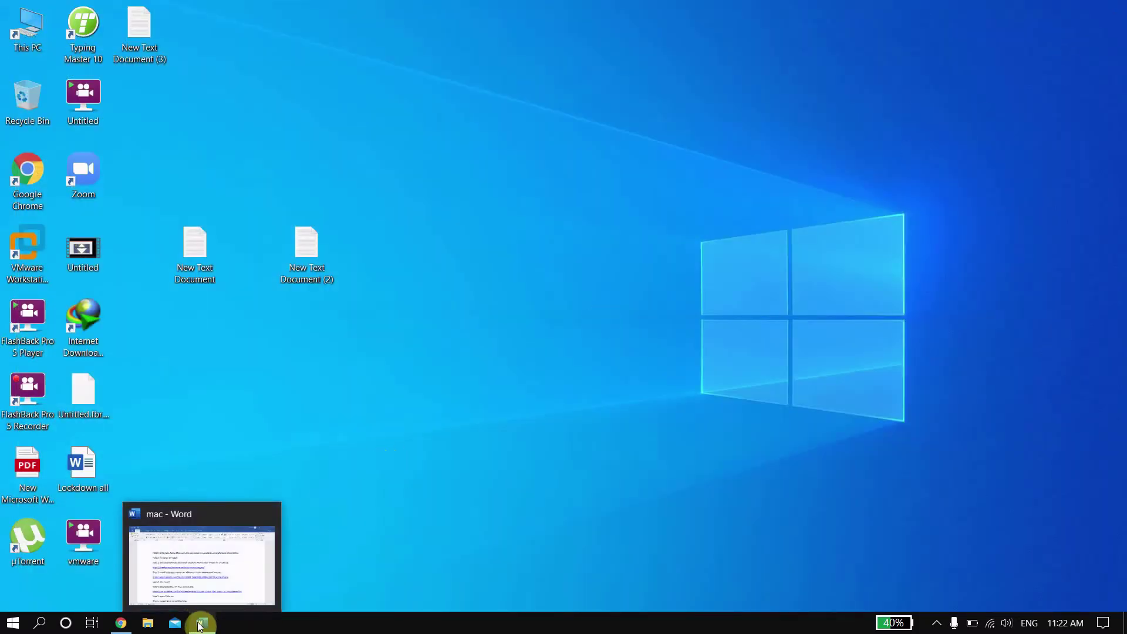
left_click(190, 525)
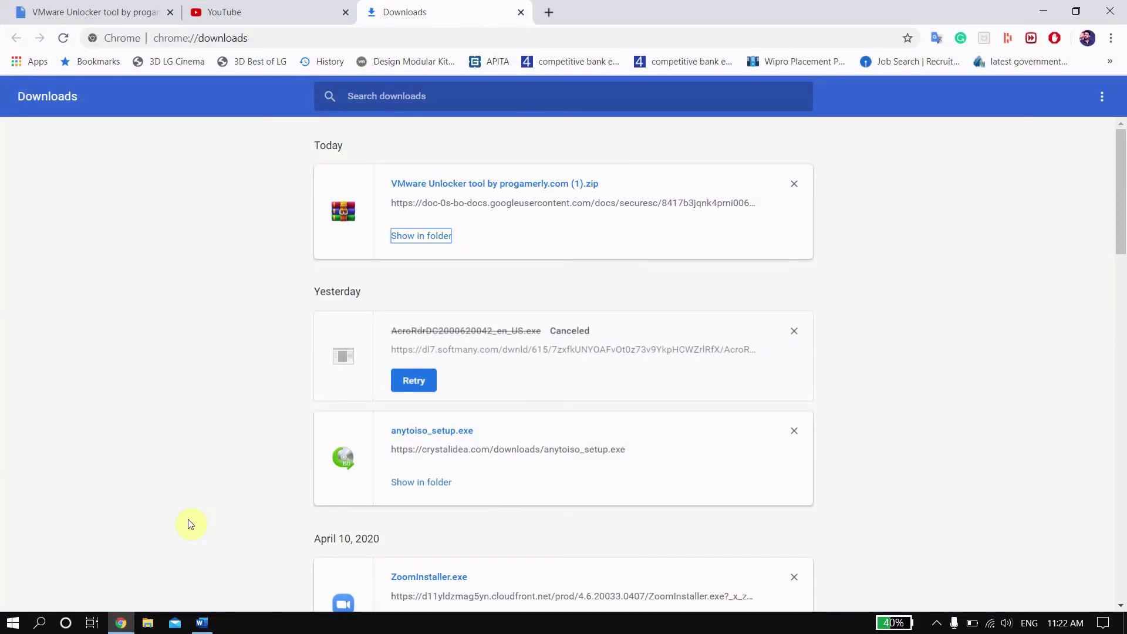
left_click(521, 11)
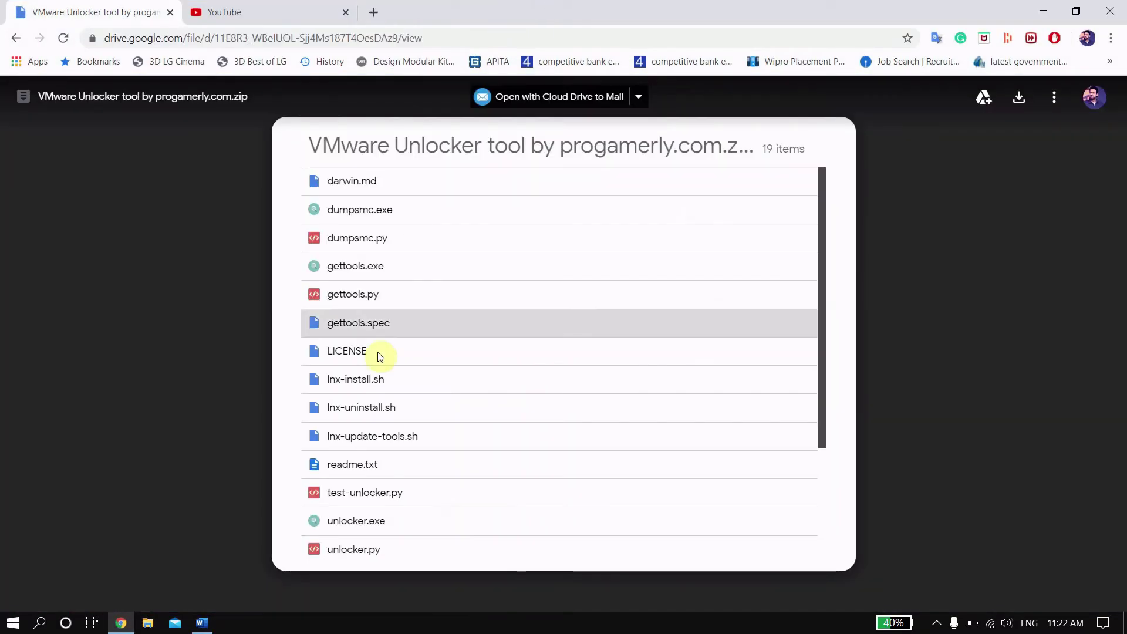
left_click(1110, 10)
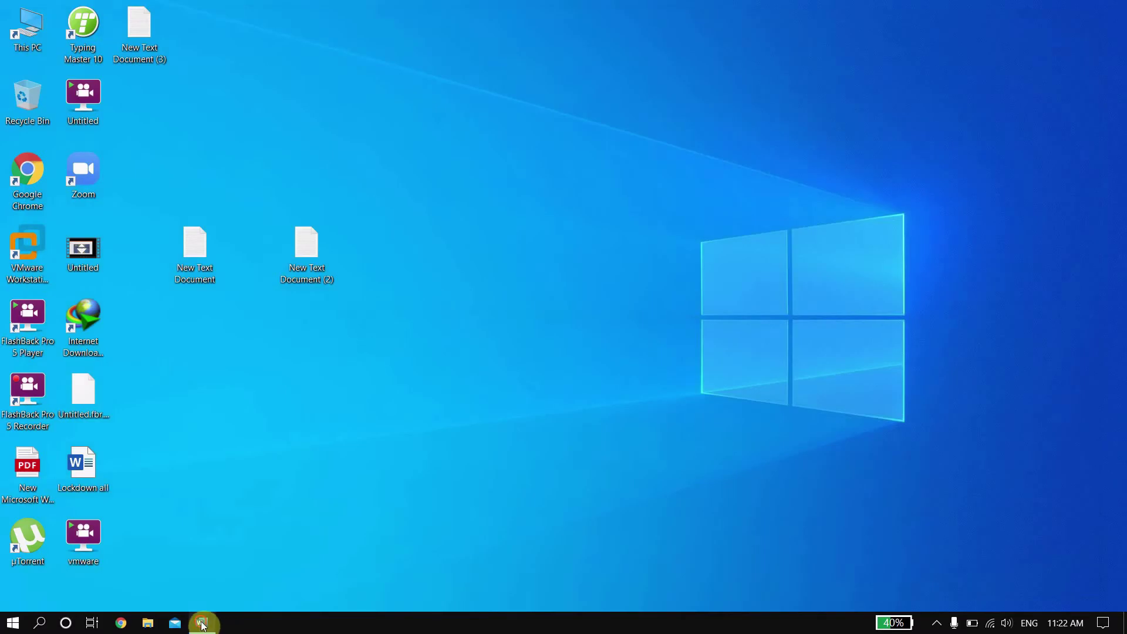
Step: Bring the mac Word document back and scroll to Step 4's MediaFire link
left_click(201, 624)
left_click(864, 410)
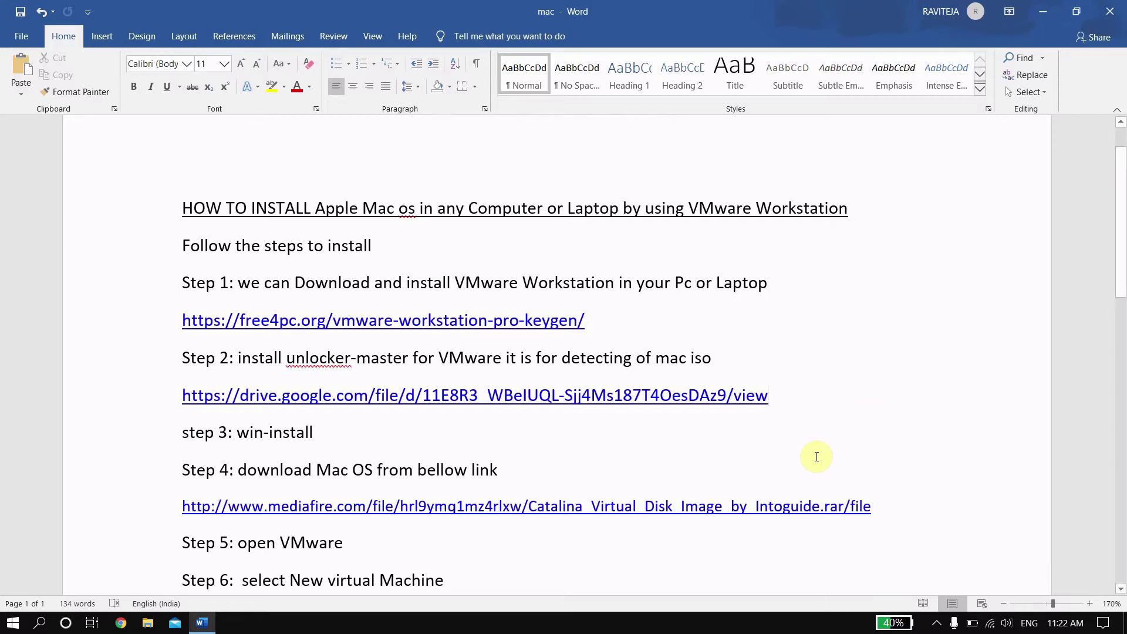
scroll(816, 457, "down", 1)
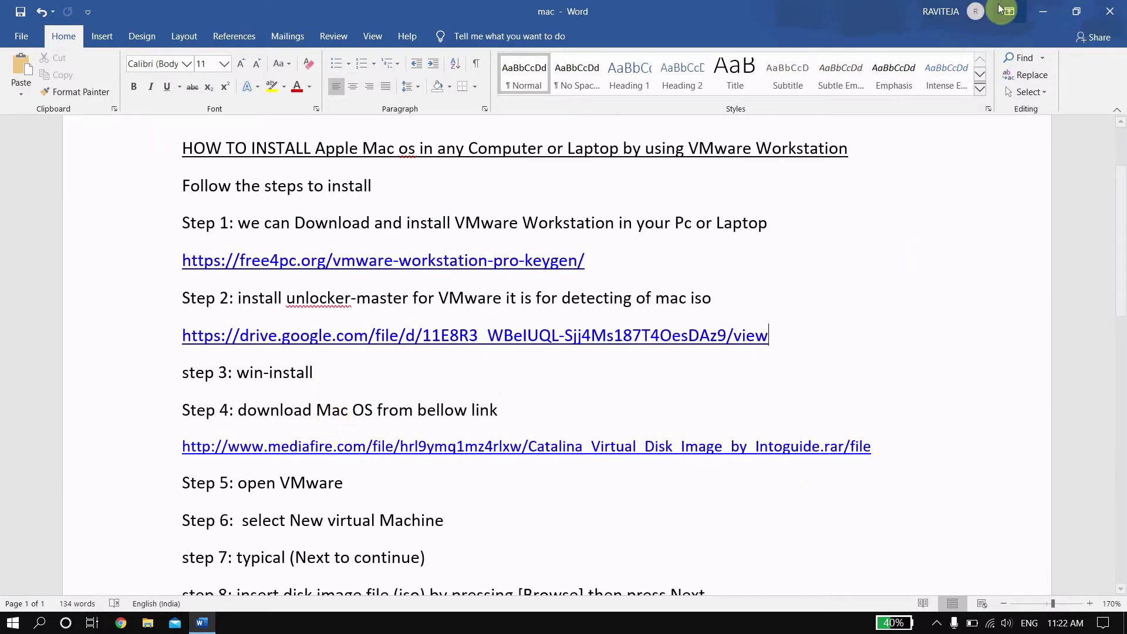
left_click(1044, 11)
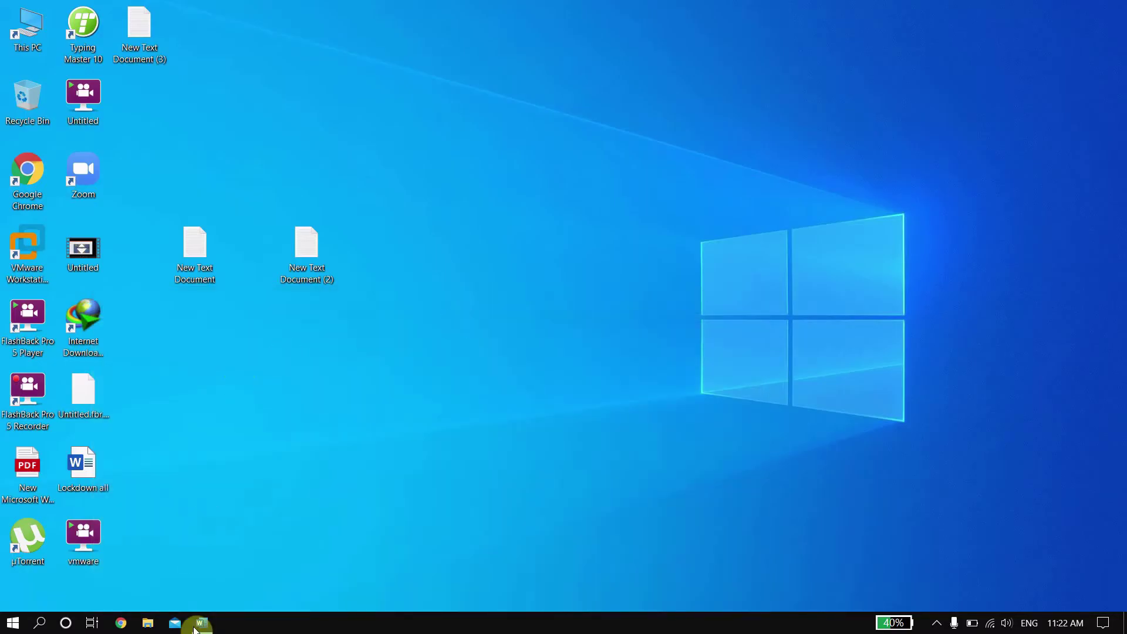
left_click(200, 624)
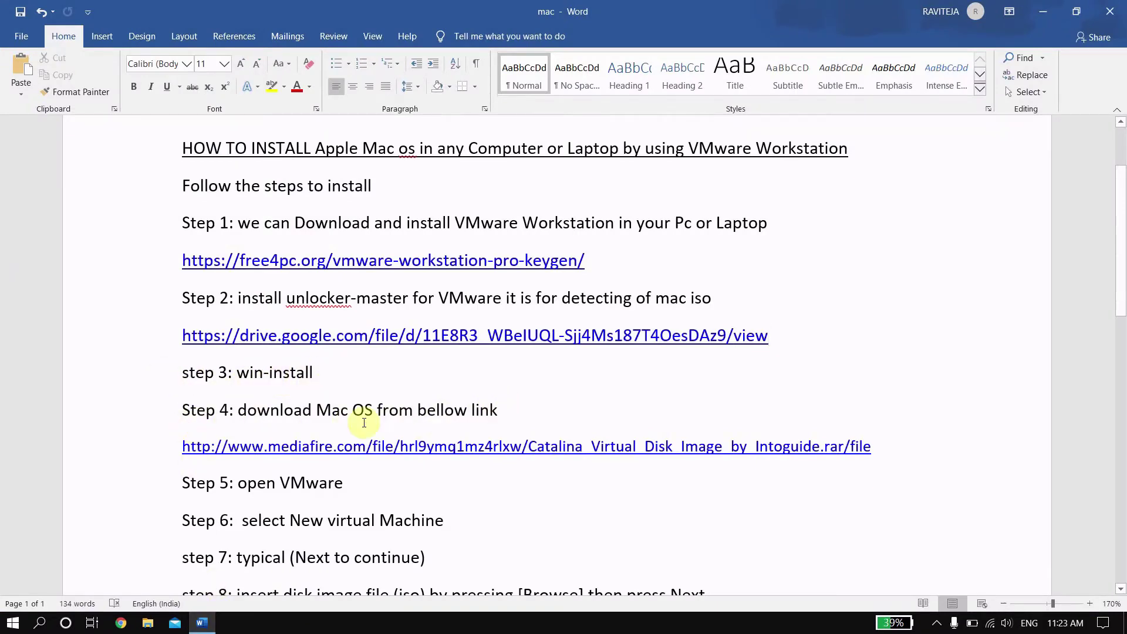
Step: Copy the Step 4 MediaFire link for the Catalina disk image, then minimize Word
left_click_drag(318, 407, 506, 405)
left_click(253, 412)
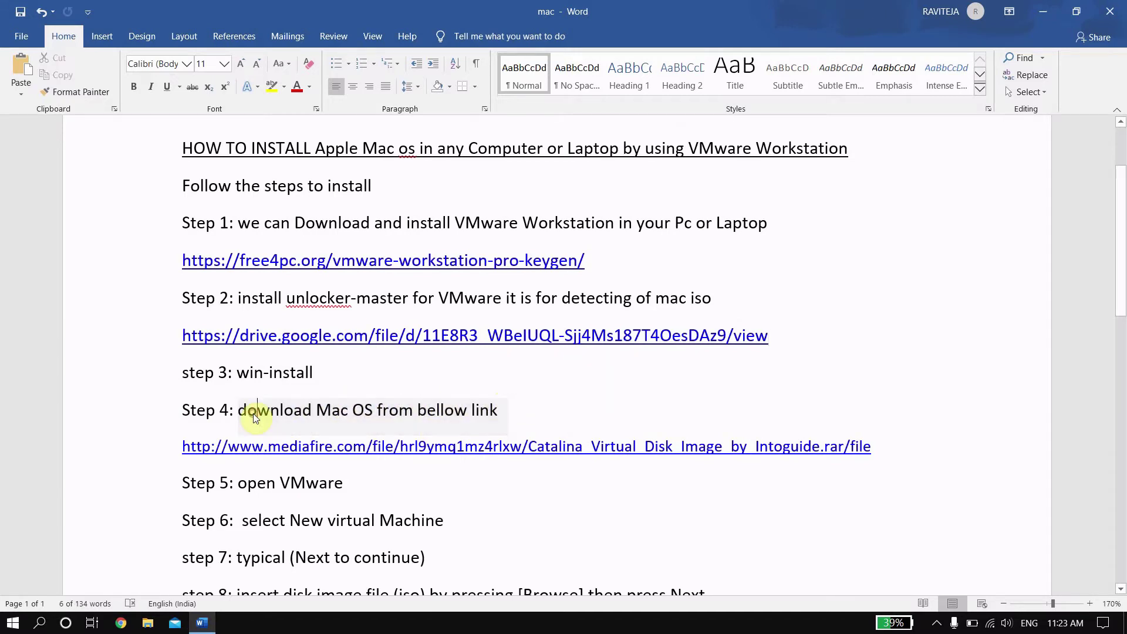
left_click_drag(322, 410, 498, 410)
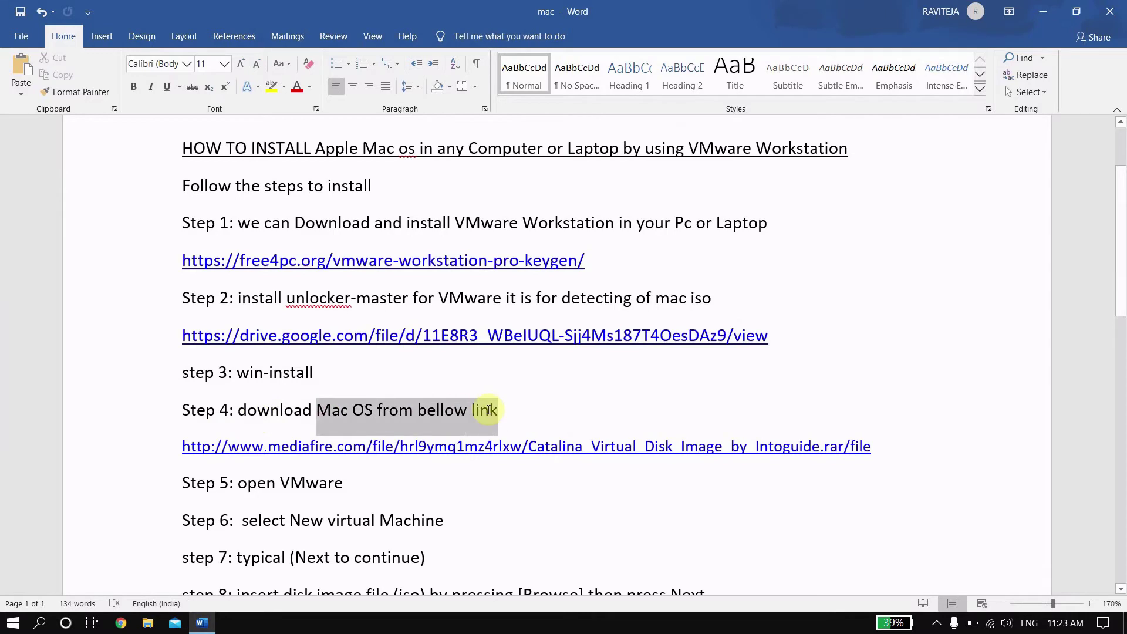
left_click_drag(895, 452, 174, 450)
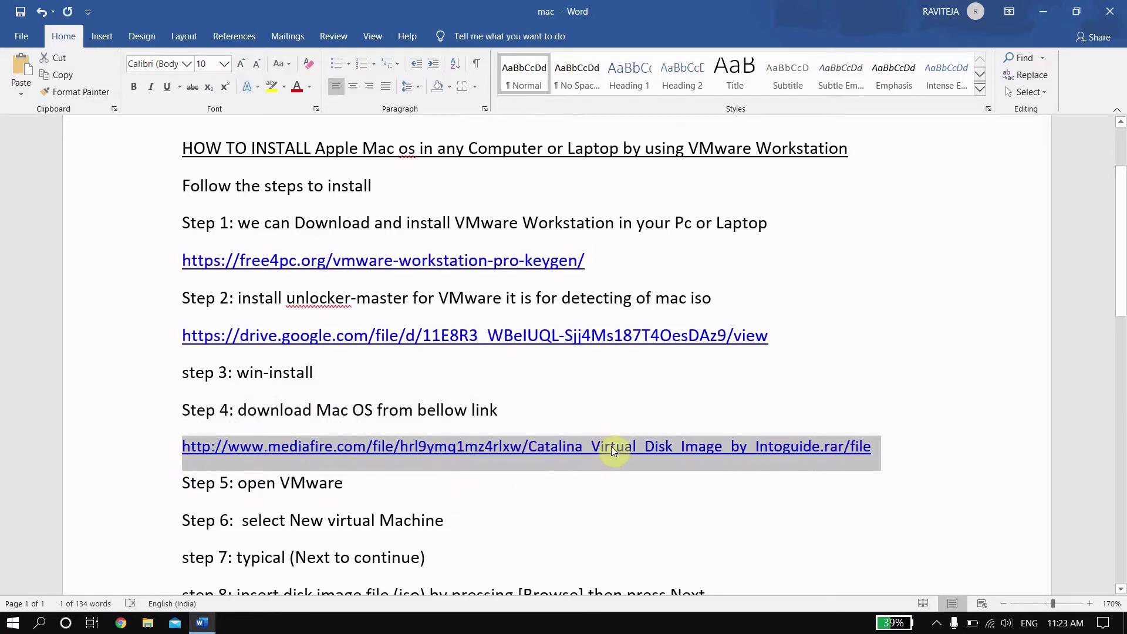
right_click(627, 448)
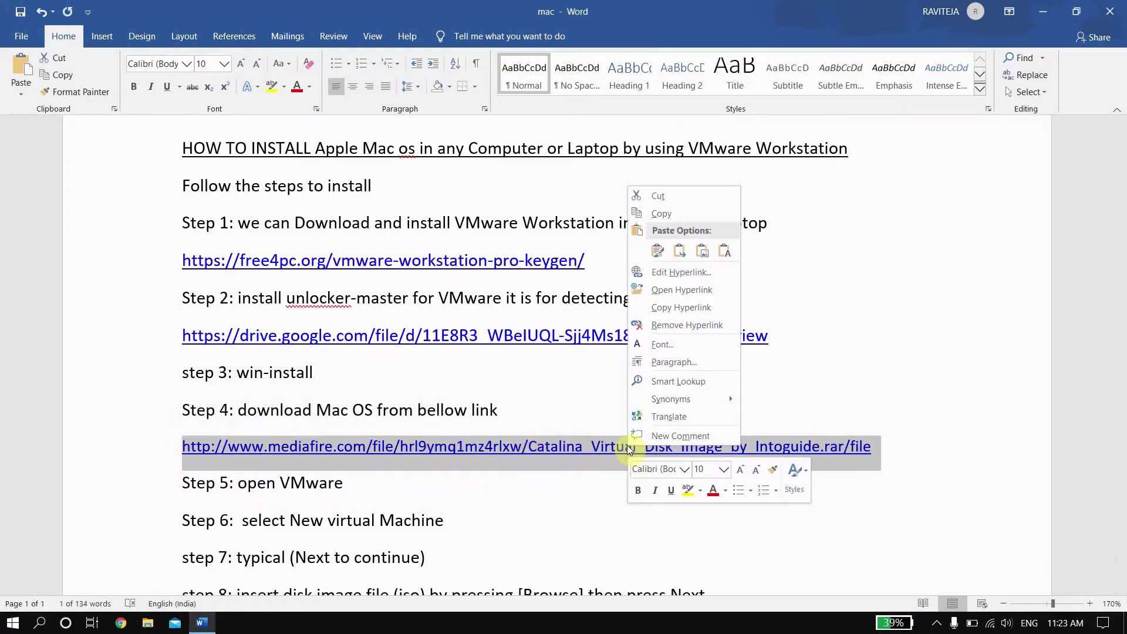
left_click(661, 214)
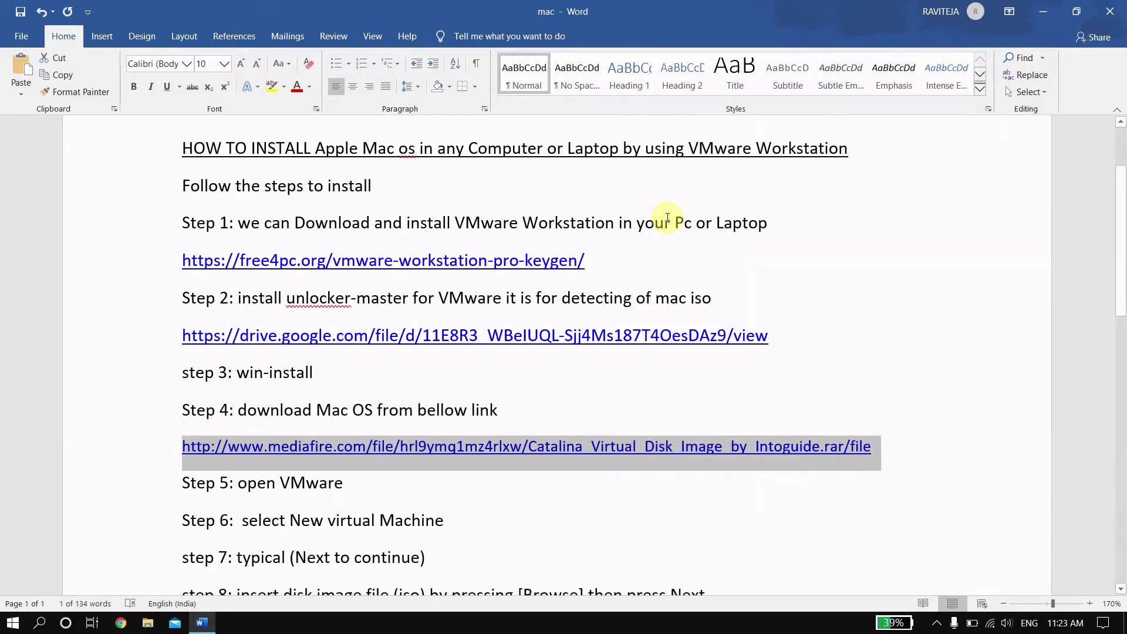
left_click(1044, 11)
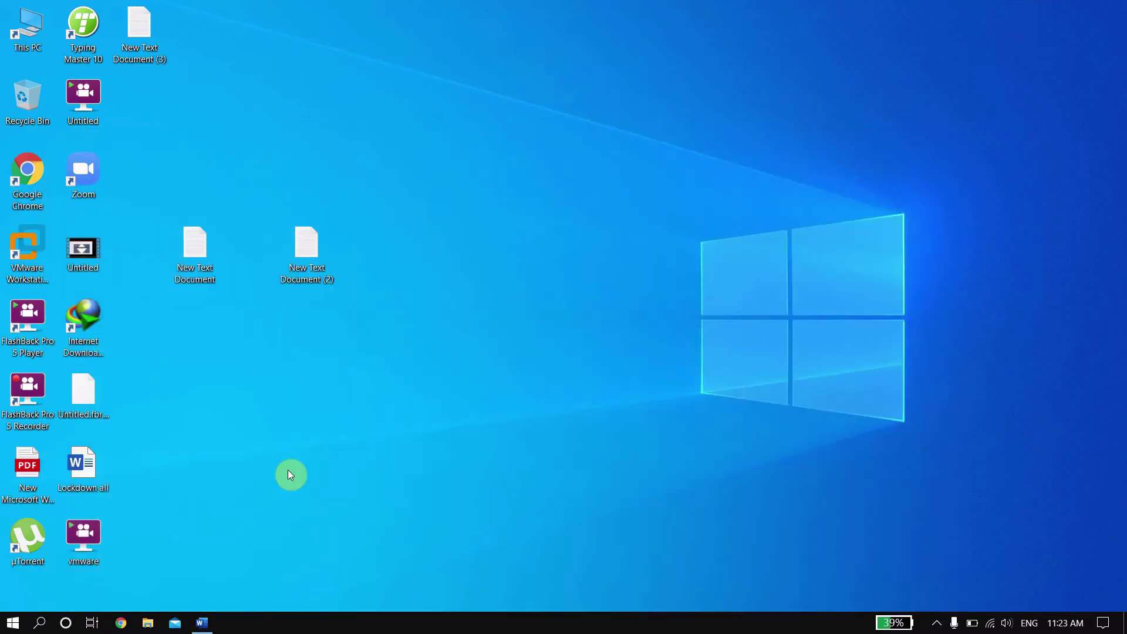
Step: Paste the MediaFire link into Chrome to open the 6.03GB Catalina Virtual Disk Image page
left_click(119, 624)
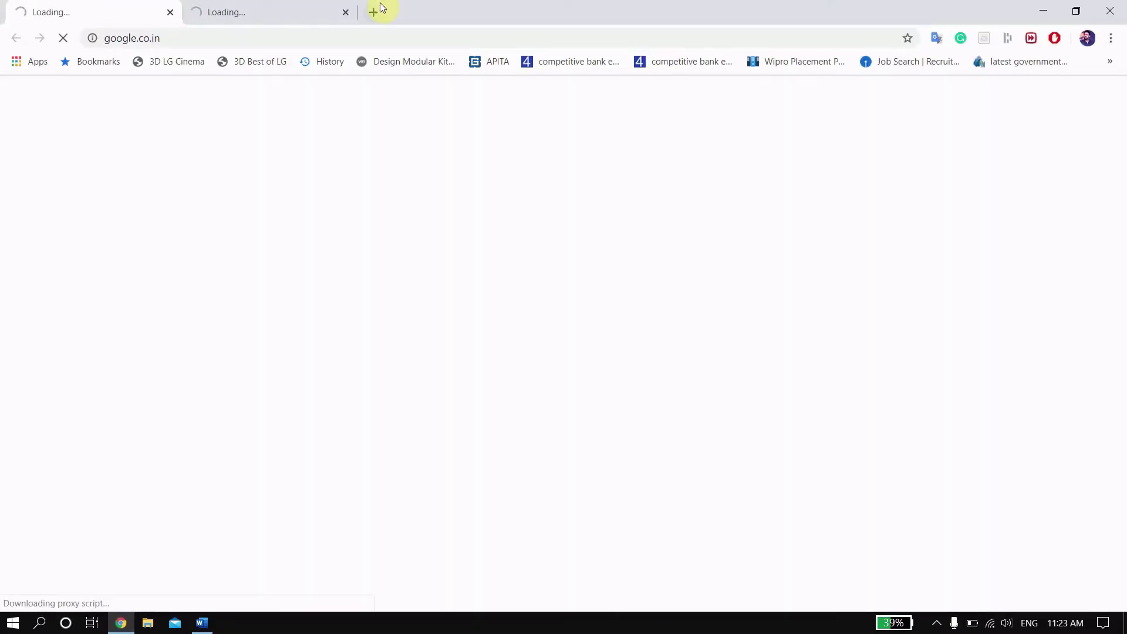
left_click(345, 12)
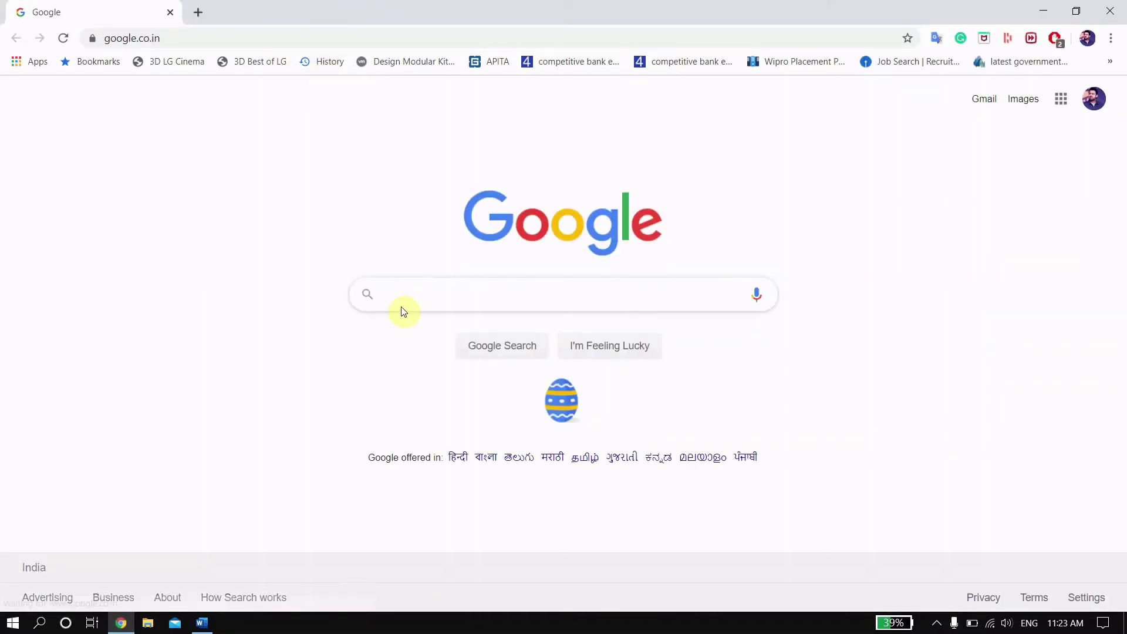
left_click(308, 36)
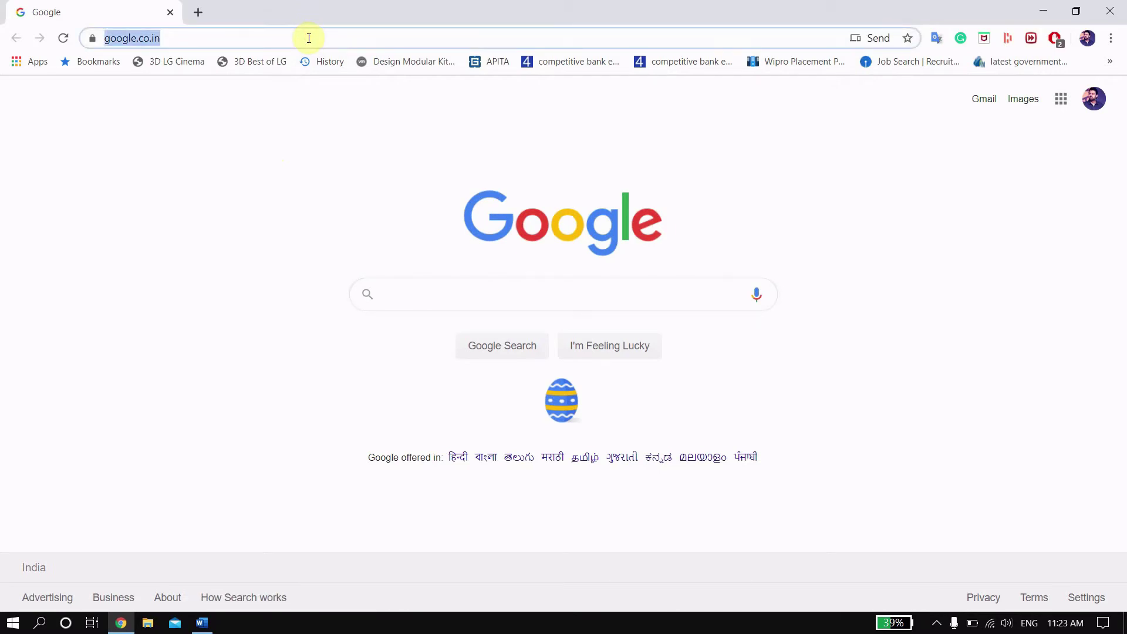
right_click(308, 39)
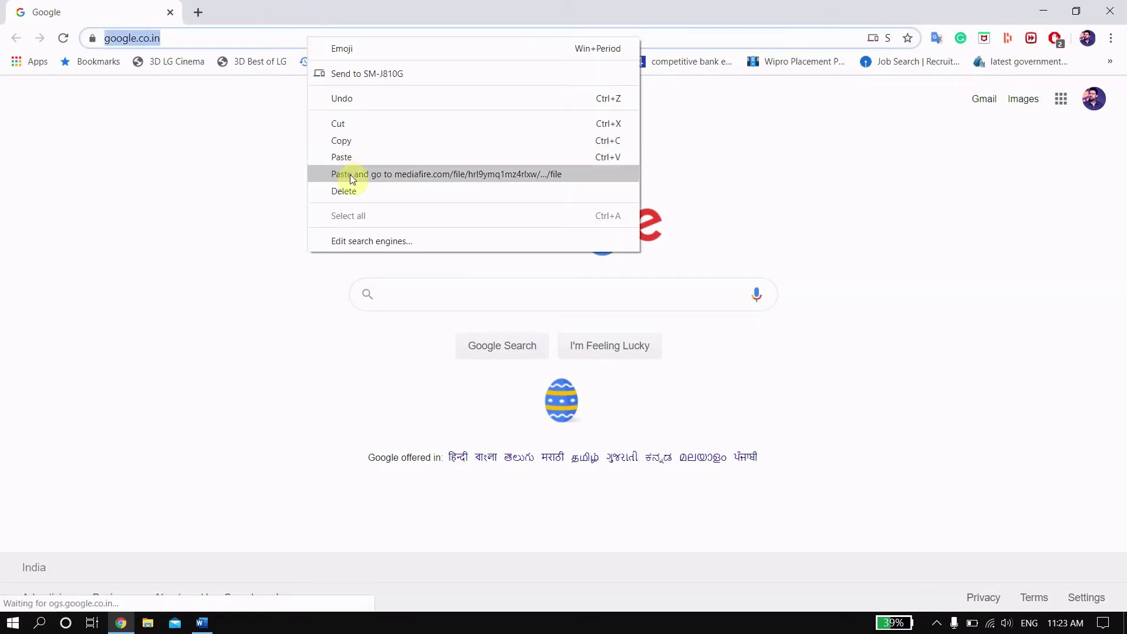
left_click(414, 174)
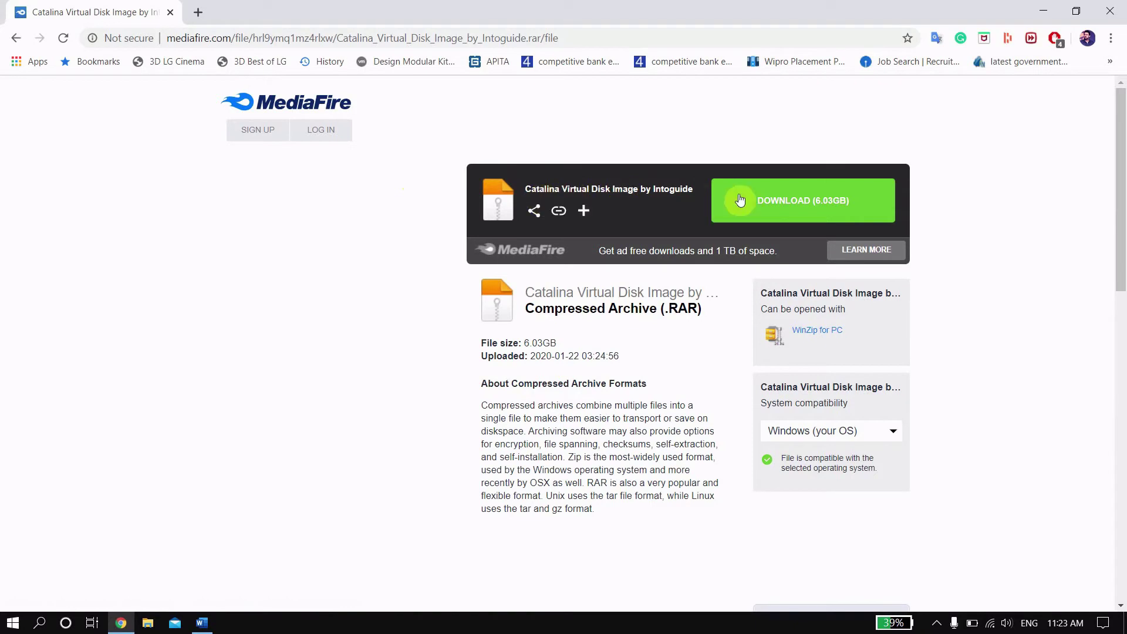
Step: Start the Catalina archive download in IDM, pause it, then resume it
left_click(816, 212)
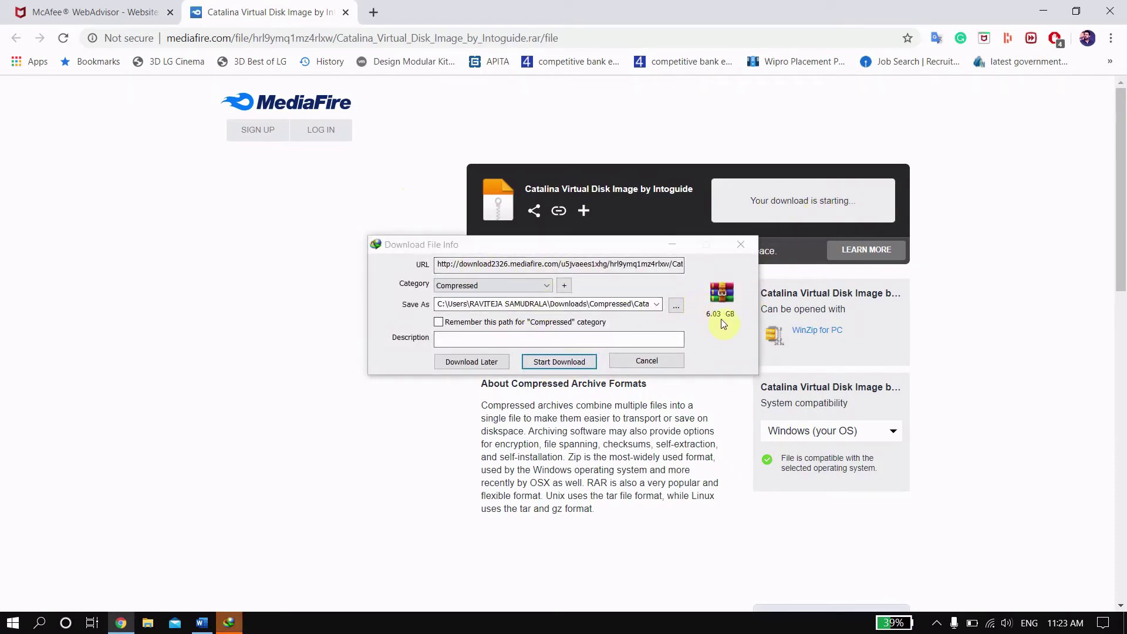
left_click(567, 363)
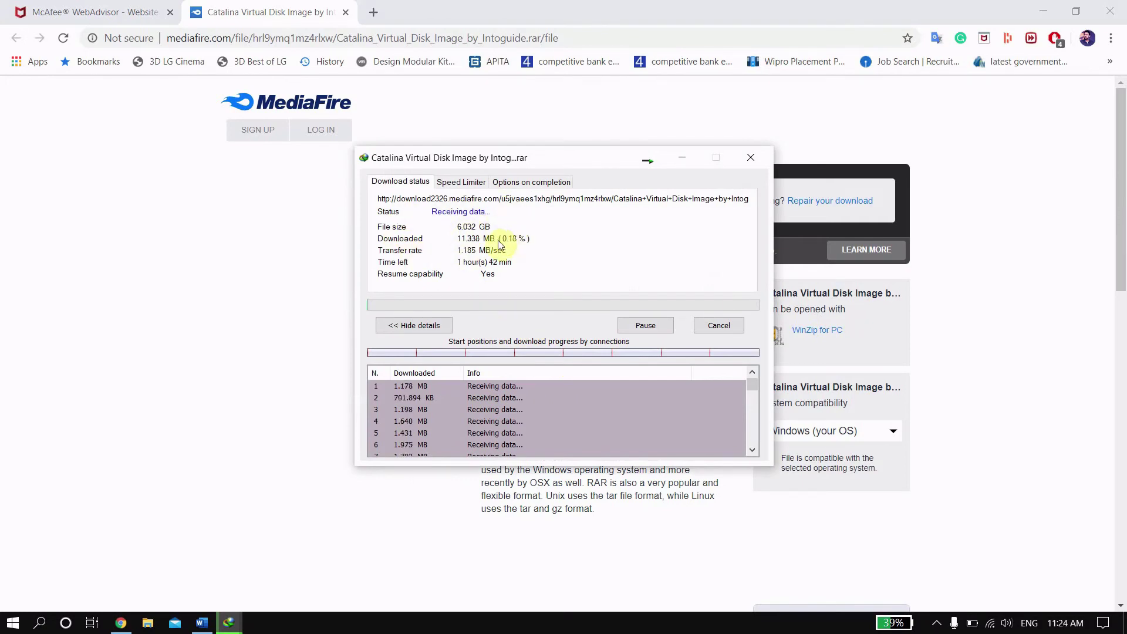
left_click(661, 327)
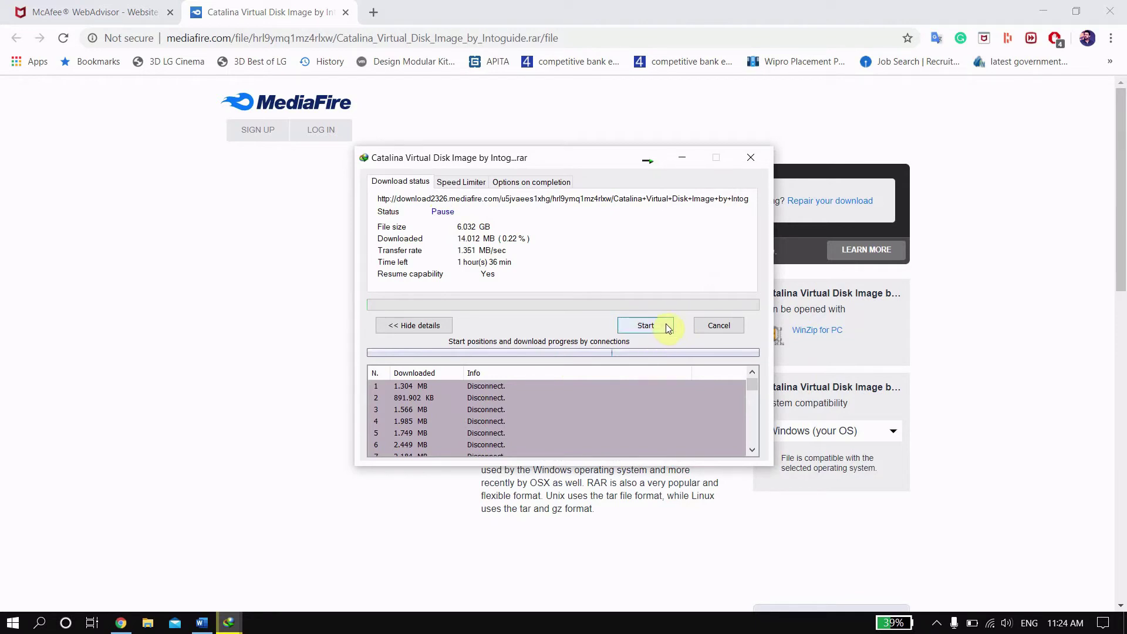
left_click(666, 324)
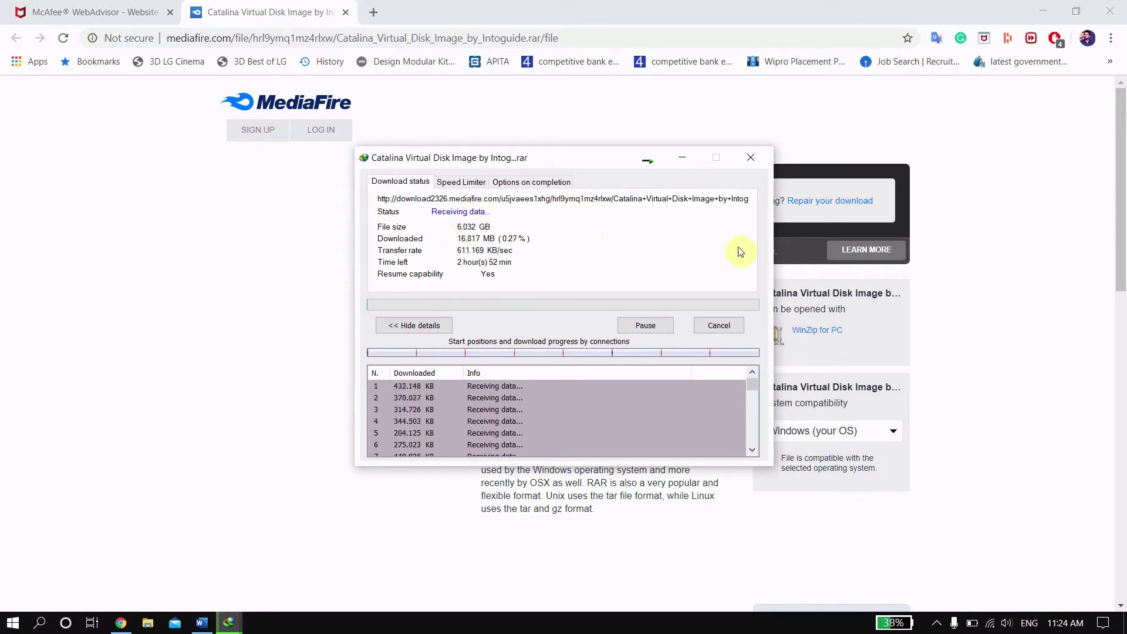
Step: Cancel the download, accept the Chrome-integration prompt and close the help page
left_click(727, 326)
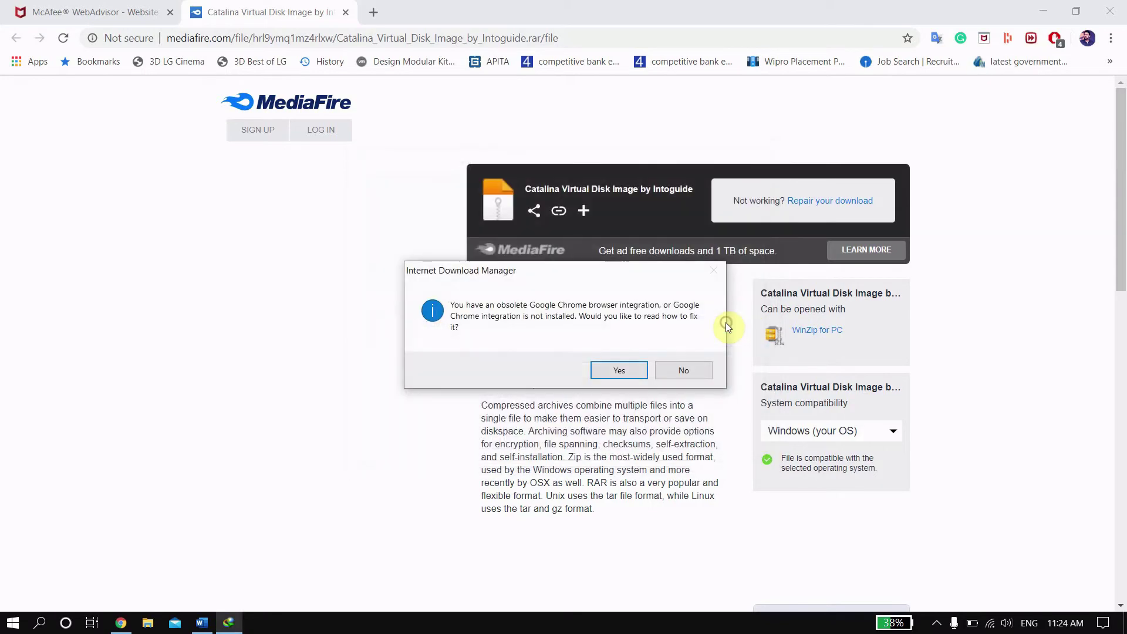
left_click(625, 370)
left_click(1123, 5)
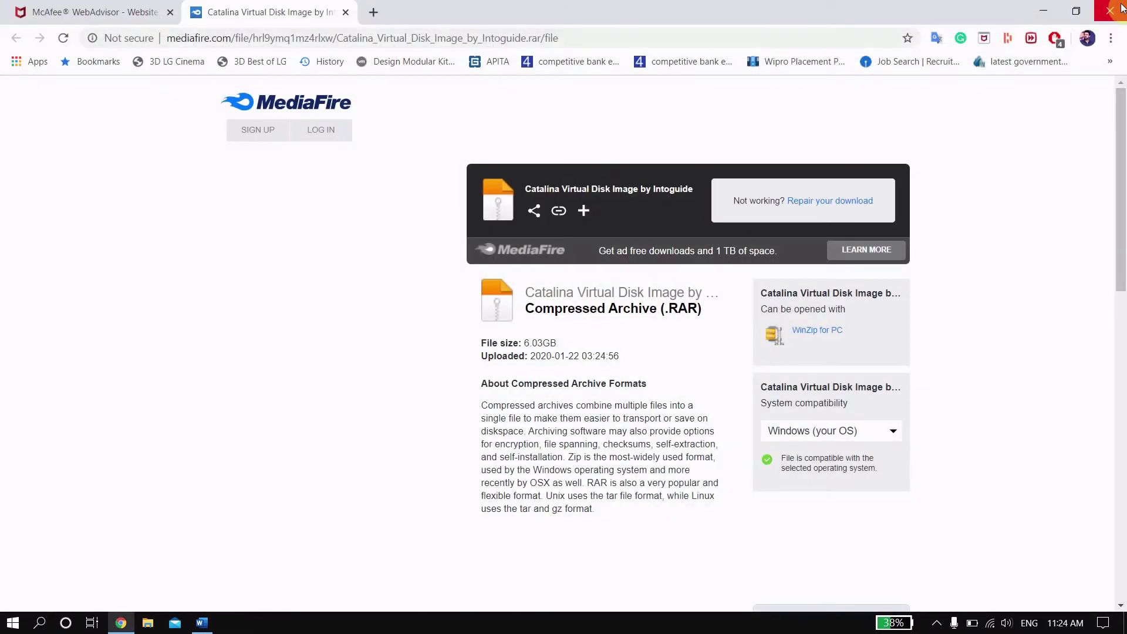
Step: Go from the desktop through This PC and TEJA (S:) into the OS folder
left_click(1121, 8)
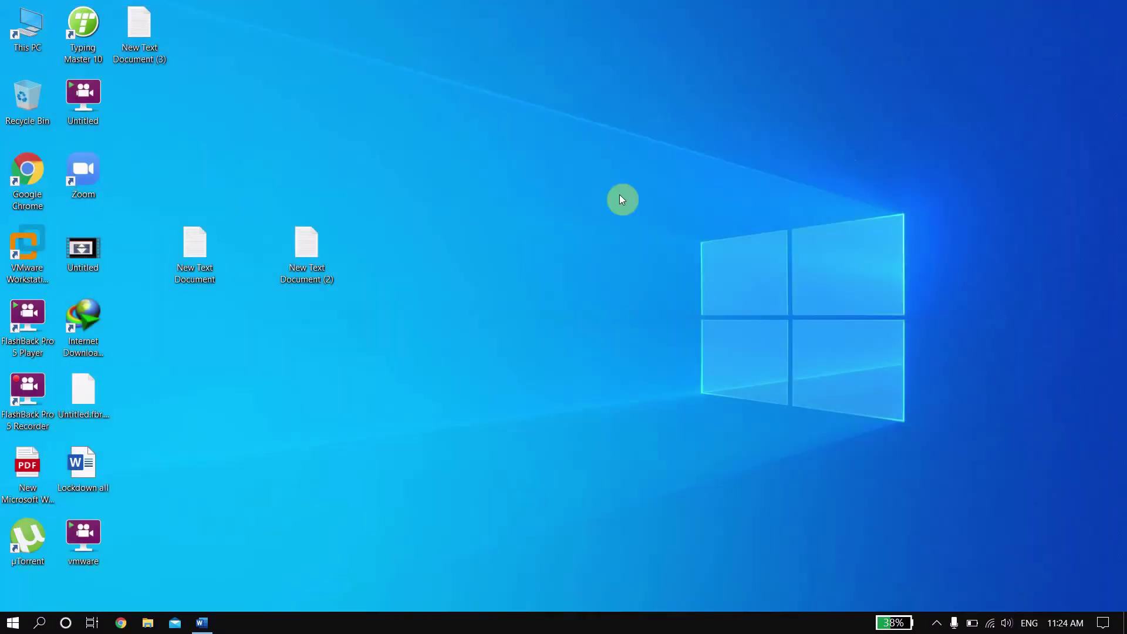
double_click(24, 16)
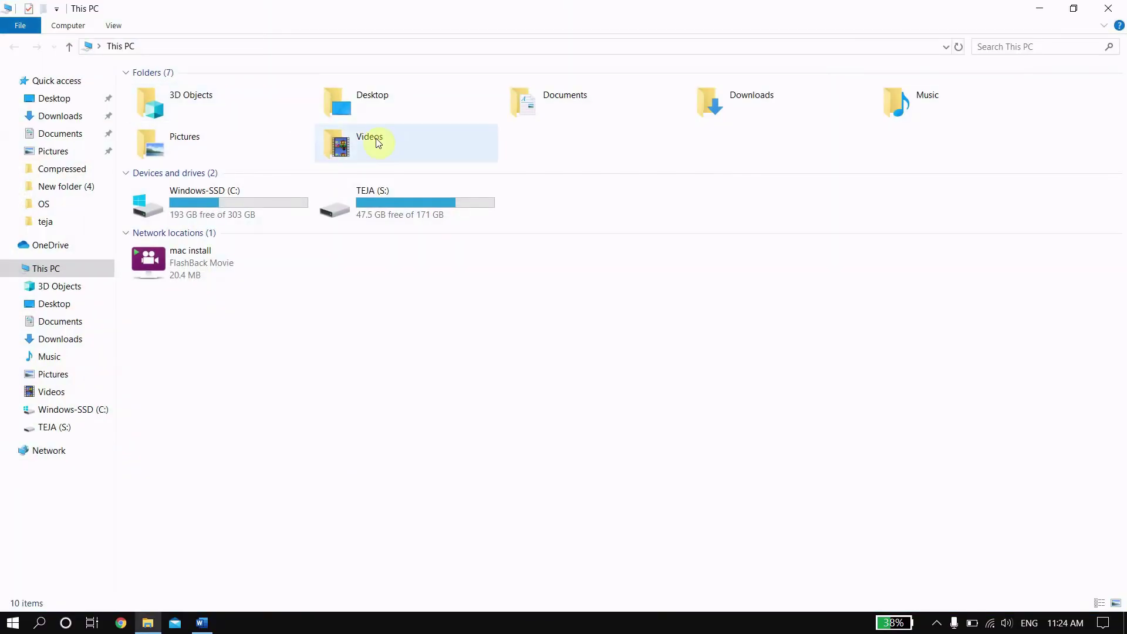
double_click(409, 203)
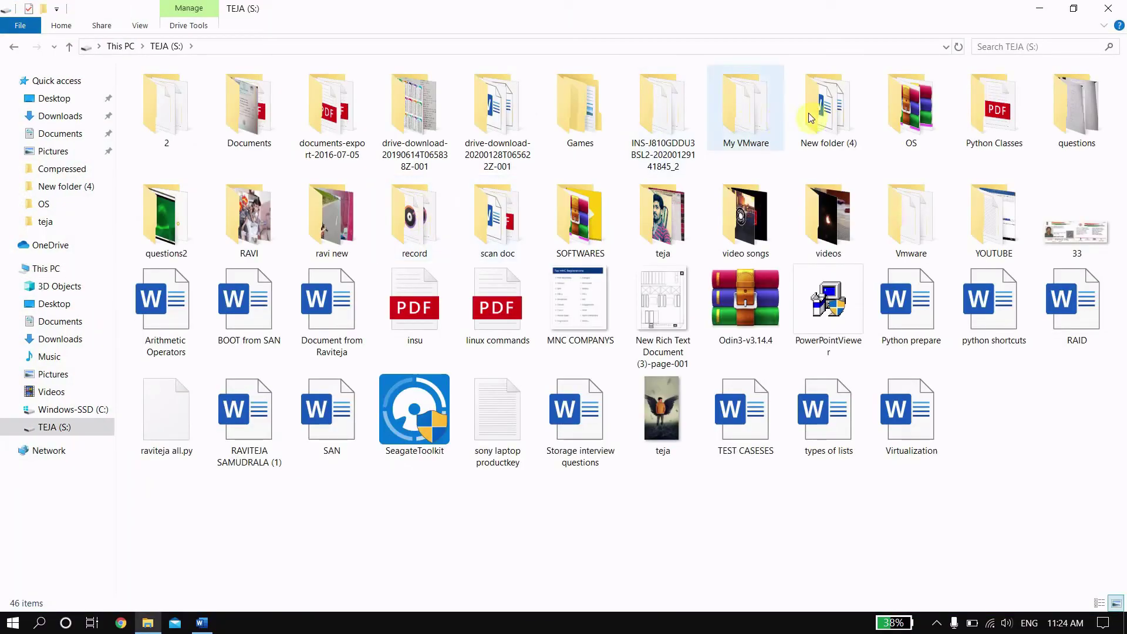
double_click(885, 104)
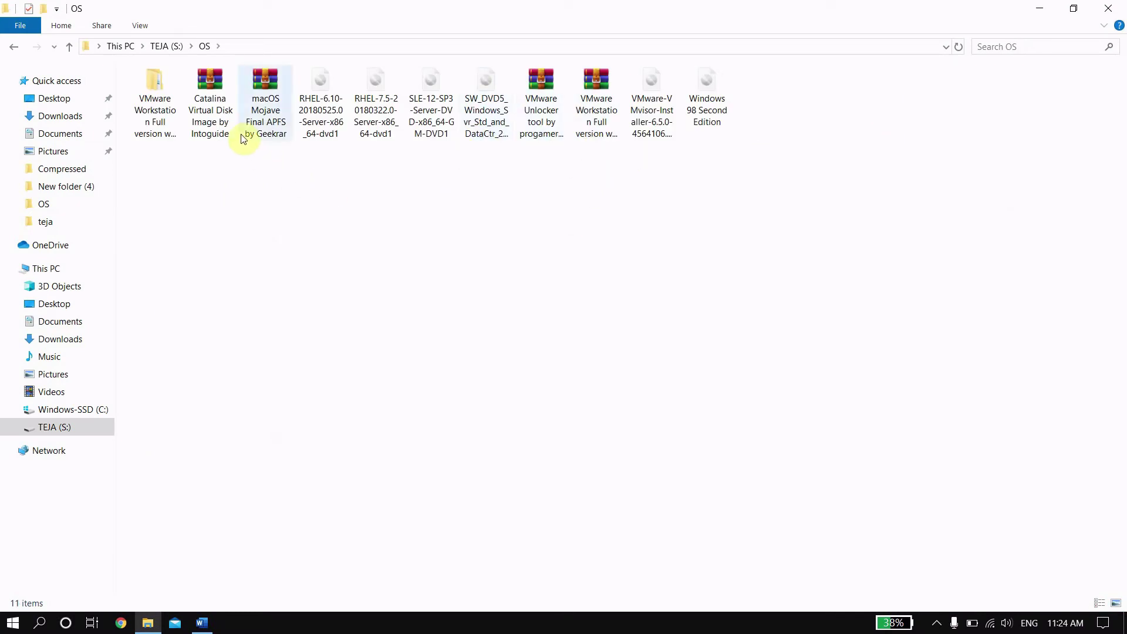
Step: Copy the Catalina archive to Downloads, test-extract it, then delete the extracted Catalina folder
left_click(219, 115)
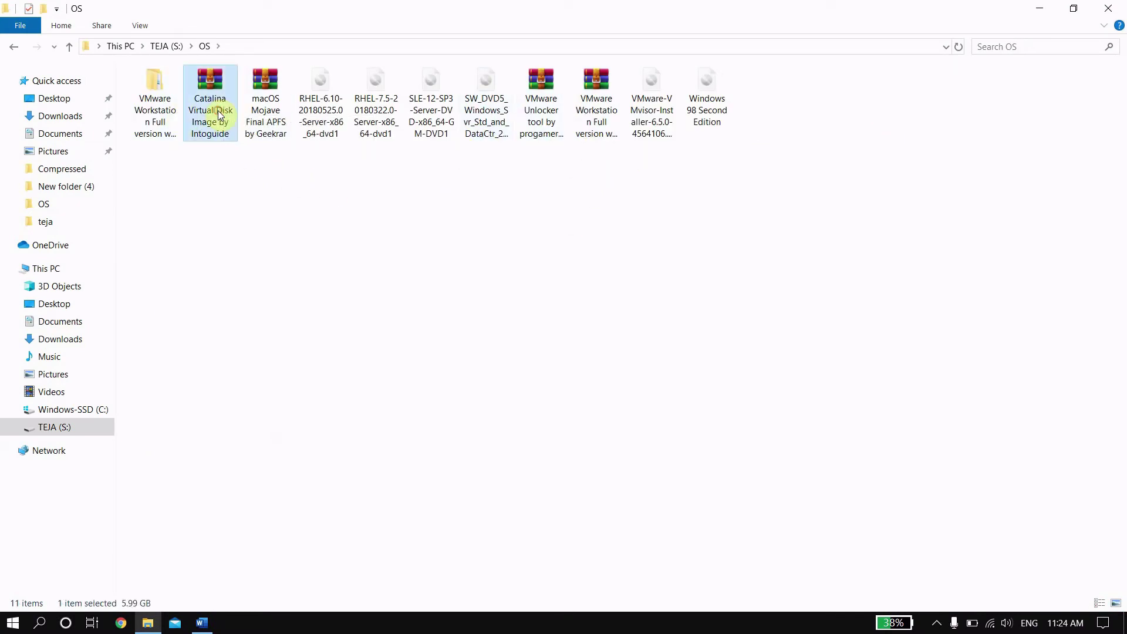
mouse_move(211, 118)
left_mouse_down()
mouse_move(65, 112)
mouse_move(65, 121)
mouse_move(221, 115)
left_mouse_up()
right_click(207, 108)
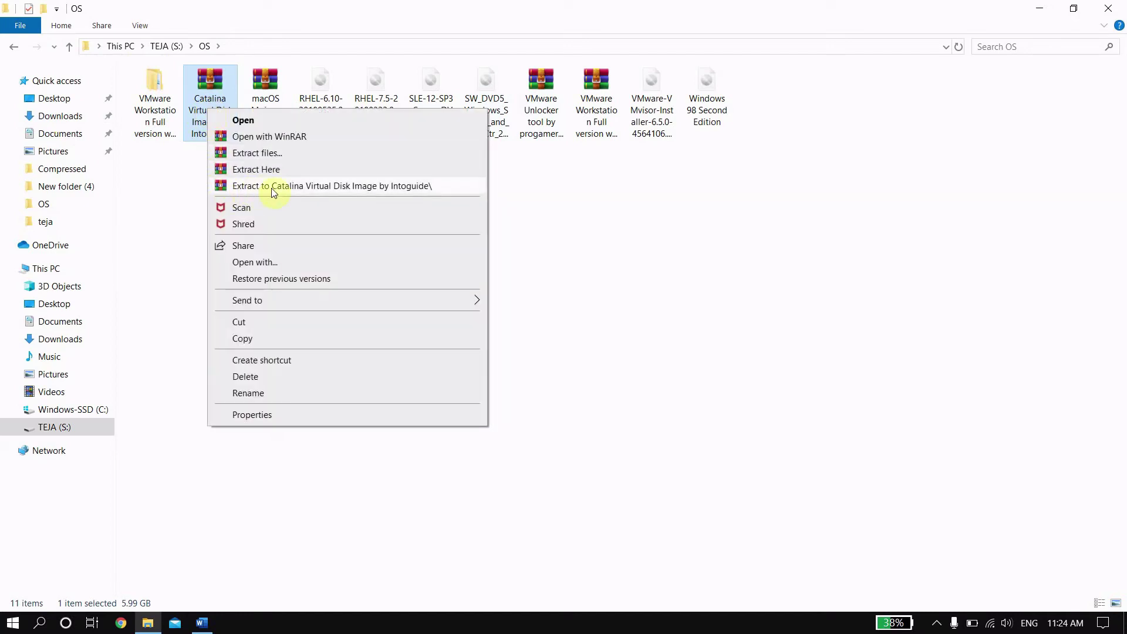
left_click(252, 186)
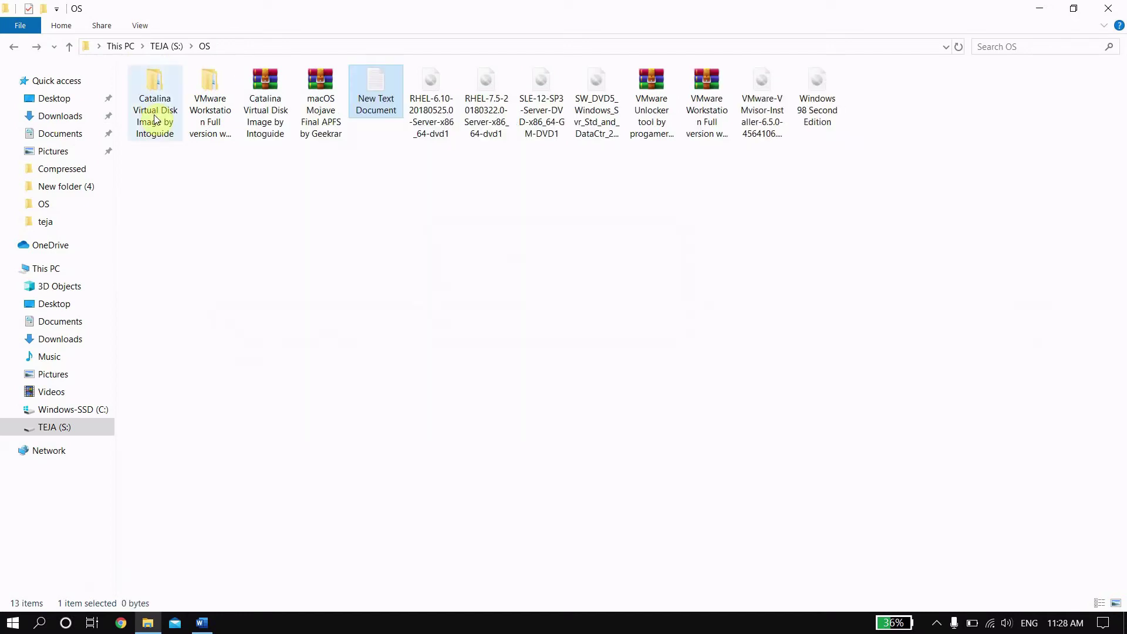
left_click(156, 119)
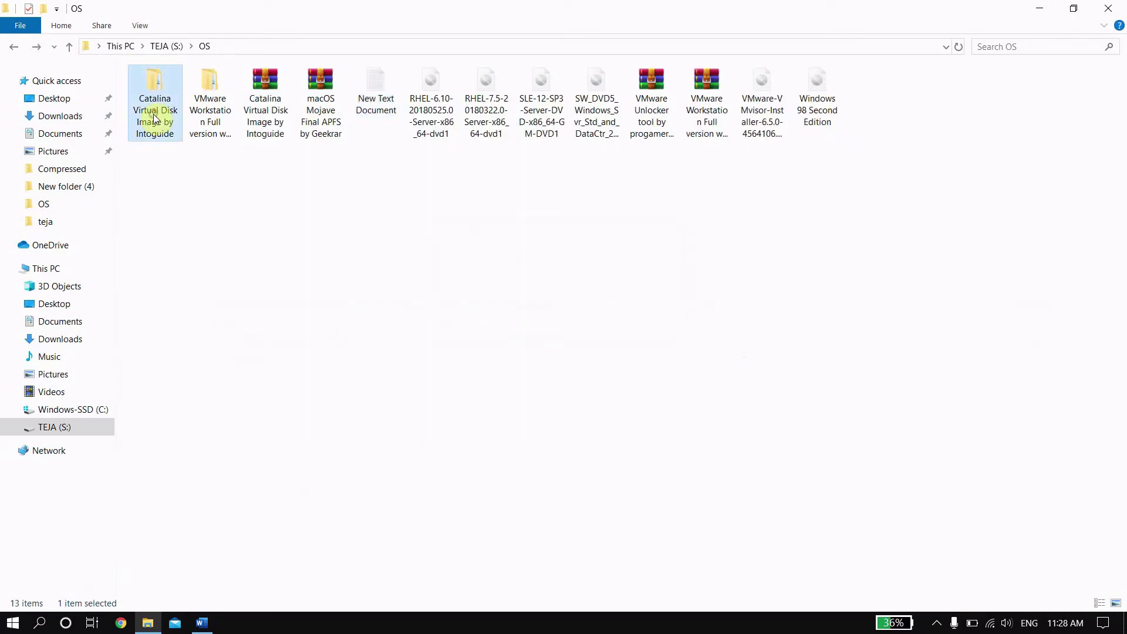
key("Delete")
Step: Reselect the Catalina archive and switch back to the Word setup notes
left_click(211, 105)
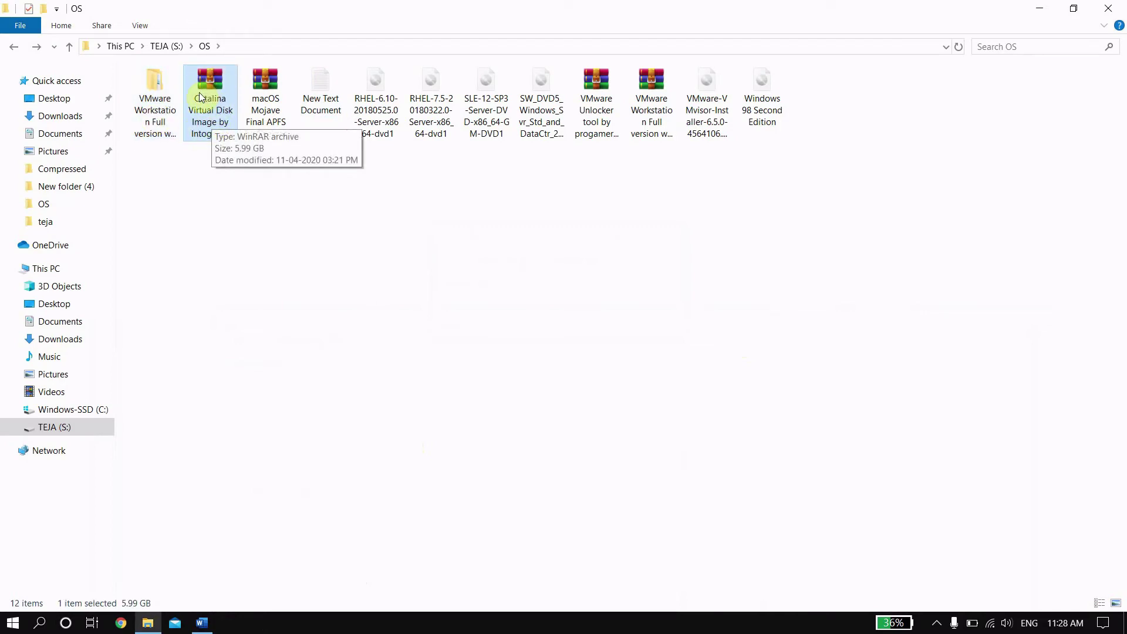
right_click(199, 93)
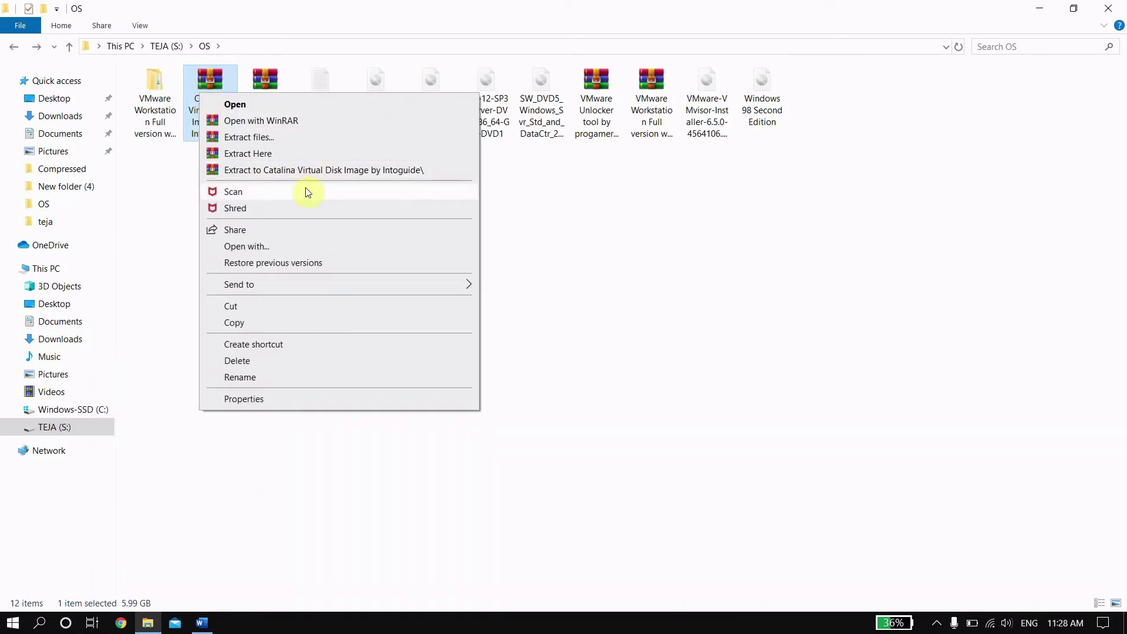
left_click(201, 624)
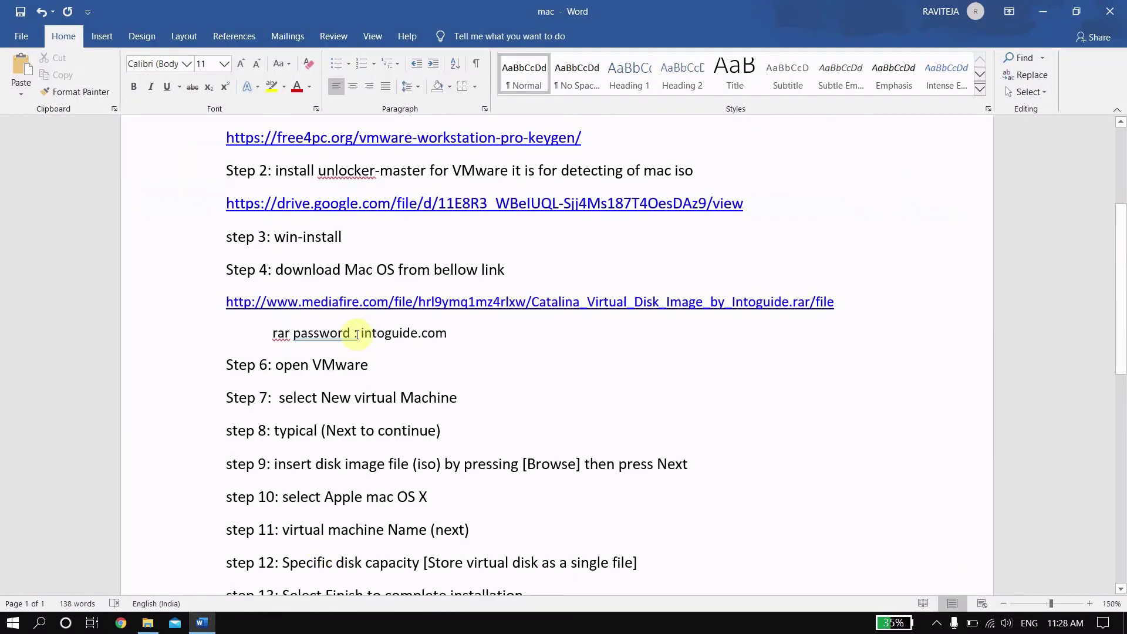
Step: Highlight the password text after 'rar password :' in the notes, then minimize Word
left_click_drag(359, 332, 447, 332)
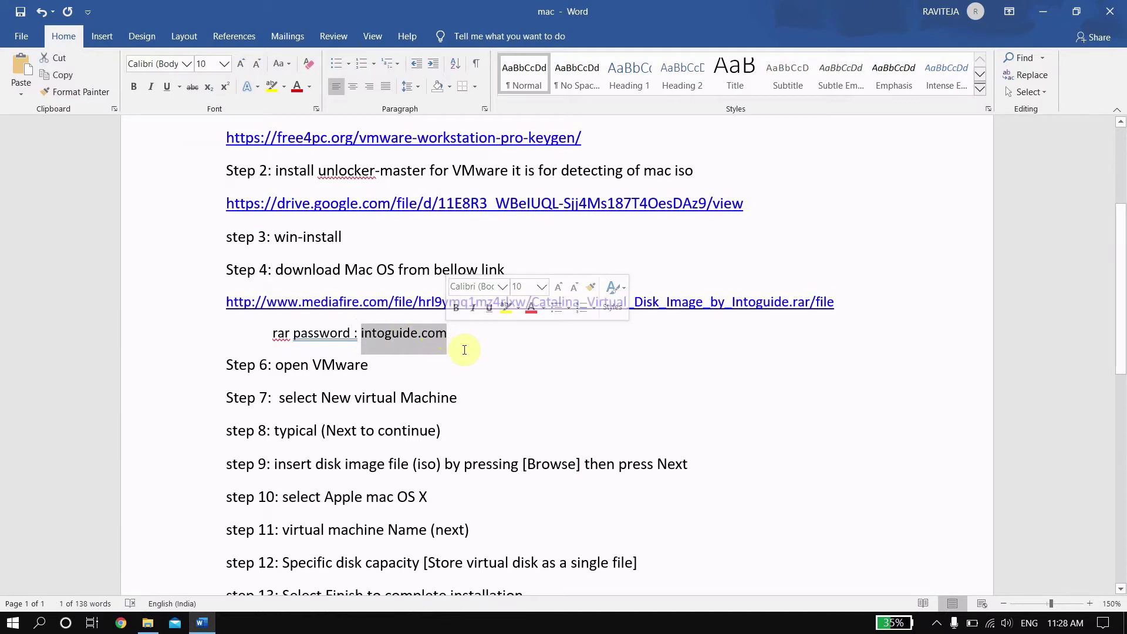
left_click(206, 626)
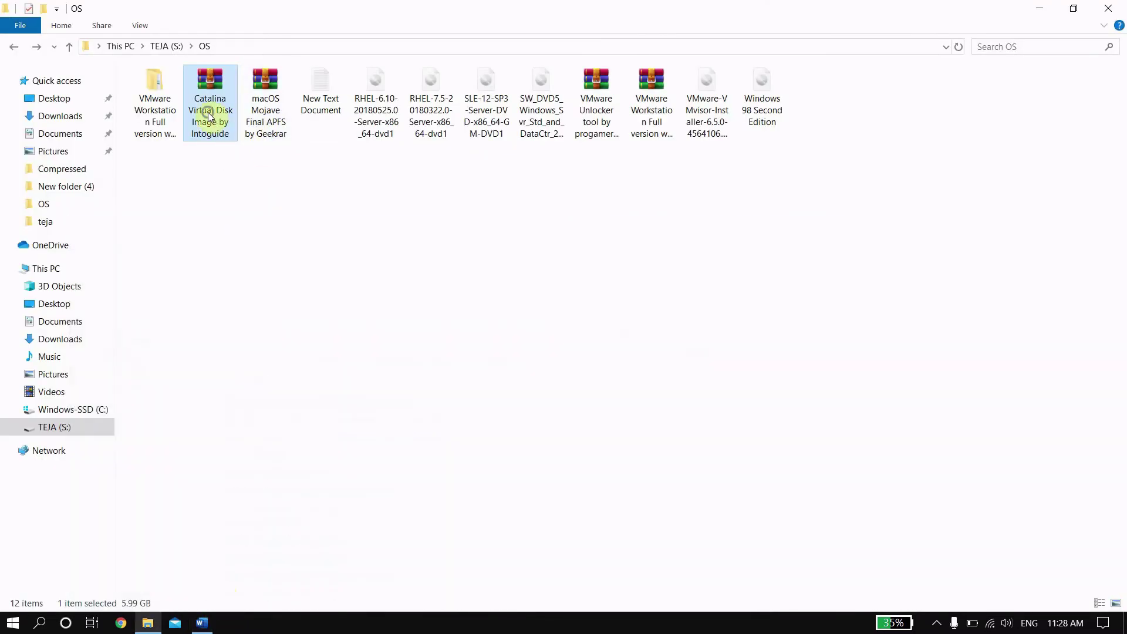
Step: Extract the Catalina rar to 'Catalina Virtual Disk Image by Intoguide\' with WinRAR and wait
right_click(209, 116)
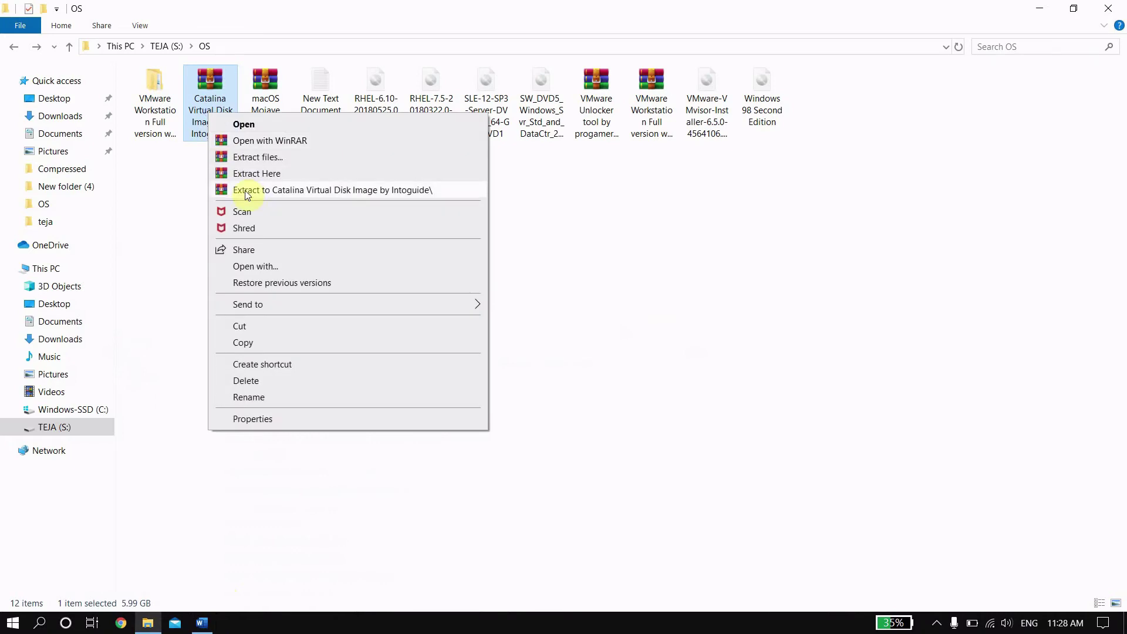
left_click(350, 190)
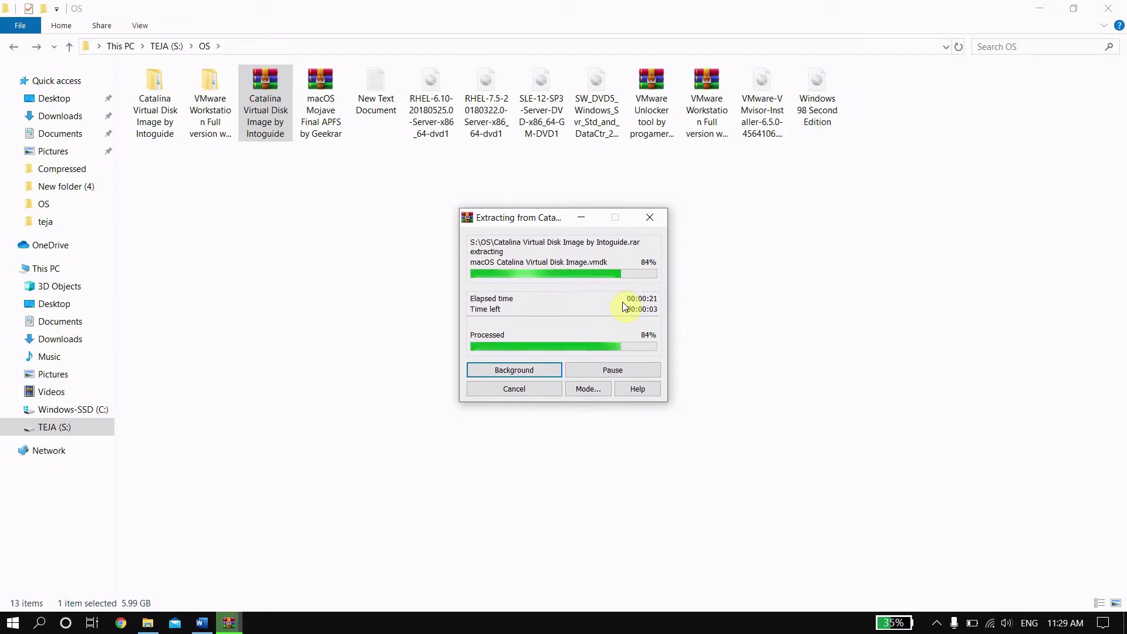
left_click(937, 623)
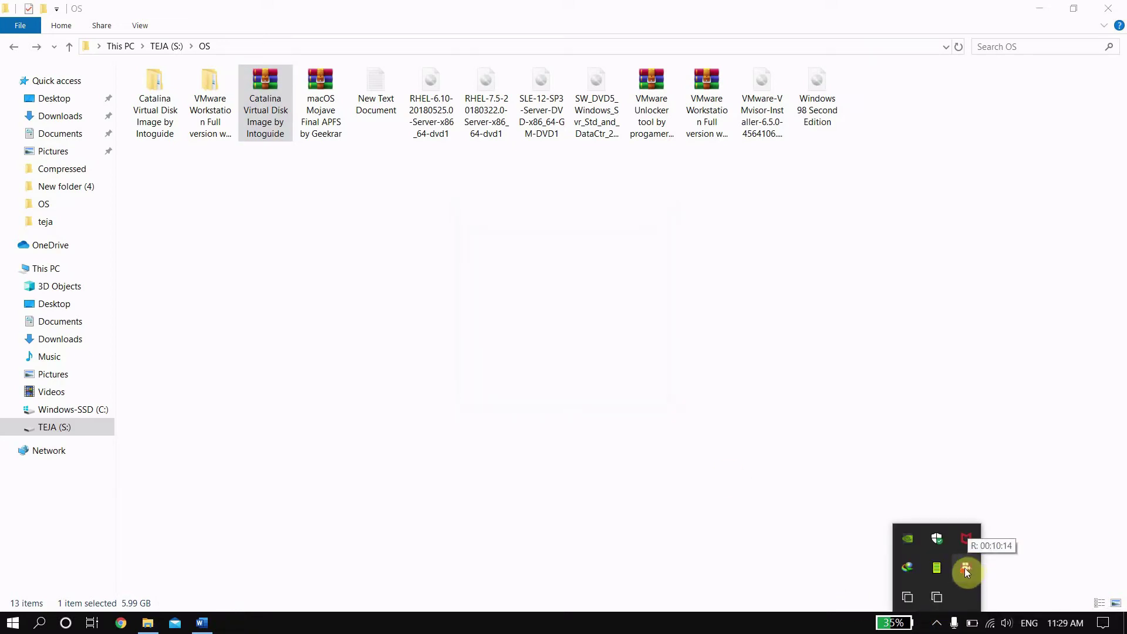
left_click(659, 623)
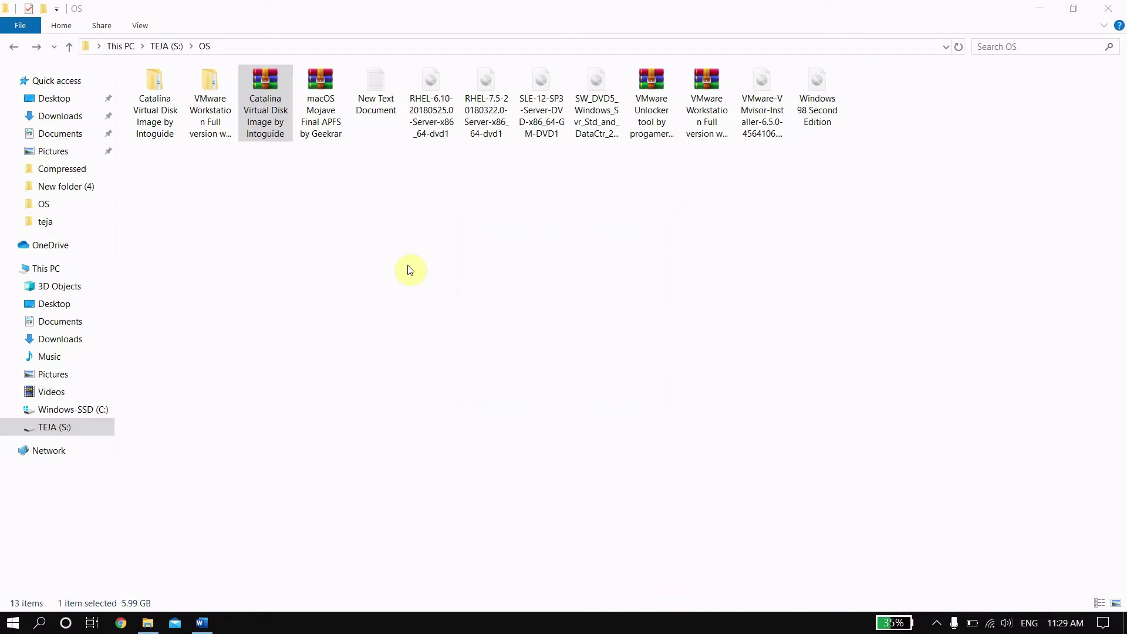
Step: Check that the extracted subfolder holds the 6.06 GB Catalina VMDK, then close Explorer
double_click(150, 110)
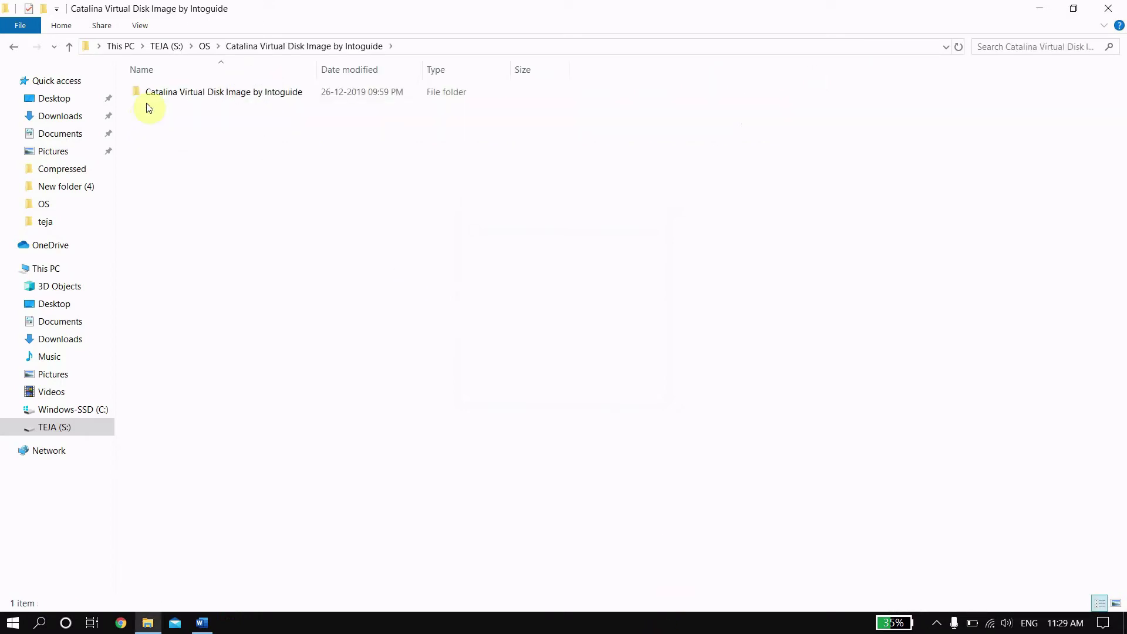
double_click(151, 95)
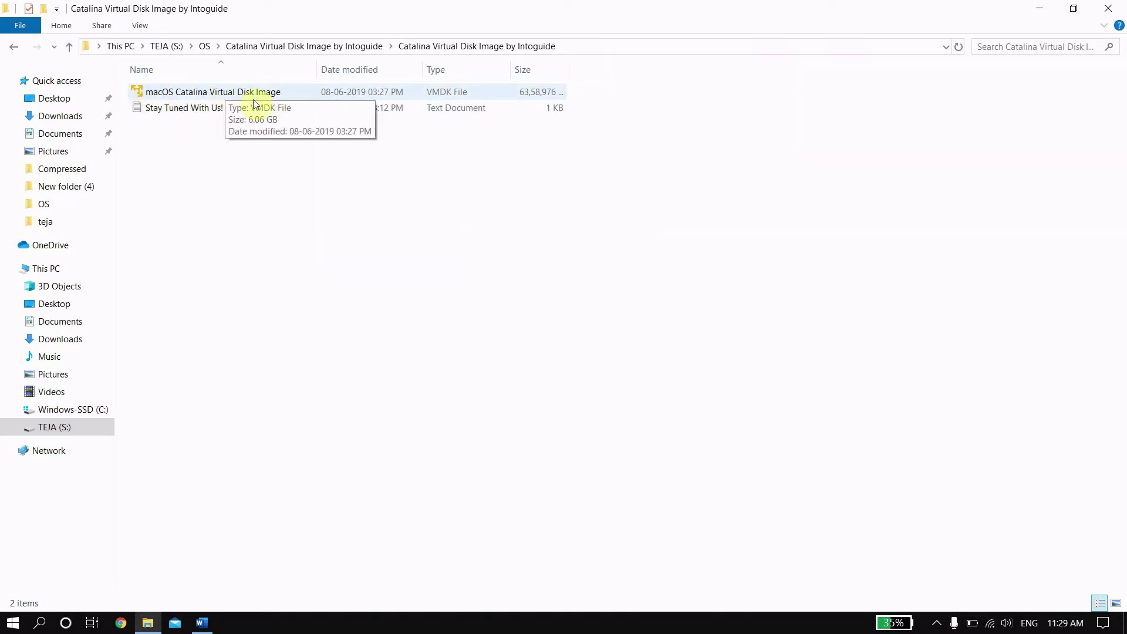
left_click(351, 92)
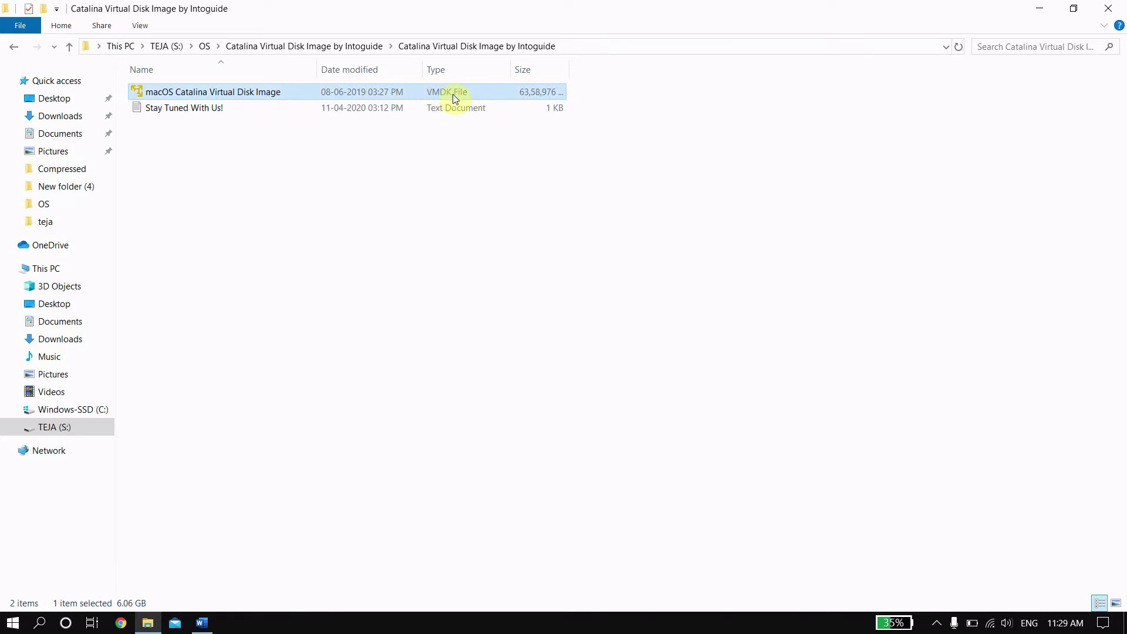
left_click(1108, 8)
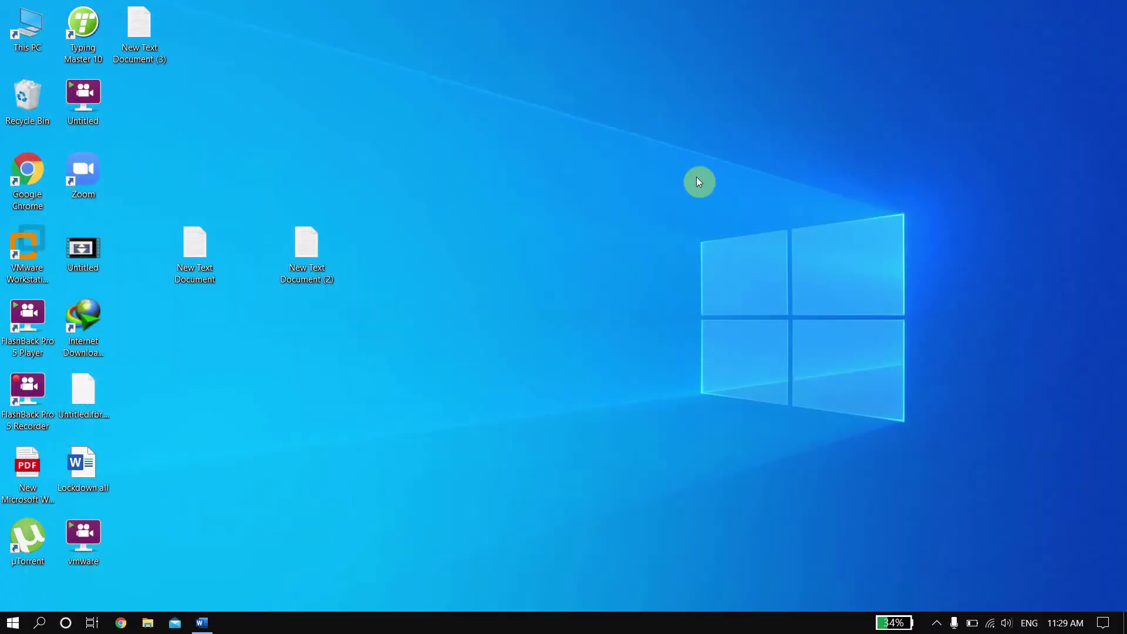
Step: Launch VMware Workstation and start a Typical new VM, installing the OS later
left_click(21, 242)
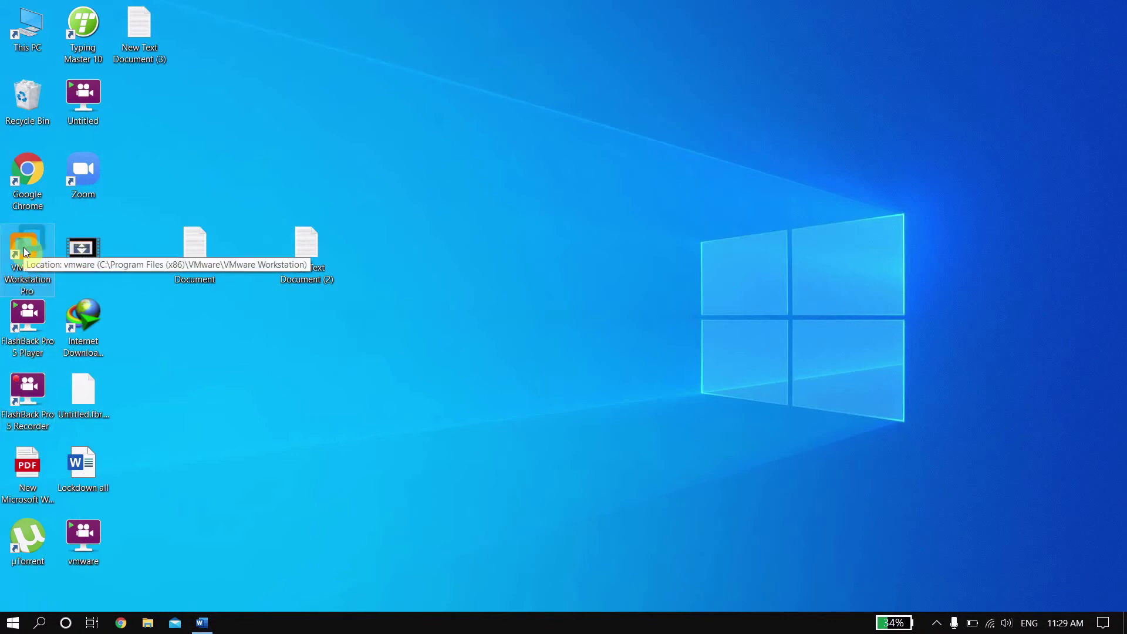
double_click(24, 248)
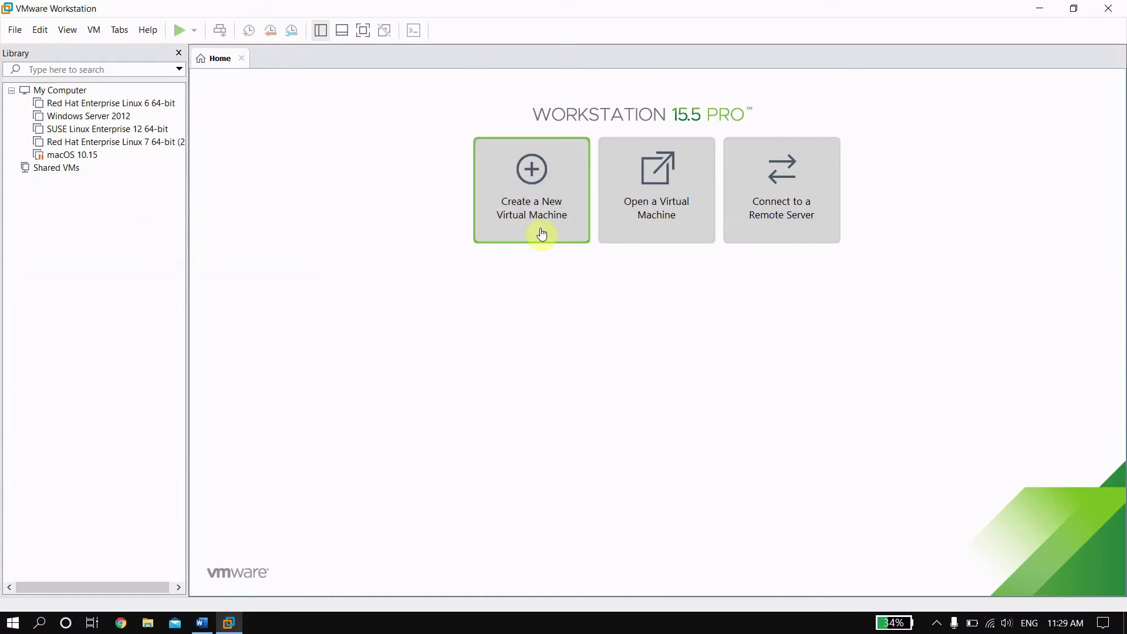
left_click(522, 216)
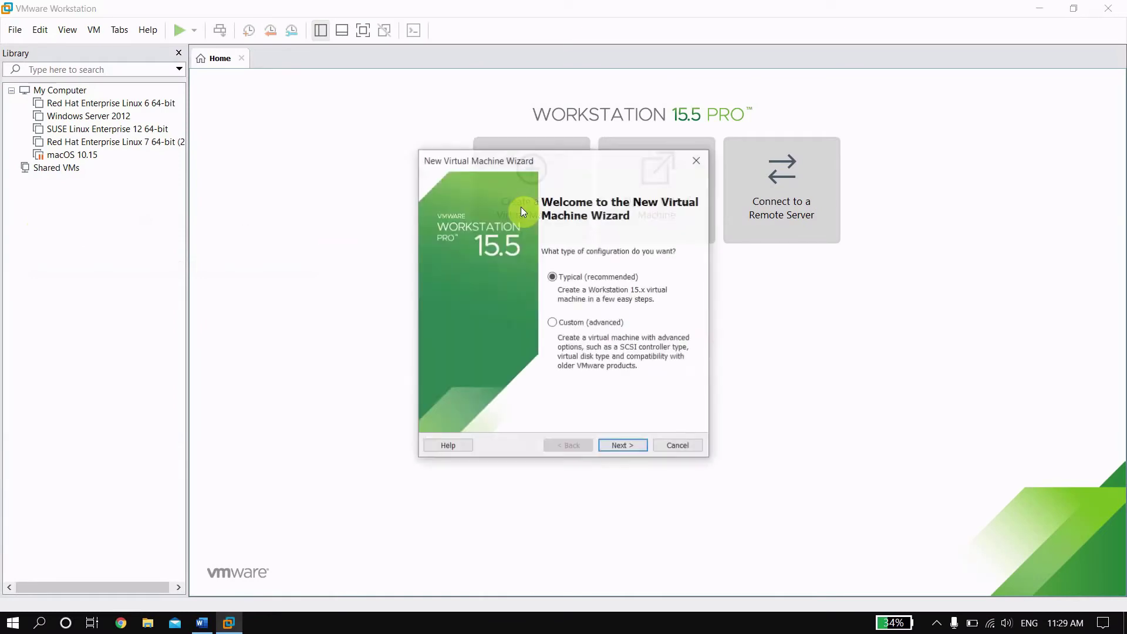
left_click(633, 447)
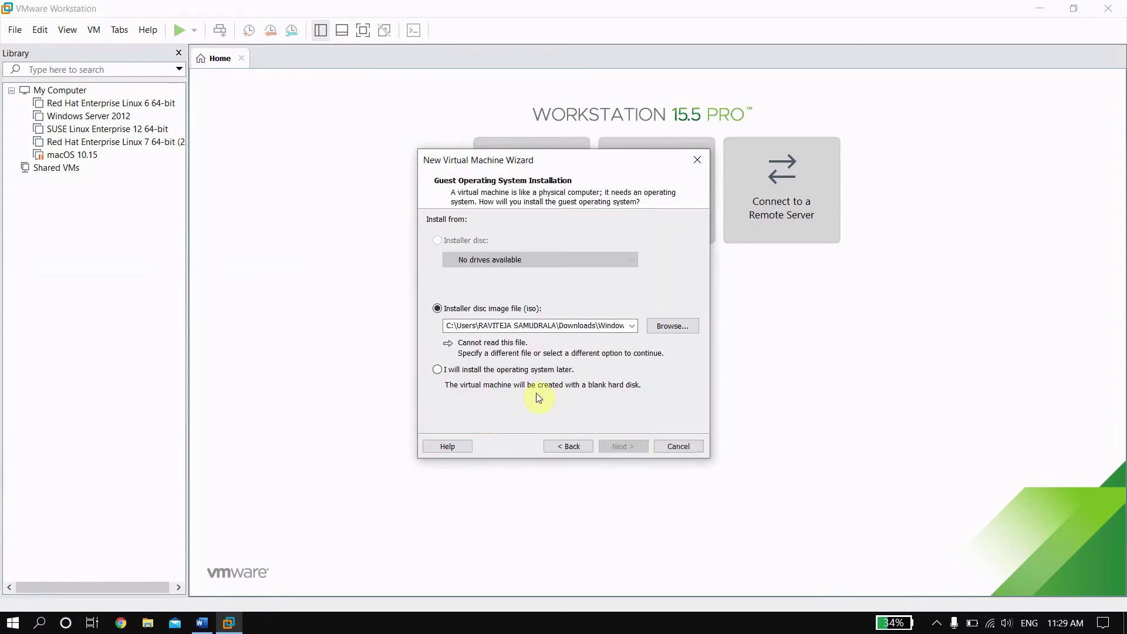
left_click(442, 371)
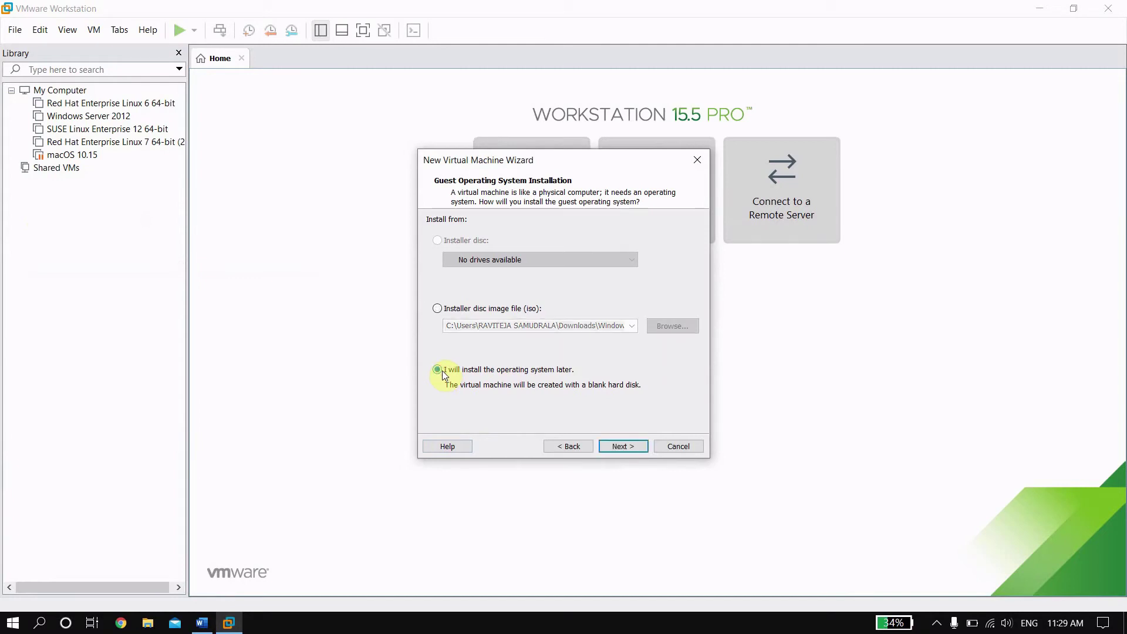
left_click(636, 445)
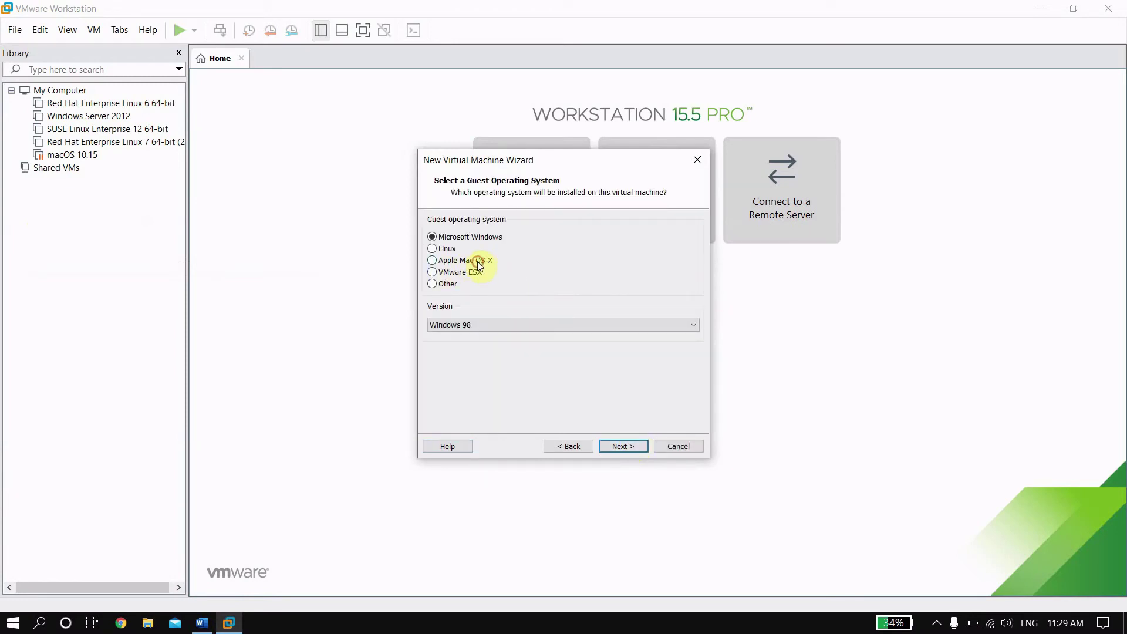
Step: Pick Apple Mac OS X 10.14 as guest, then back out and cancel the wizard
left_click(478, 265)
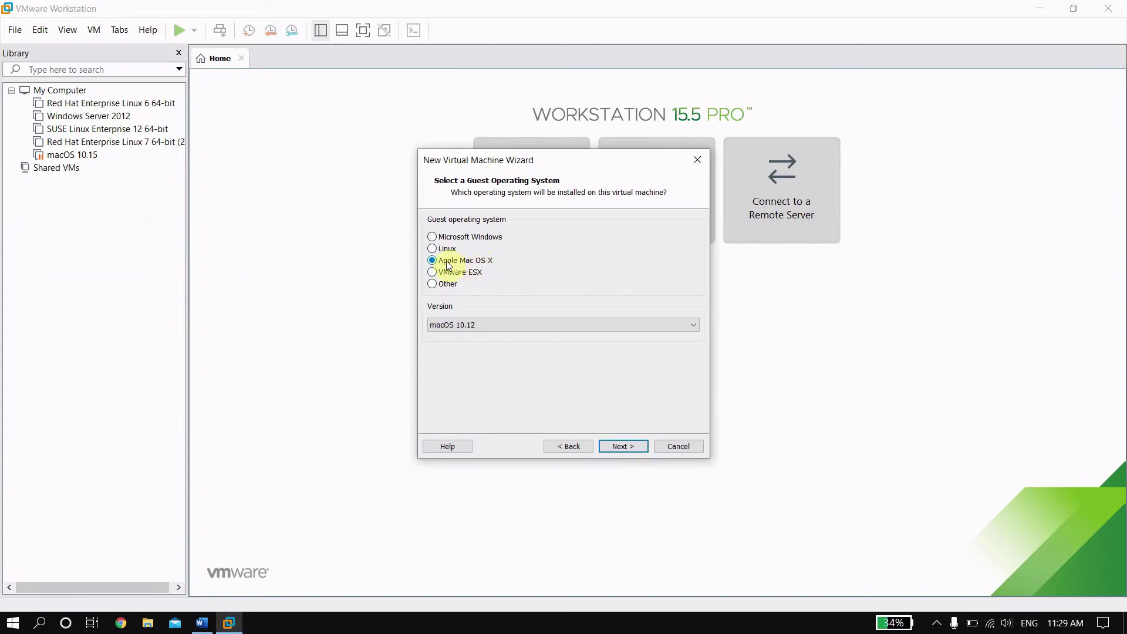
left_click(506, 323)
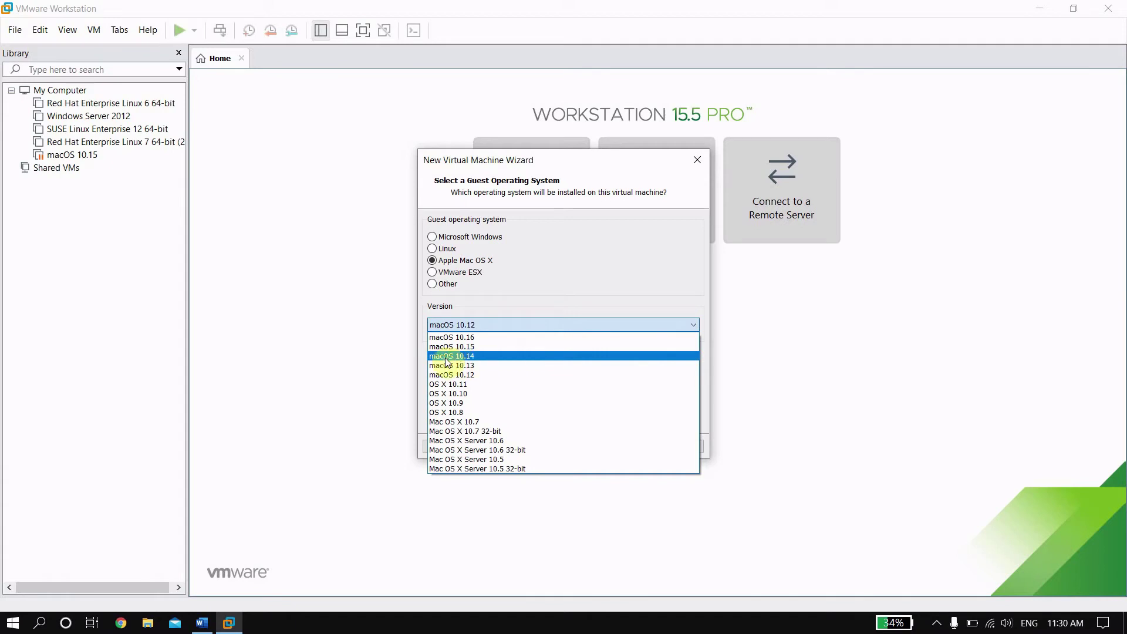
left_click(487, 358)
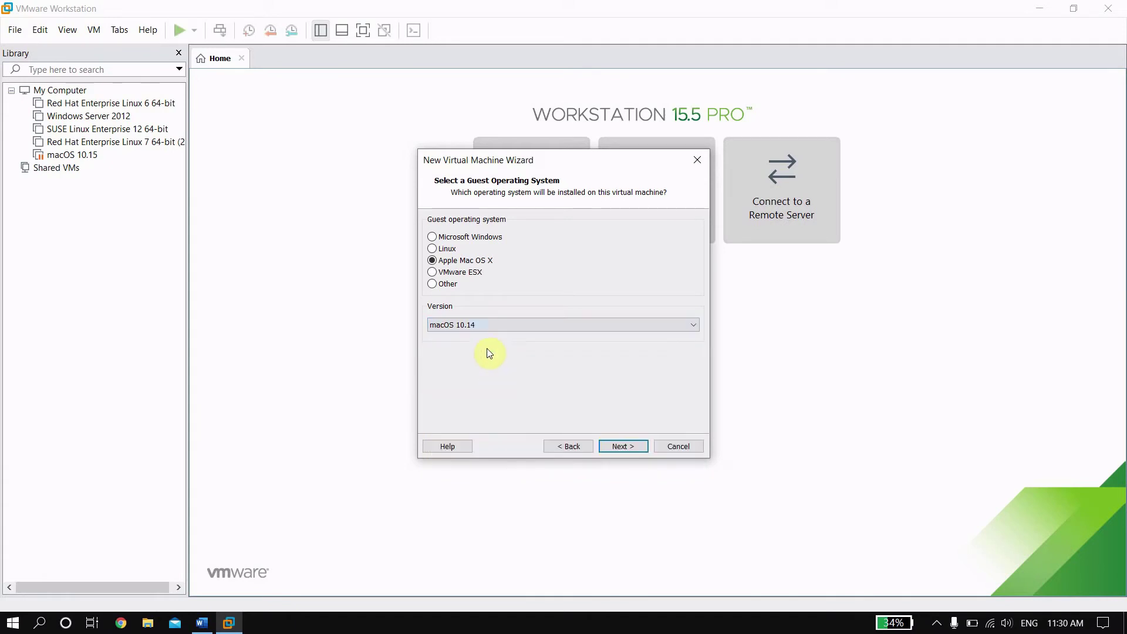
left_click(622, 446)
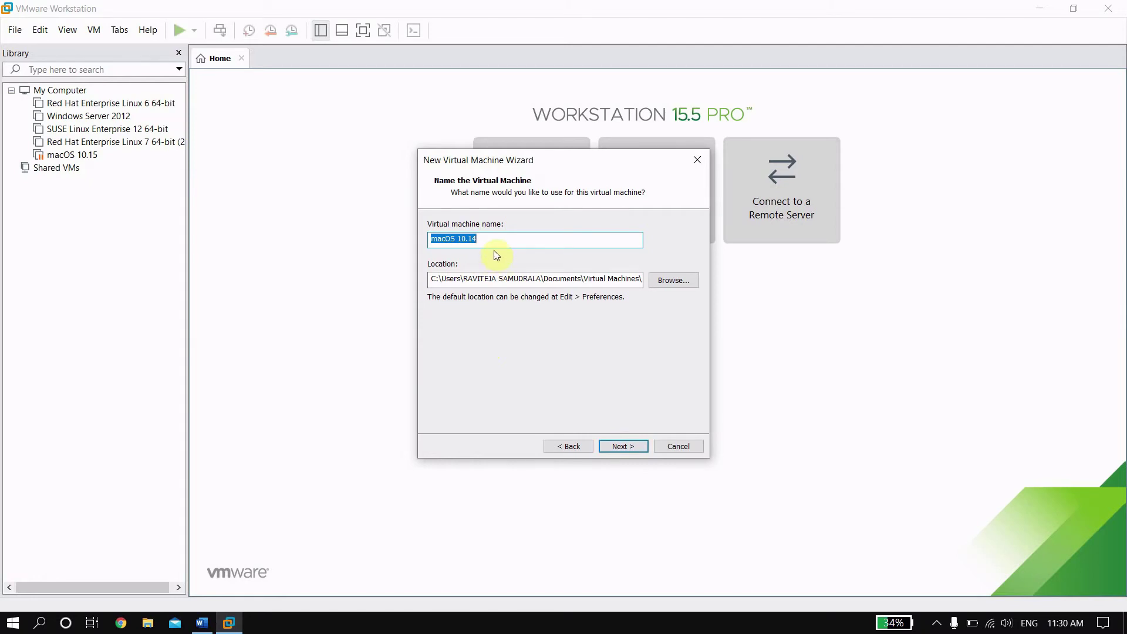
left_click(570, 446)
left_click(575, 445)
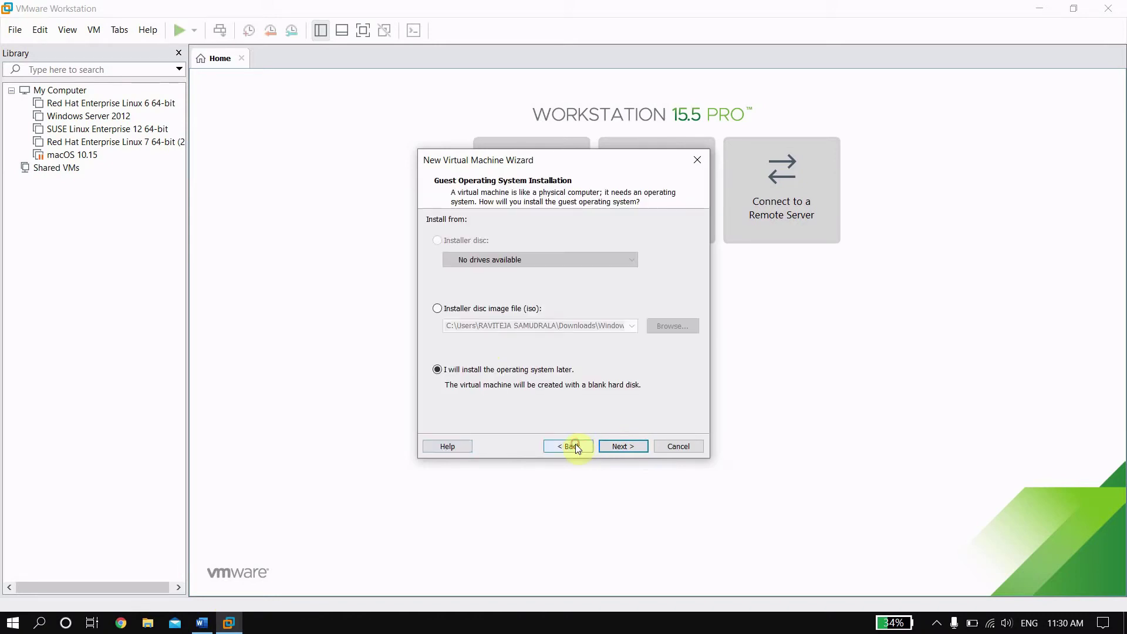
left_click(696, 444)
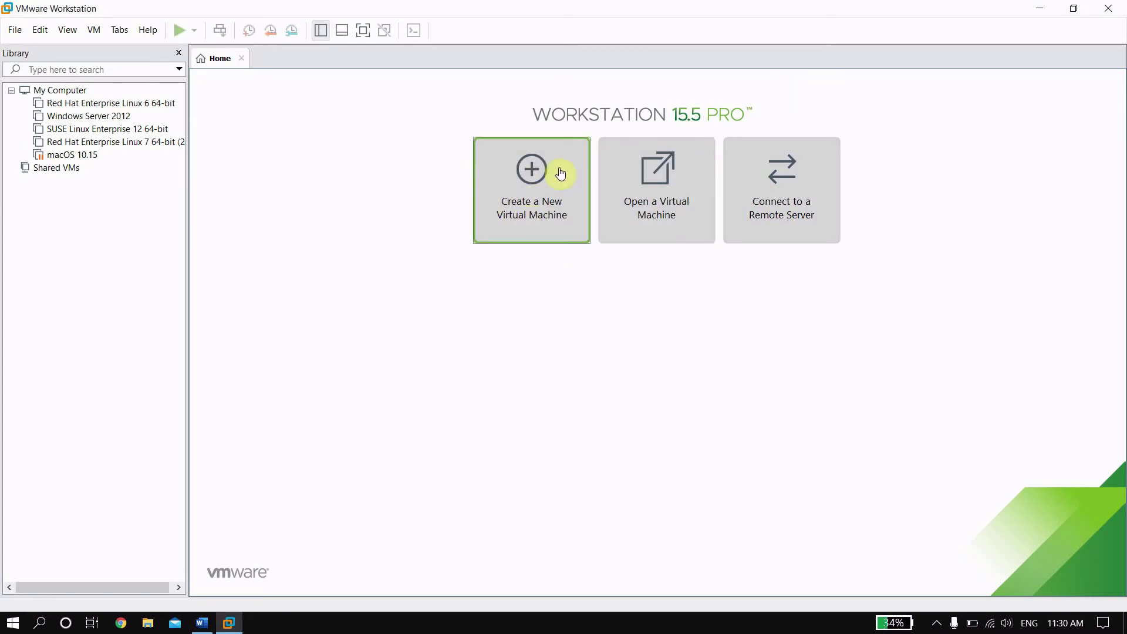
Step: Restart the New Virtual Machine wizard with Typical setup and install the OS later
left_click(528, 212)
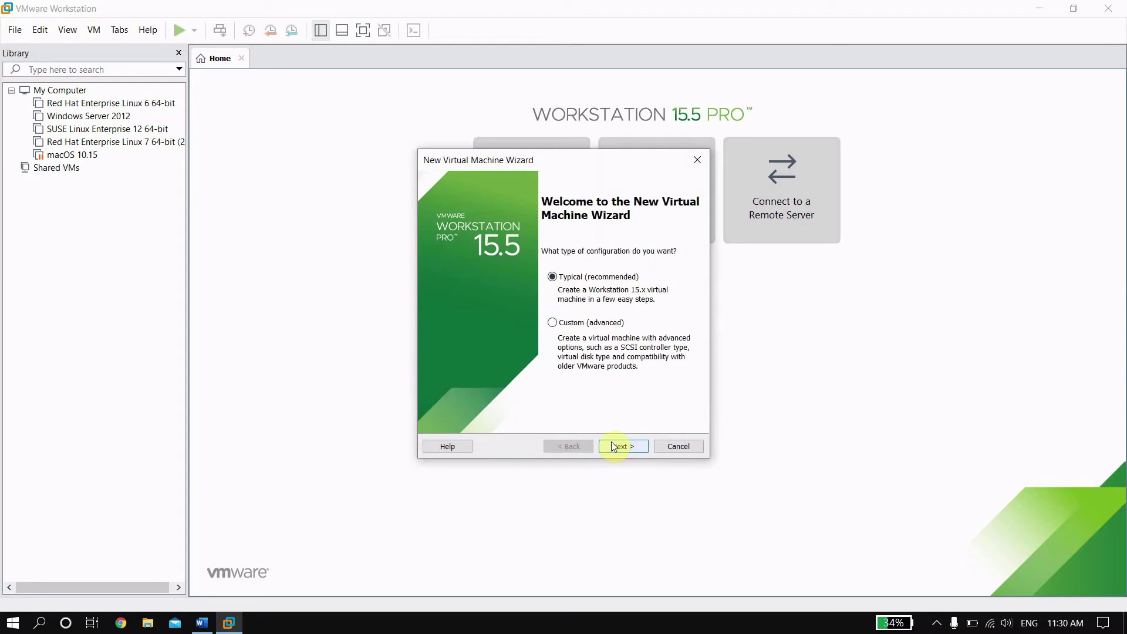
left_click(675, 446)
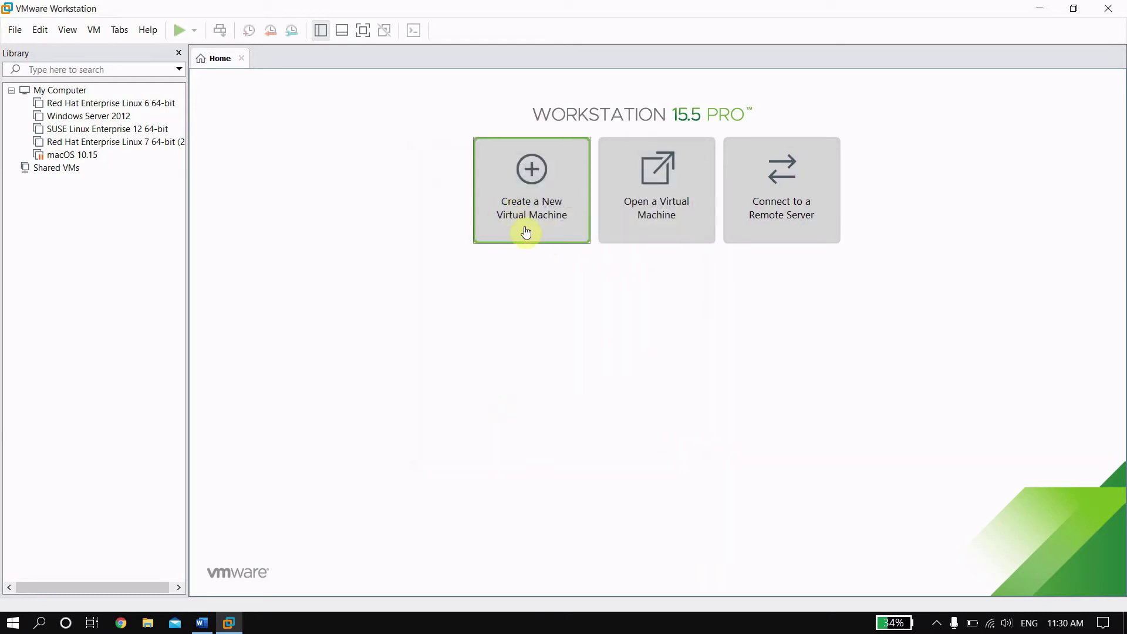
left_click(515, 210)
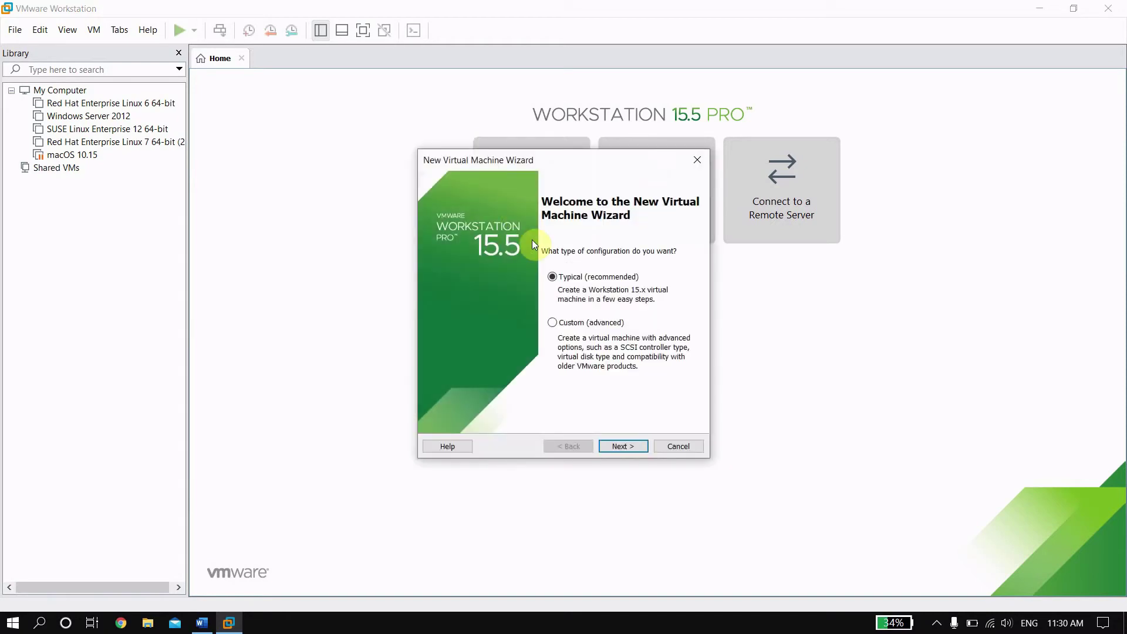
left_click(629, 445)
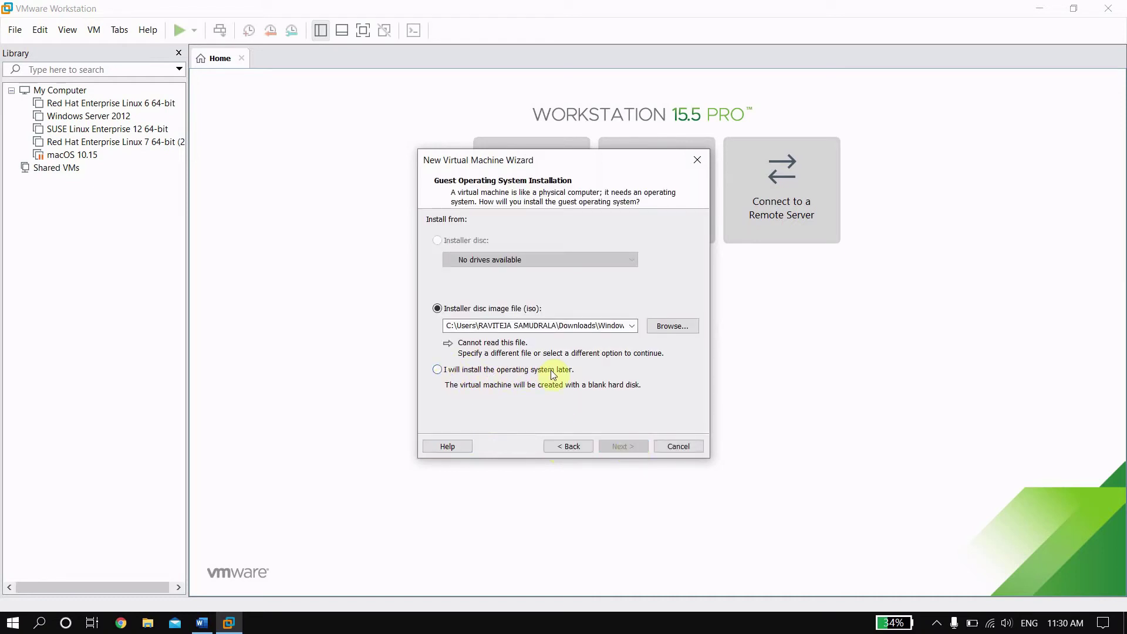
left_click(440, 370)
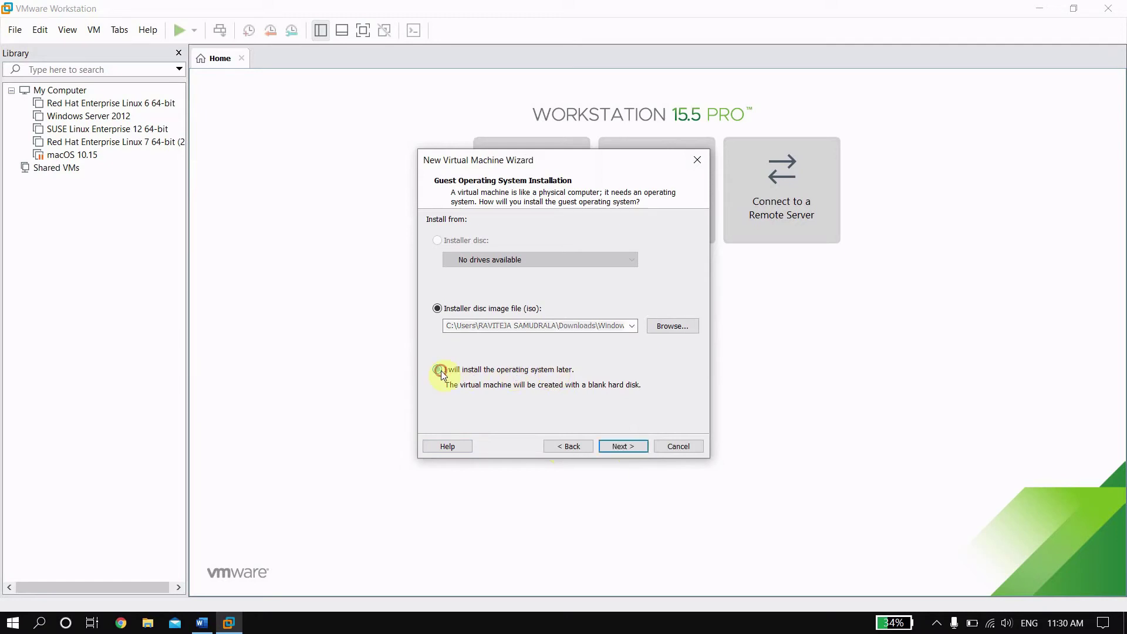
left_click(621, 447)
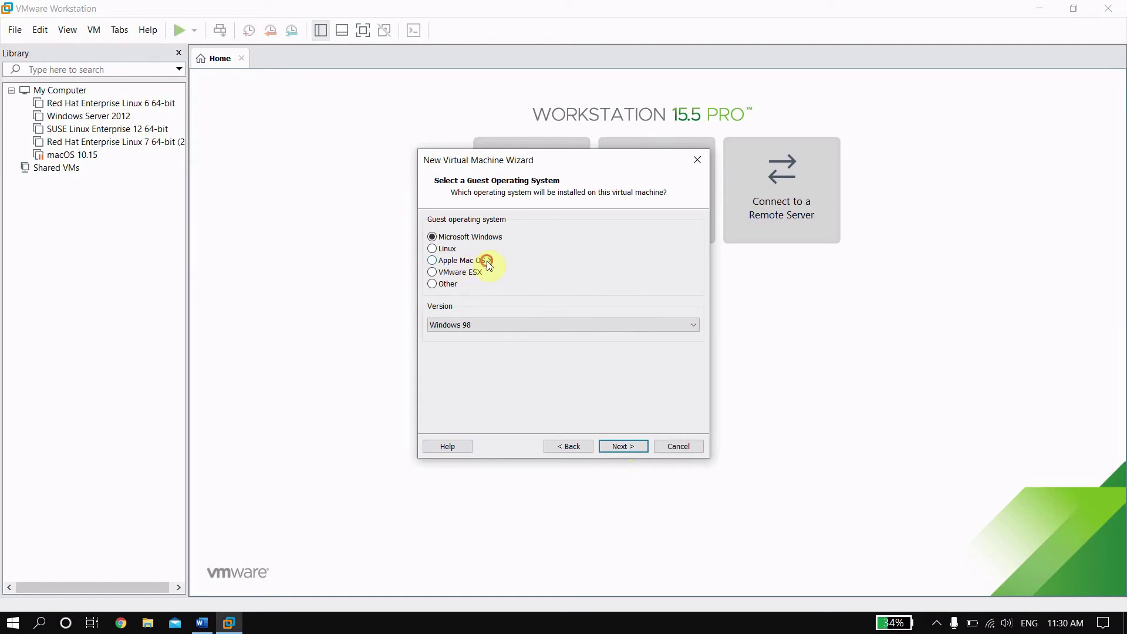
Step: Choose Apple Mac OS X, version macOS 10.15, as the guest operating system
left_click(441, 265)
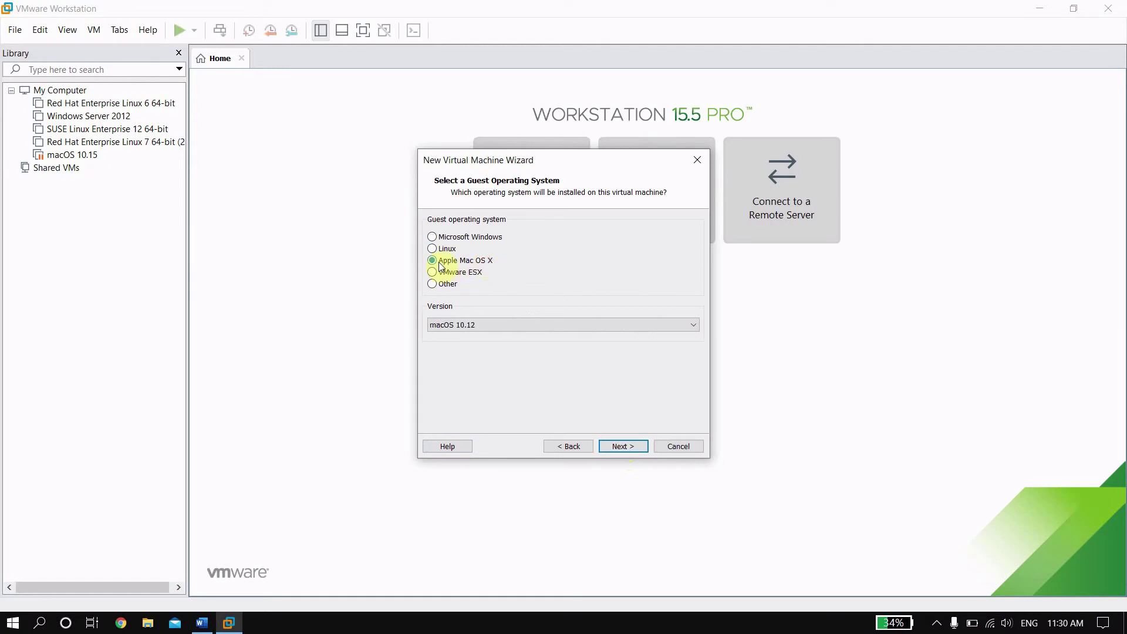
left_click(510, 319)
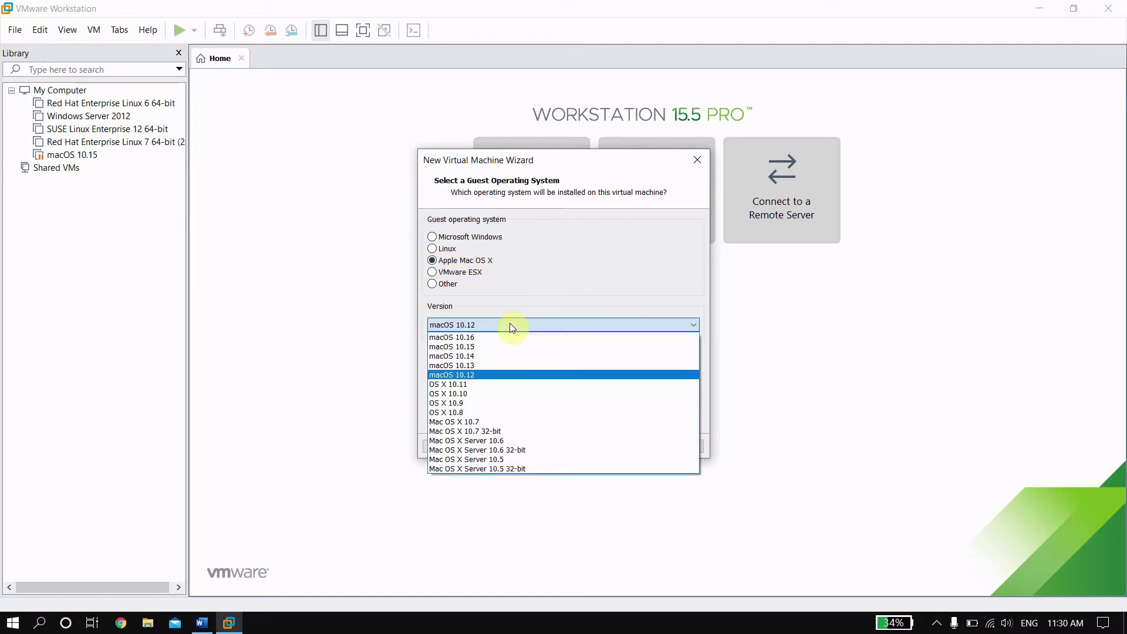
left_click(477, 350)
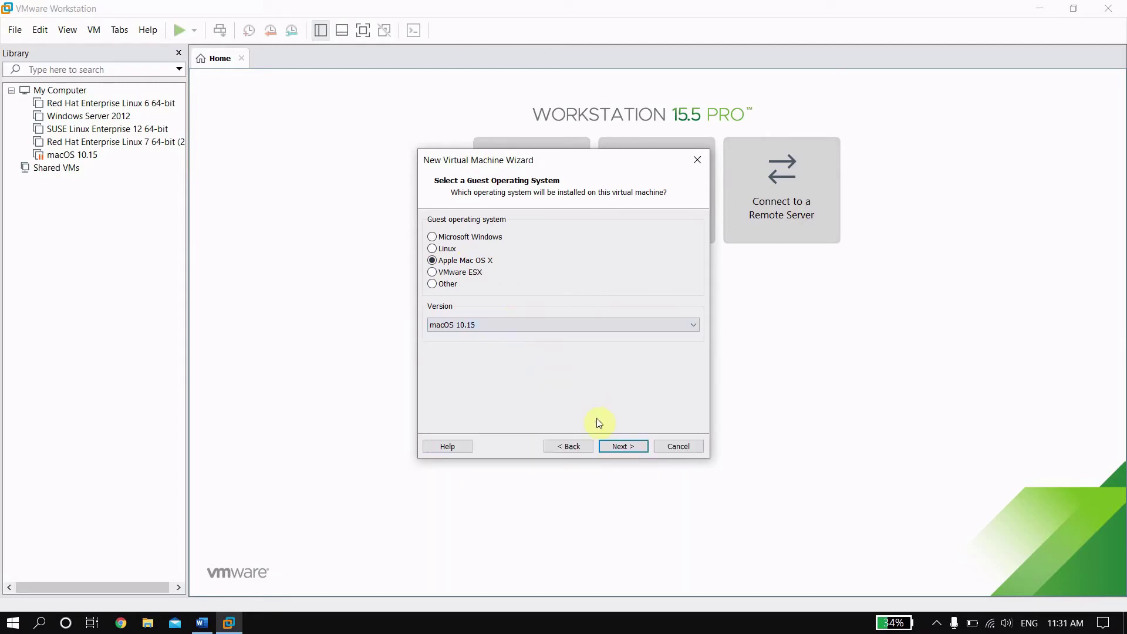
left_click(622, 446)
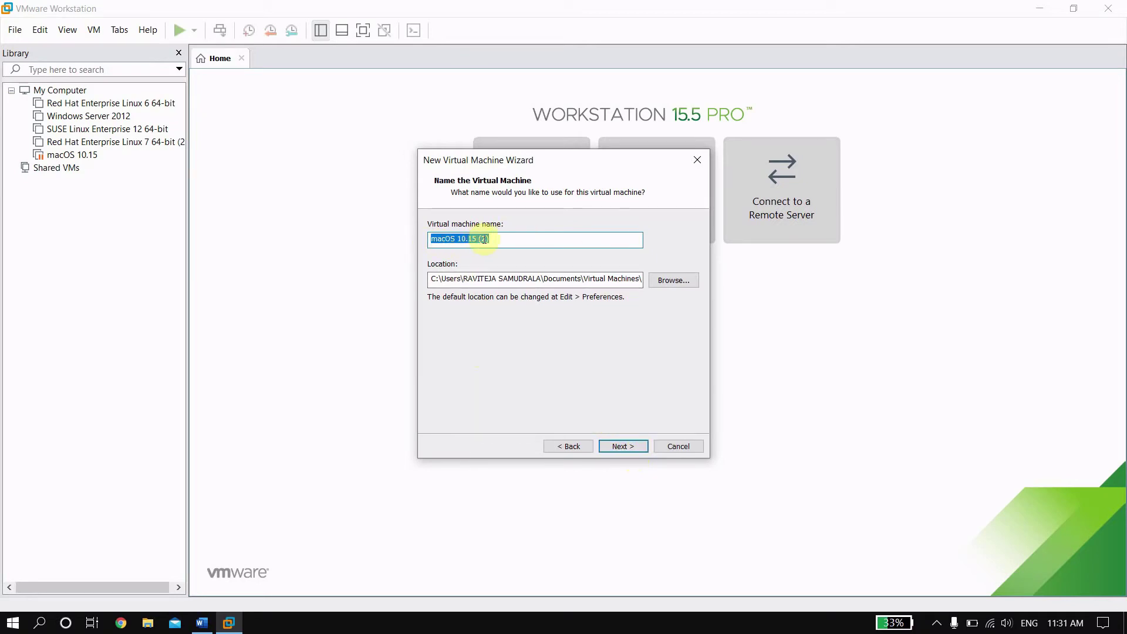
Step: Keep the name macOS 10.15 (2) and give it a 50 GB single-file disk
left_click(619, 445)
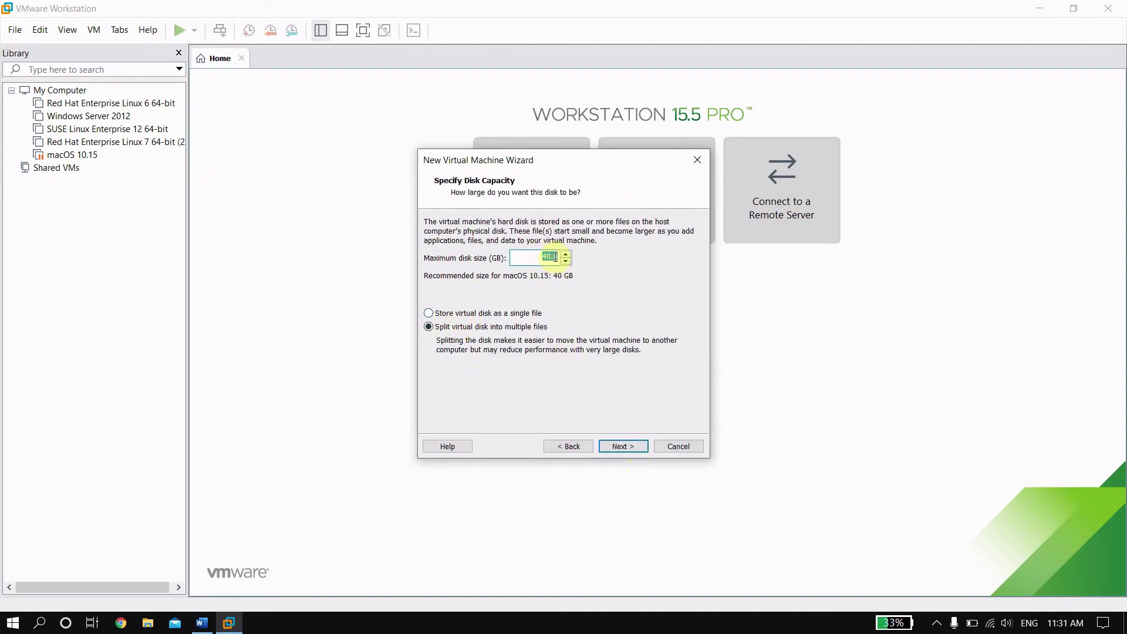
left_click(552, 257)
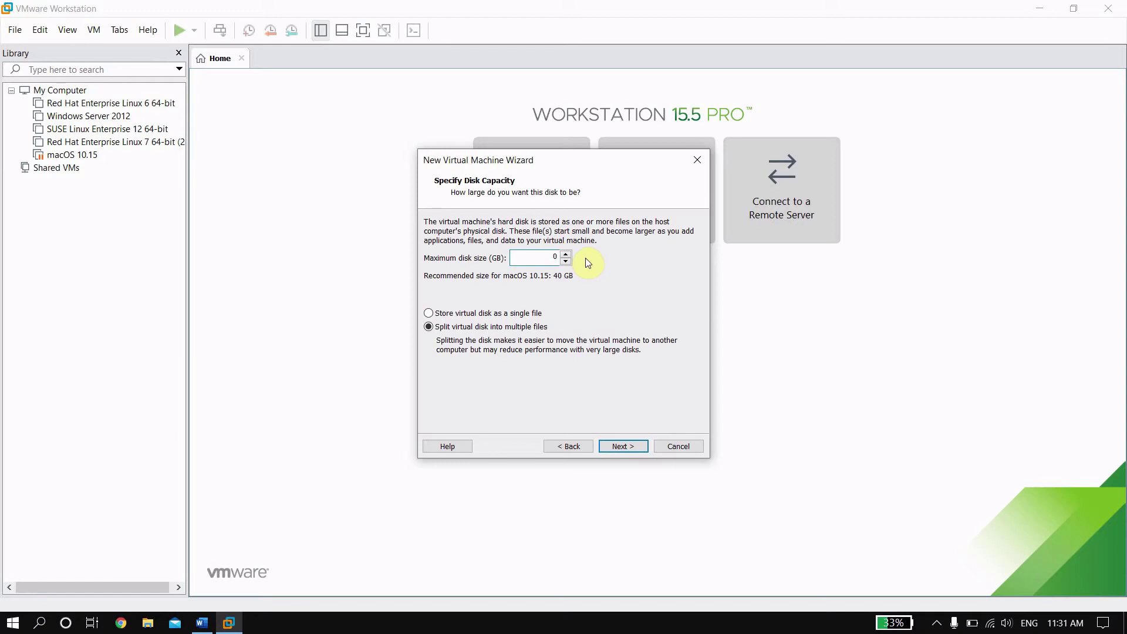
type("50")
left_click(520, 314)
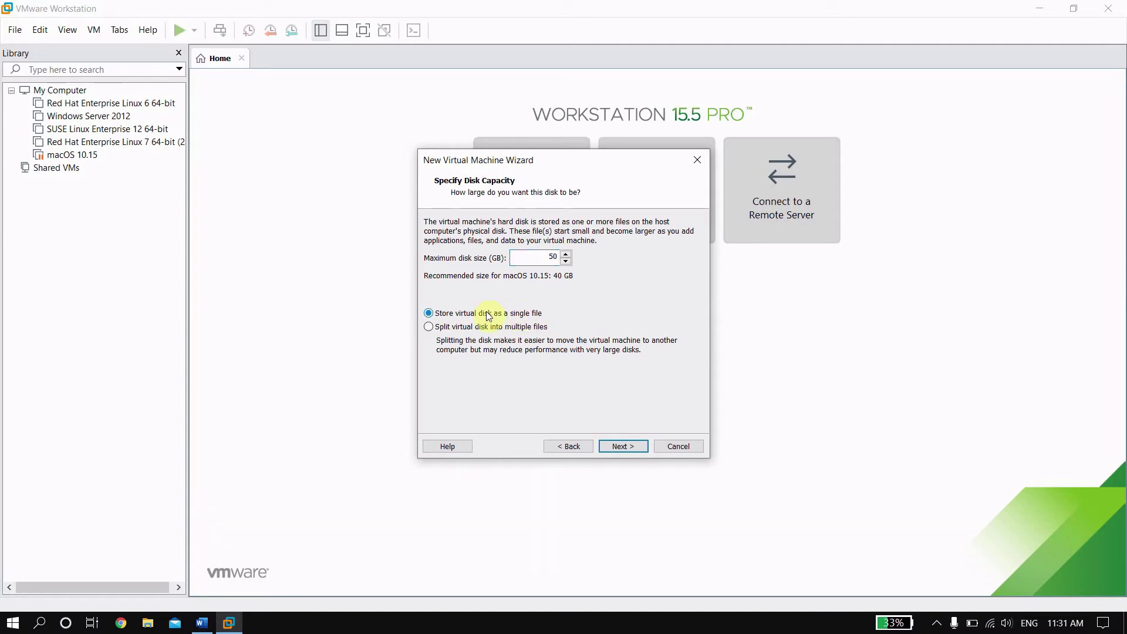
left_click(623, 446)
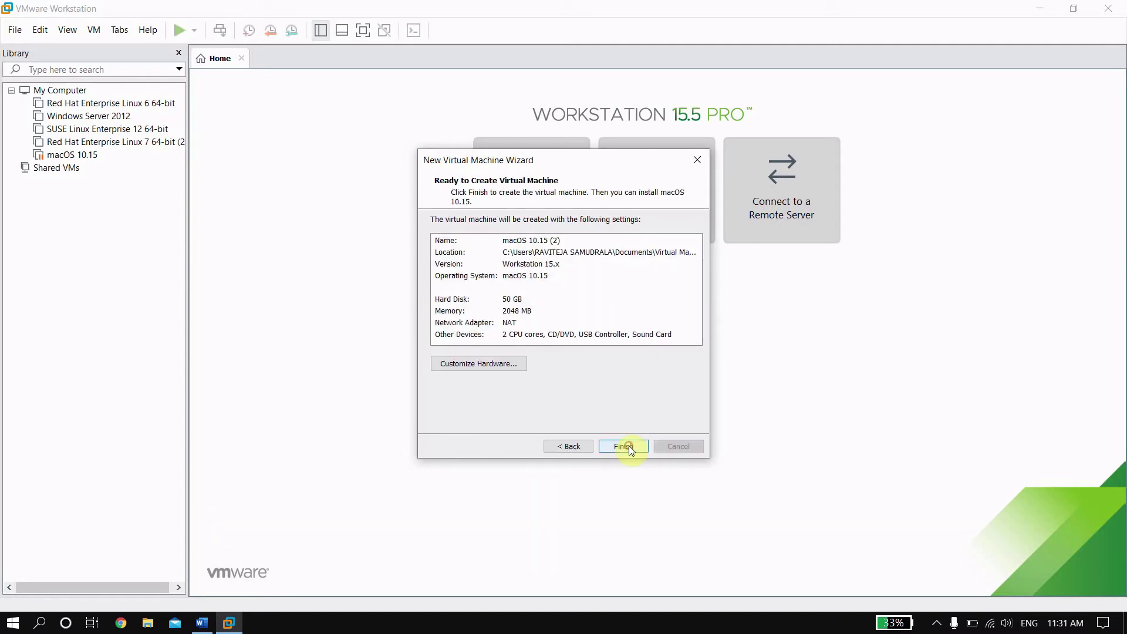
Step: Raise the memory to 3328 MB under Customize Hardware and finish creating the VM
left_click(502, 366)
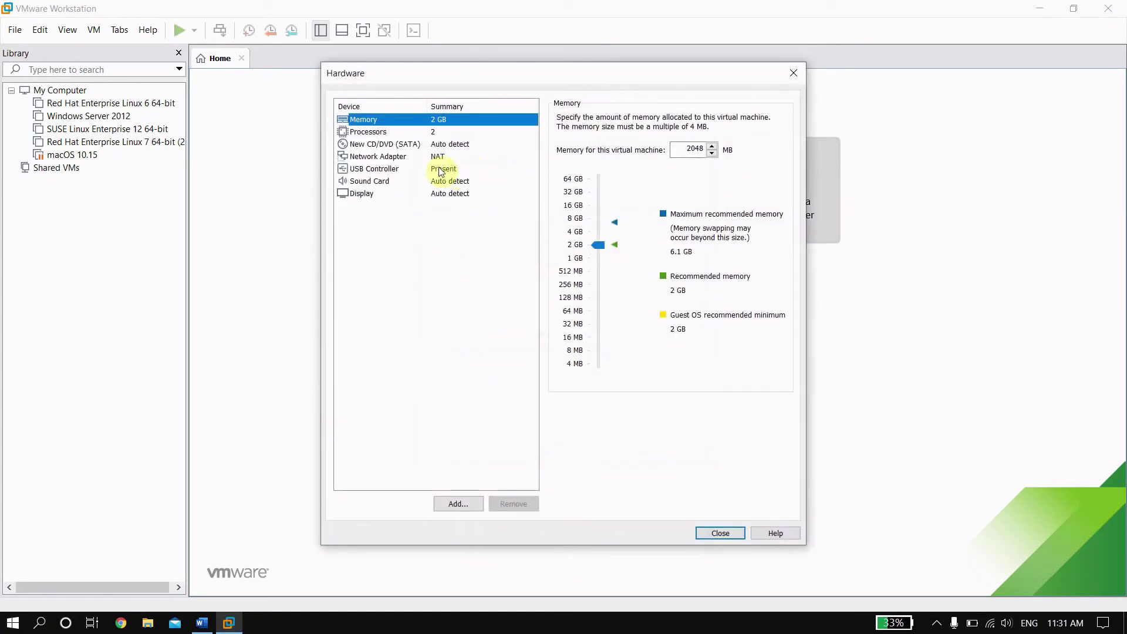
left_click(597, 244)
left_click_drag(598, 243, 598, 234)
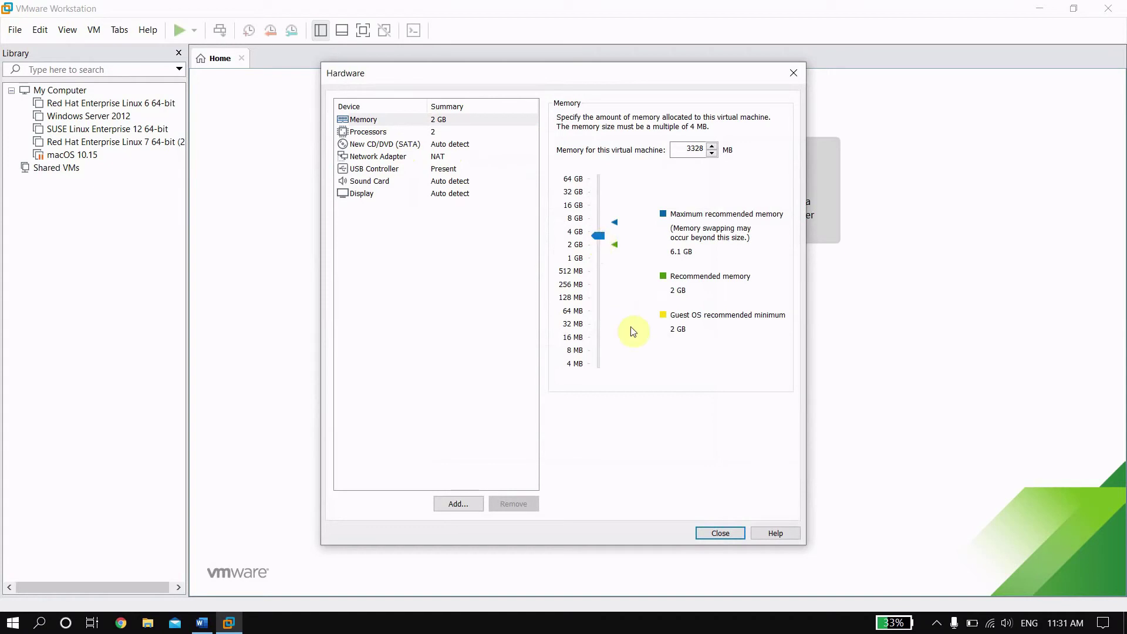
left_click(727, 532)
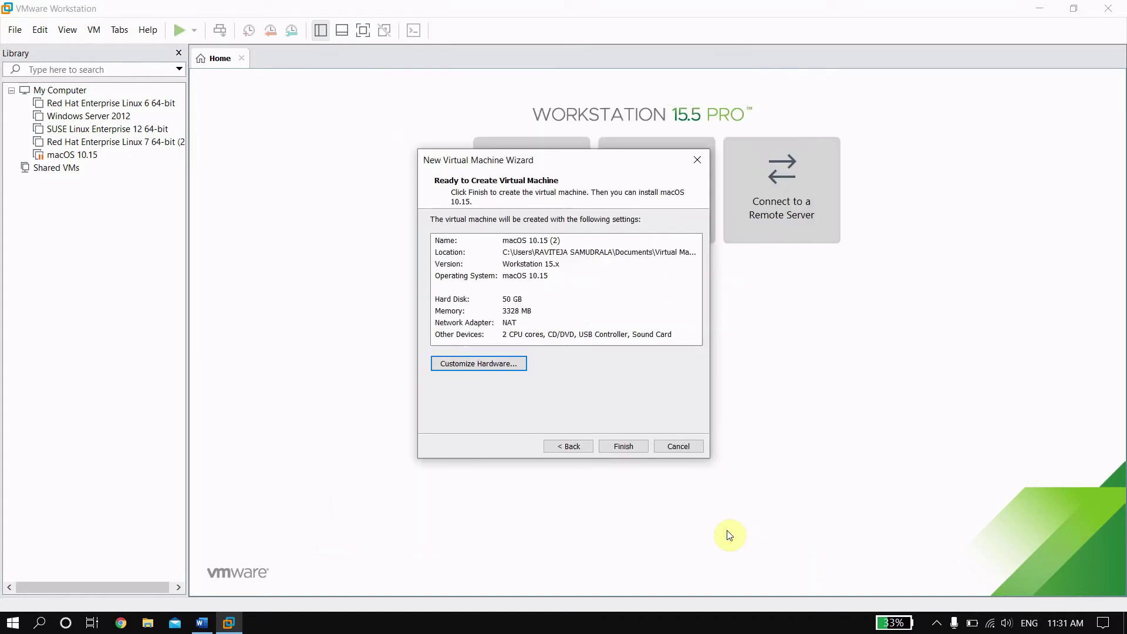
left_click(628, 446)
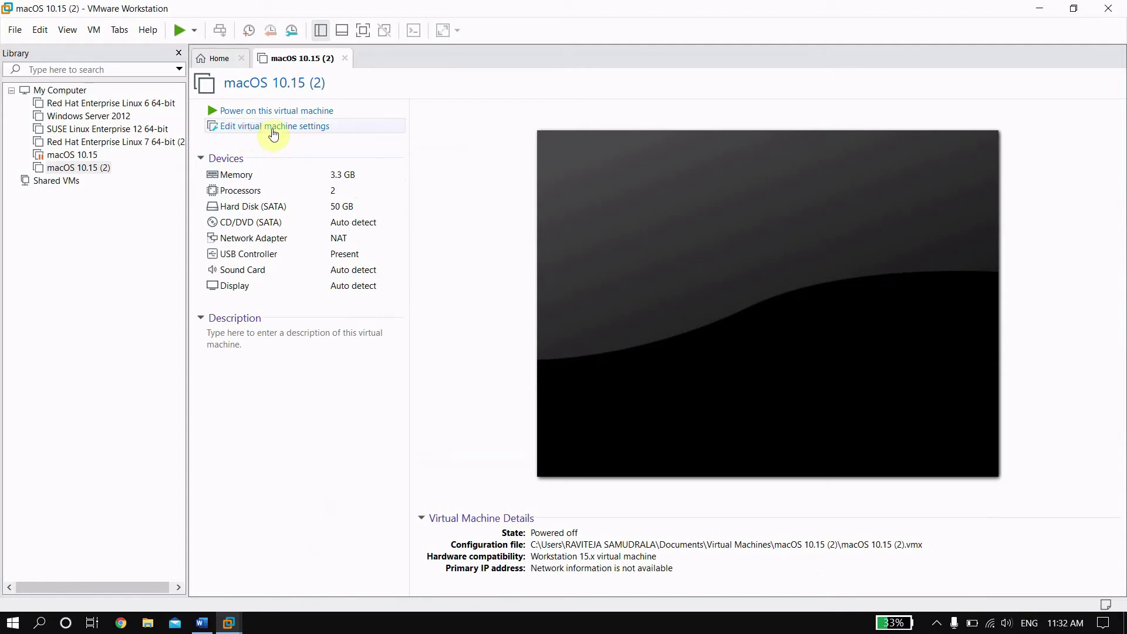
Step: Remove the 50 GB Hard Disk (SATA) from the VM settings and begin adding hardware
left_click(273, 134)
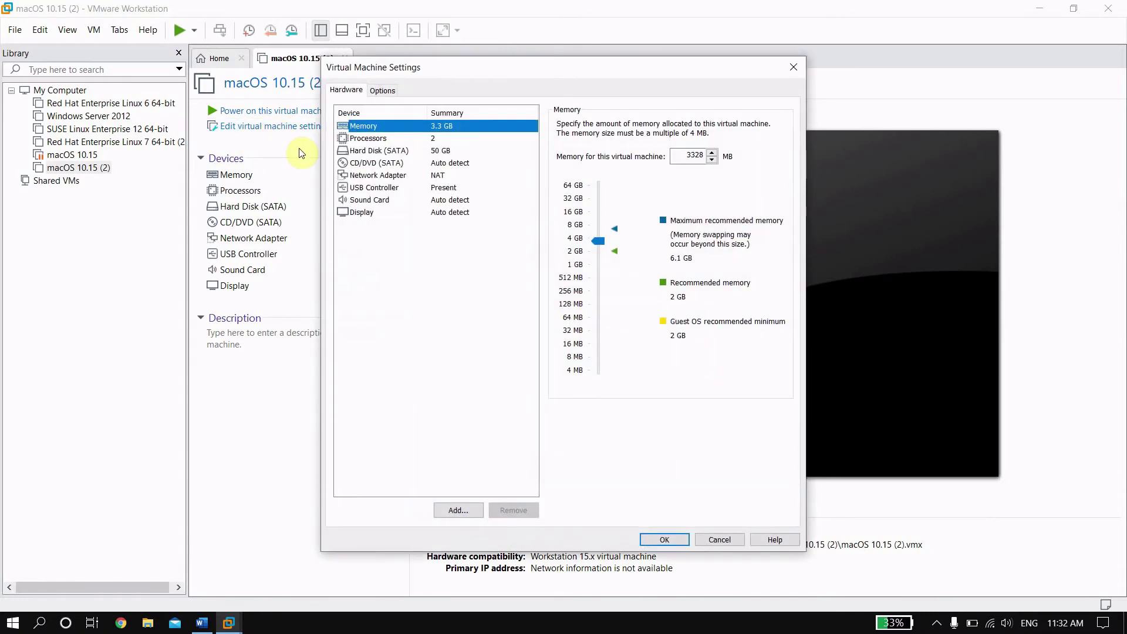
left_click(369, 154)
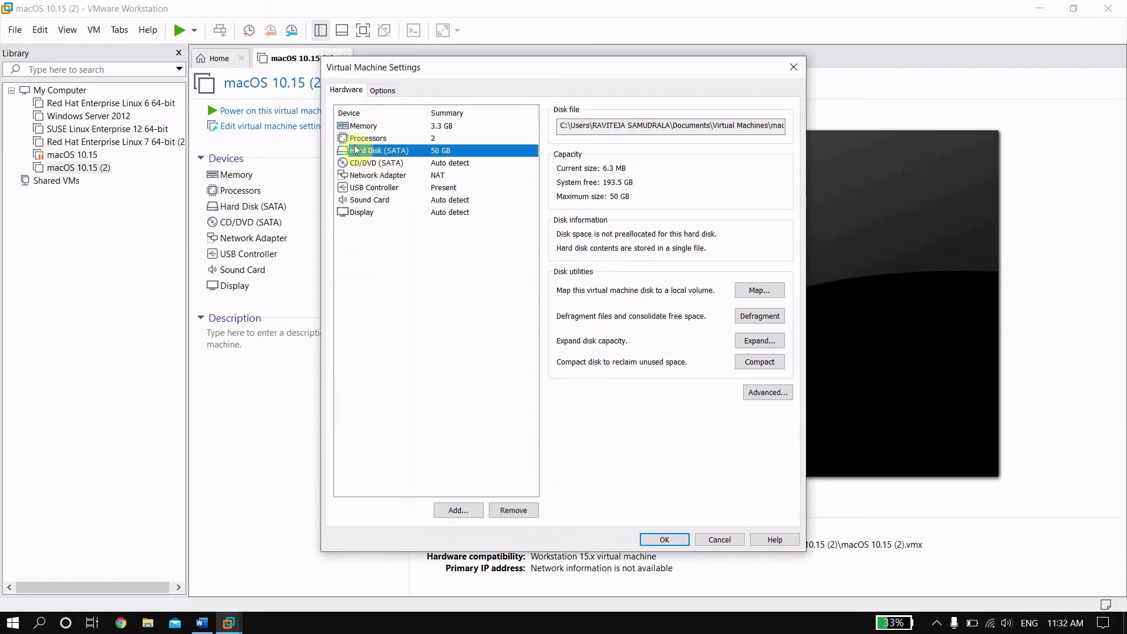
left_click(513, 510)
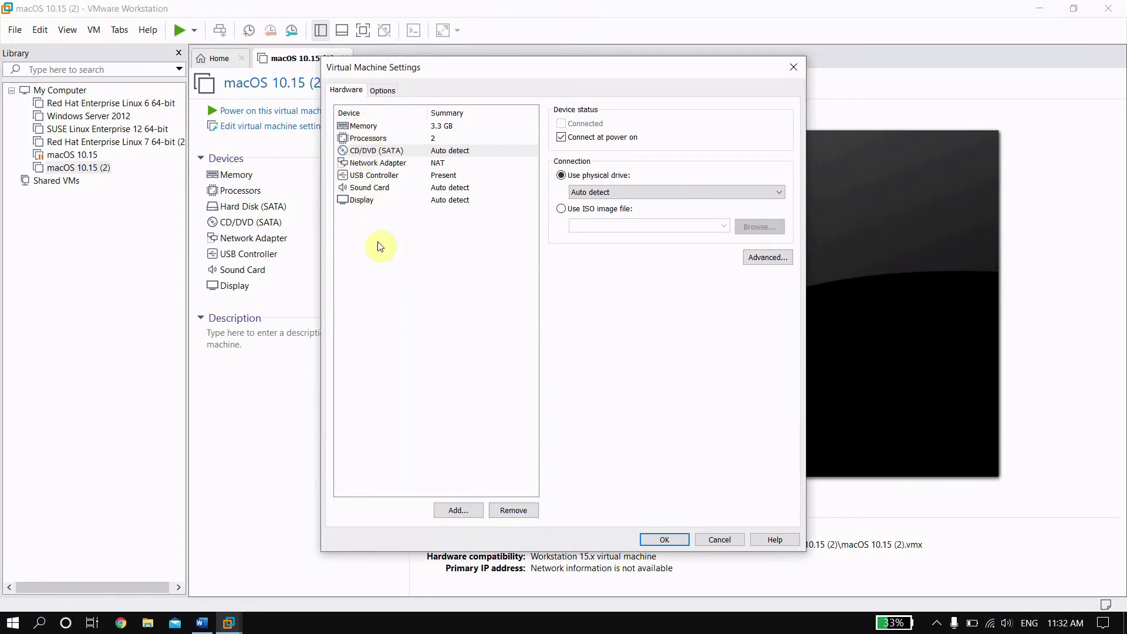
left_click(457, 511)
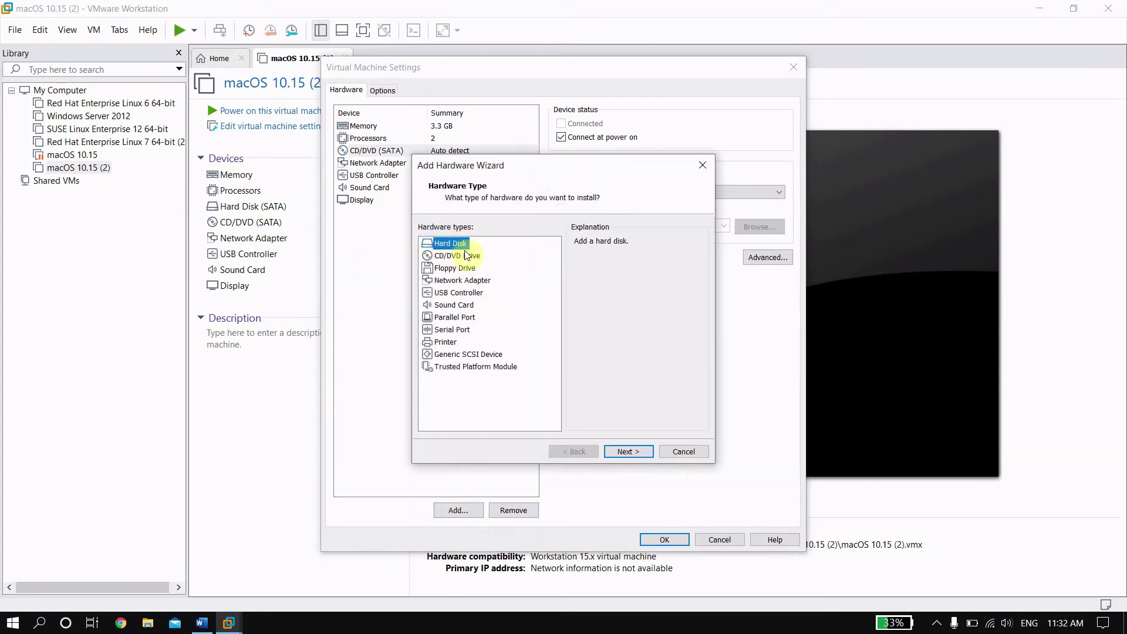
Step: Add a SATA hard disk set to use an existing virtual disk
left_click(628, 451)
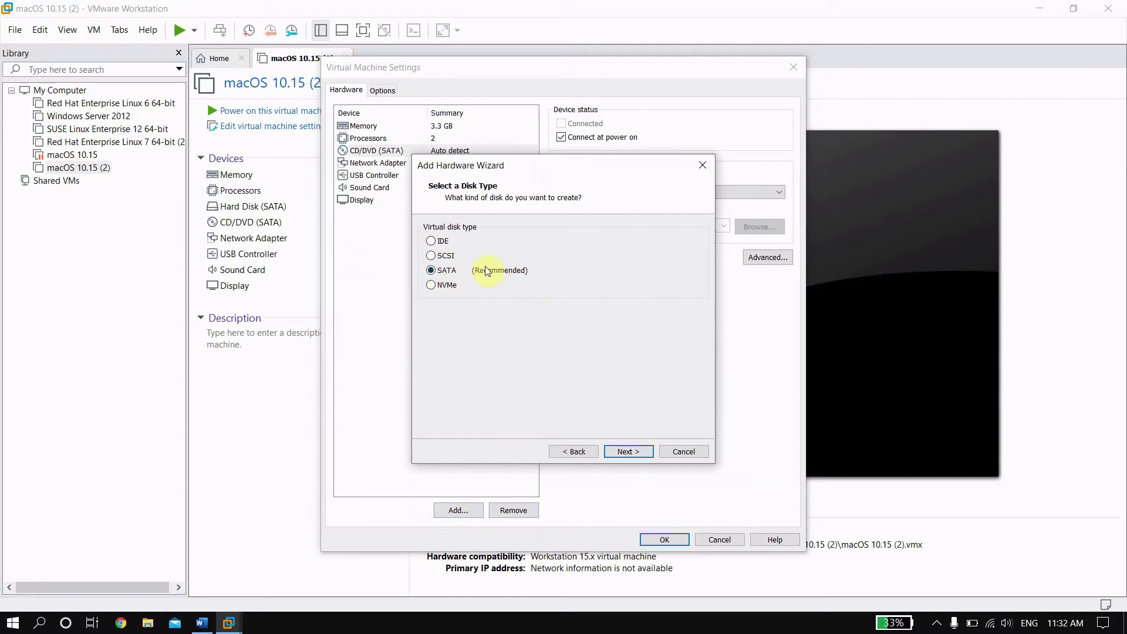
left_click(623, 451)
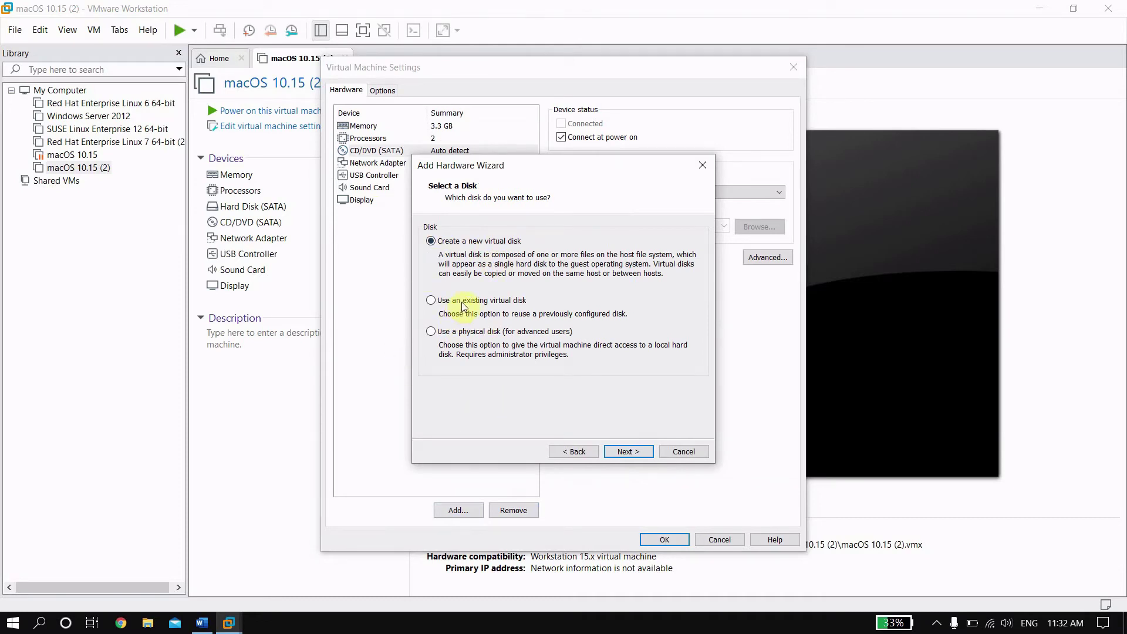
left_click(515, 301)
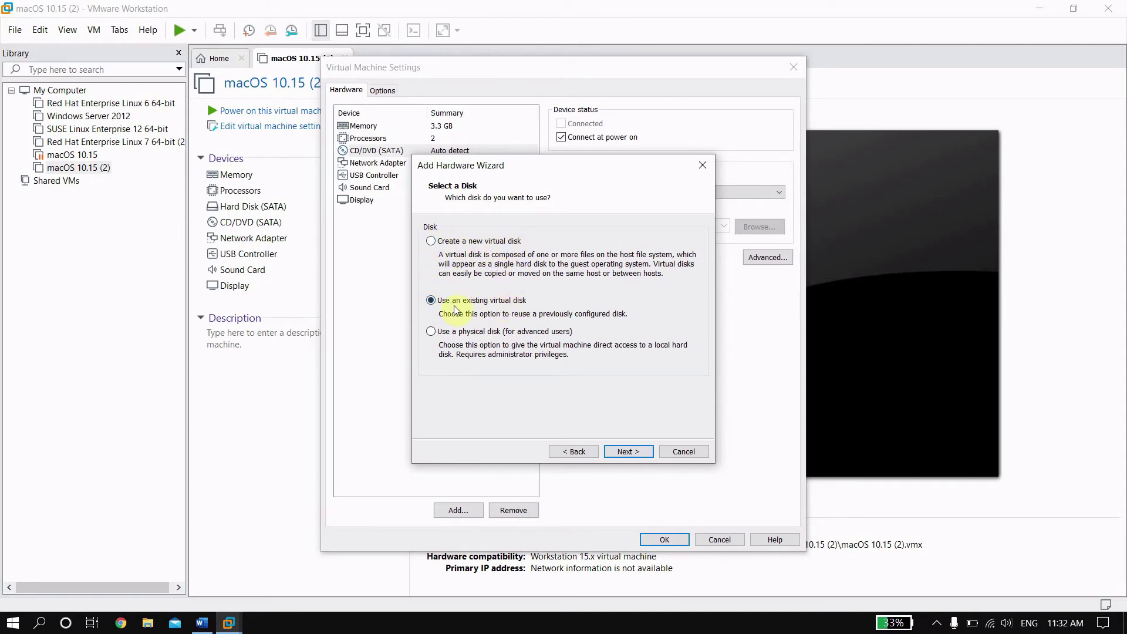
left_click(624, 452)
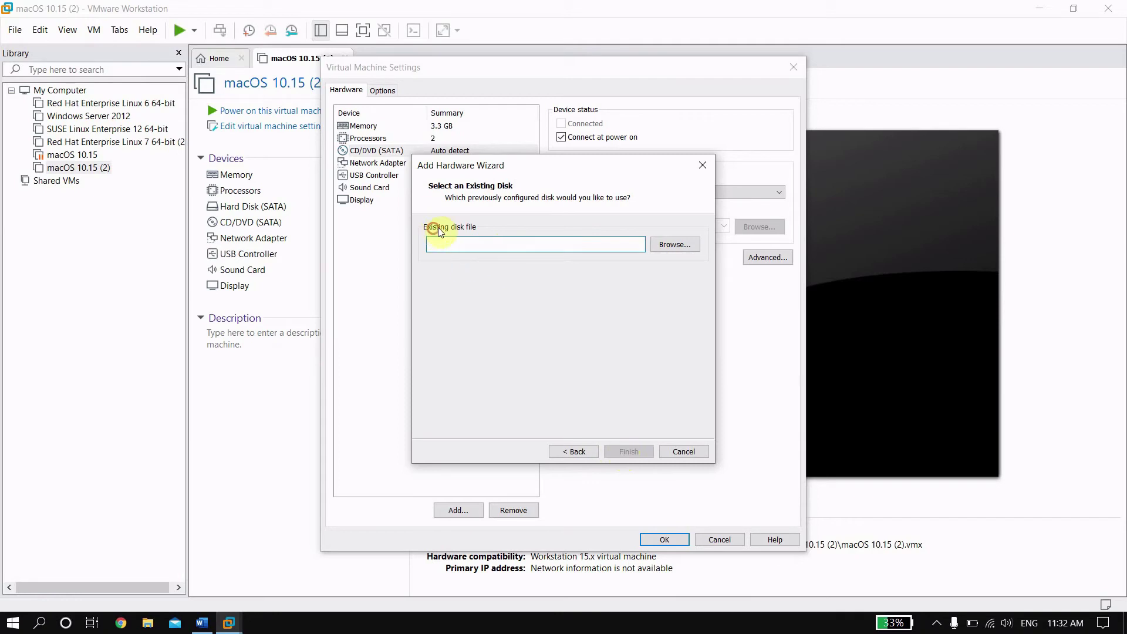
Step: Make a first attempt at browsing drive TEJA (S:), then close the file browser
left_click(662, 244)
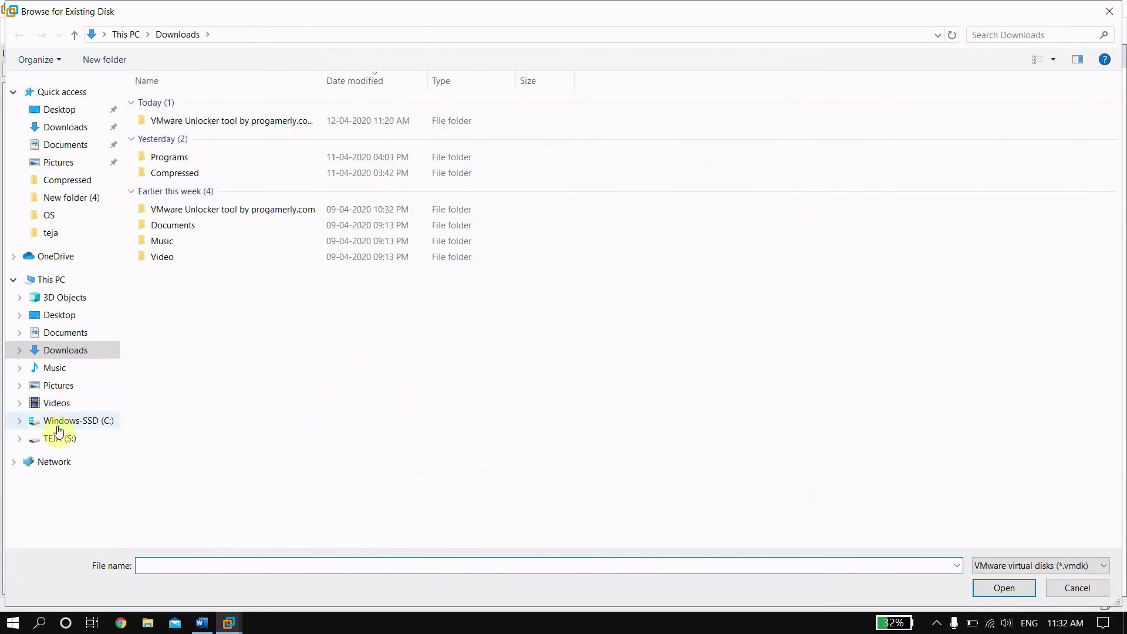
left_click(65, 440)
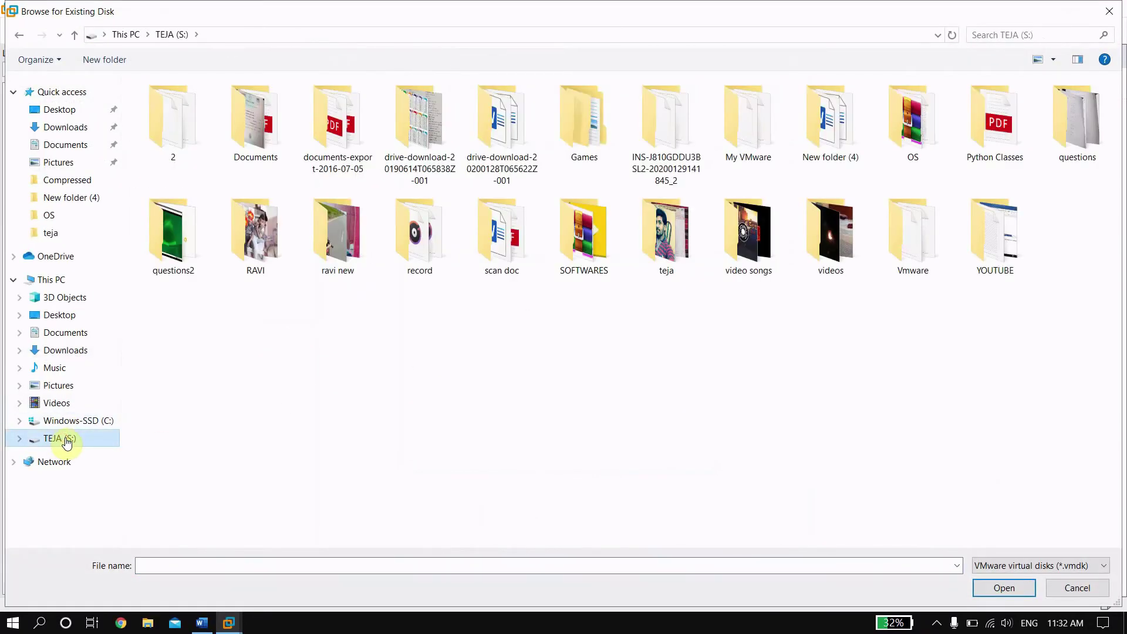
left_click(54, 129)
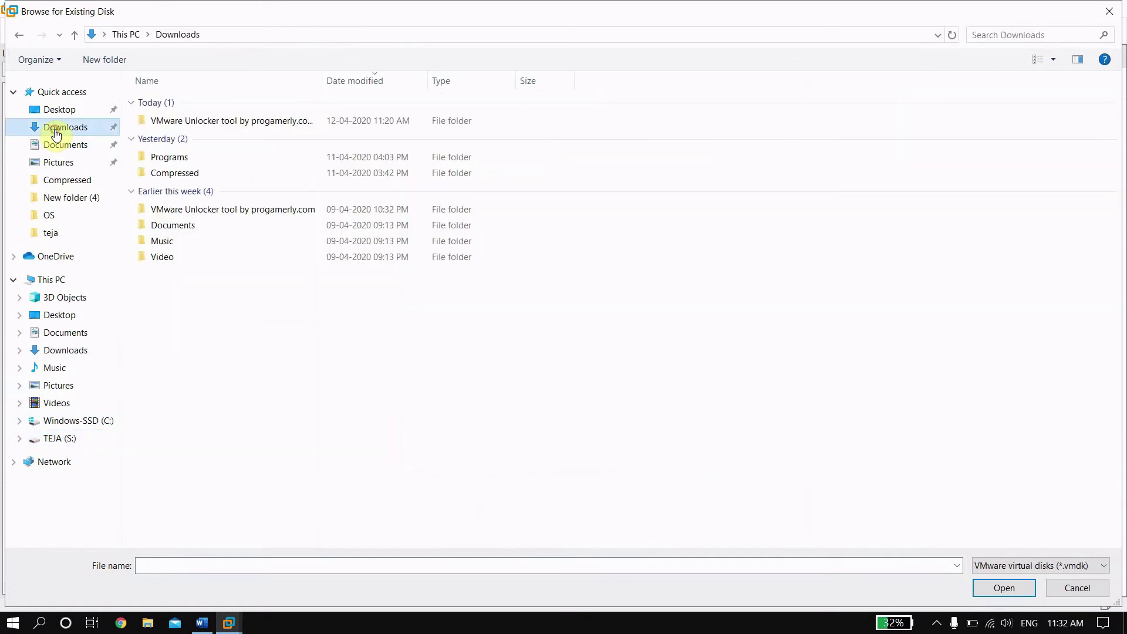
left_click(1060, 588)
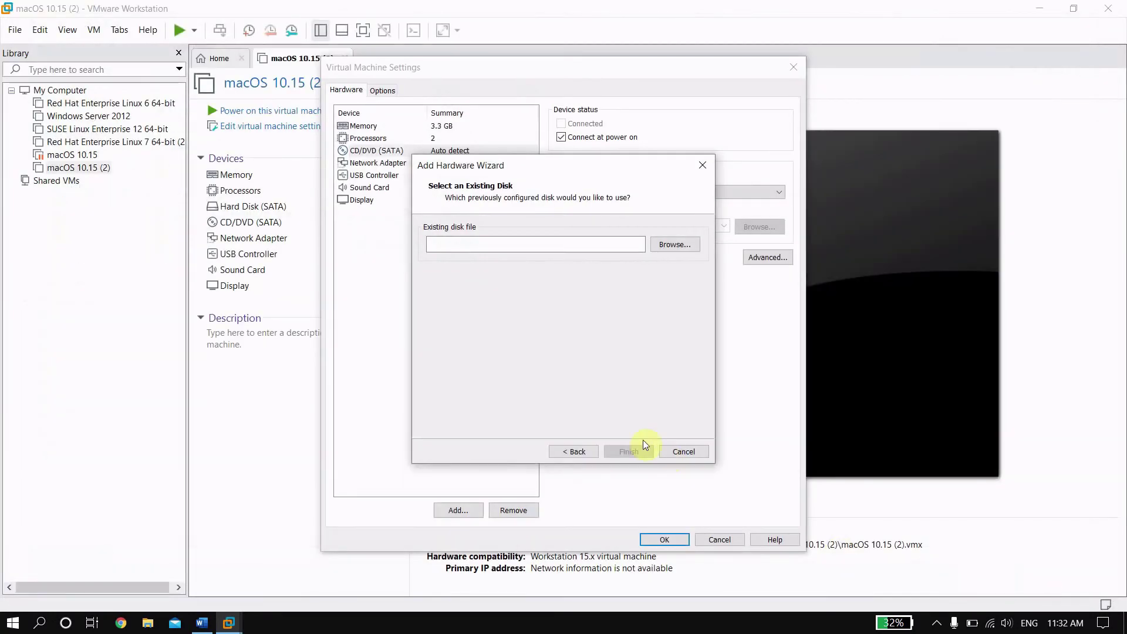
left_click(937, 624)
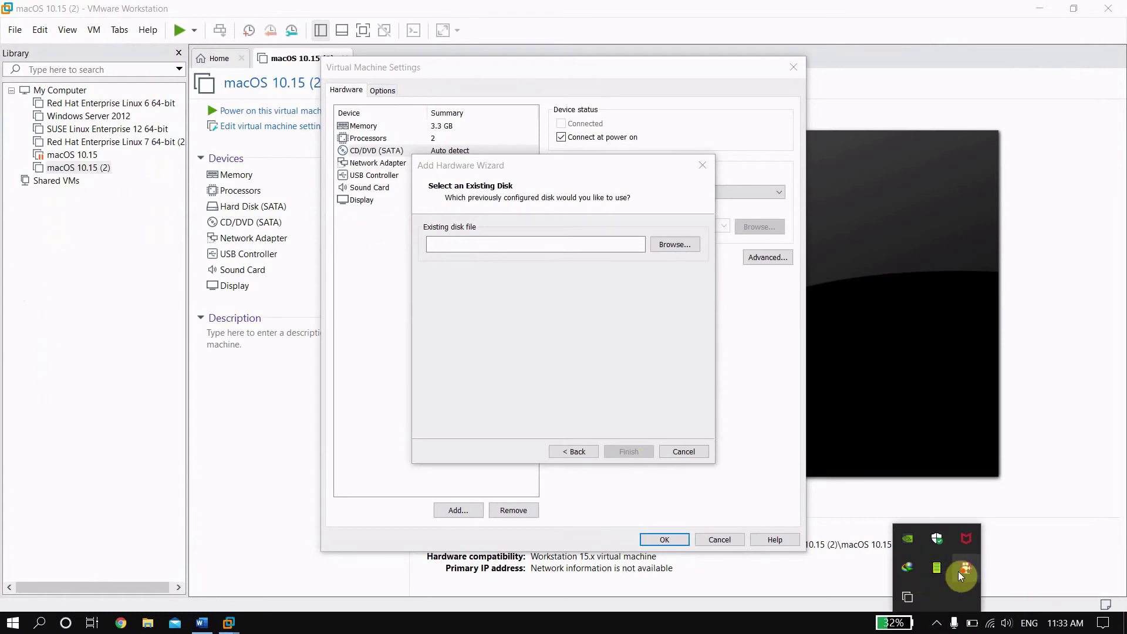
right_click(984, 582)
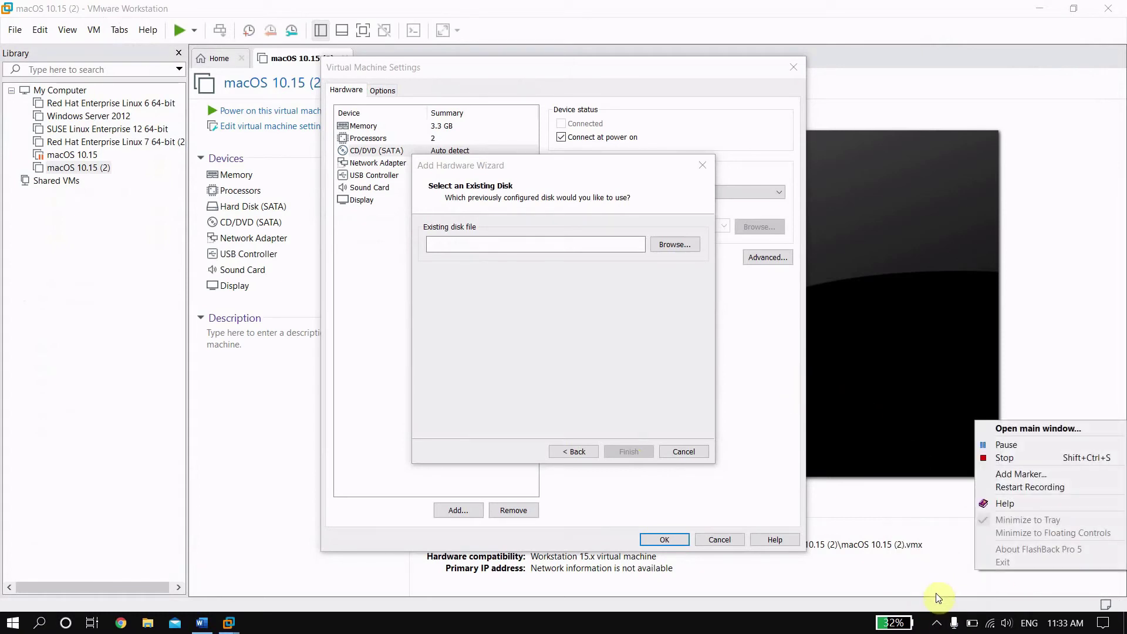
left_click(995, 448)
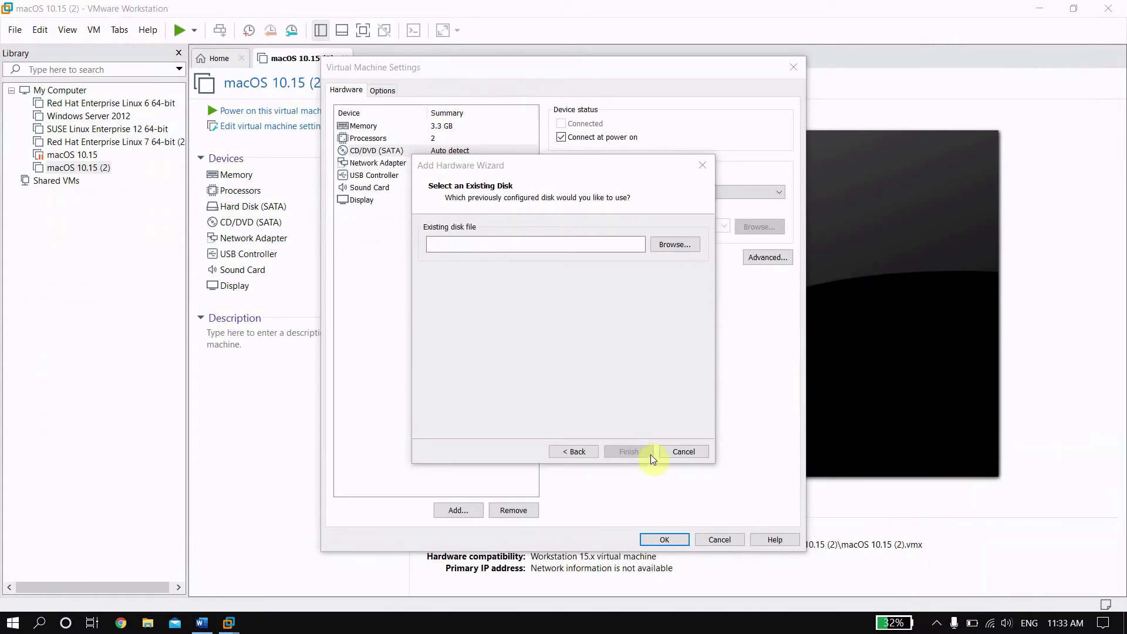
Step: Pick the macOS Catalina VMDK from S:\OS\Catalina Virtual Disk Image by Intoguide as the disk file
left_click(669, 245)
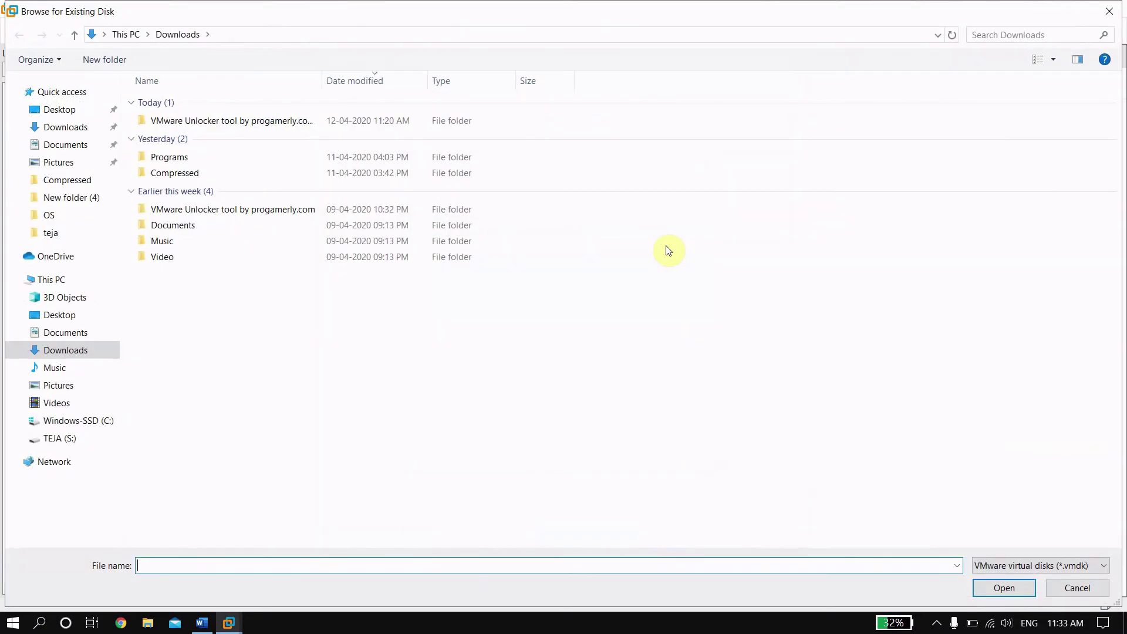
left_click(53, 438)
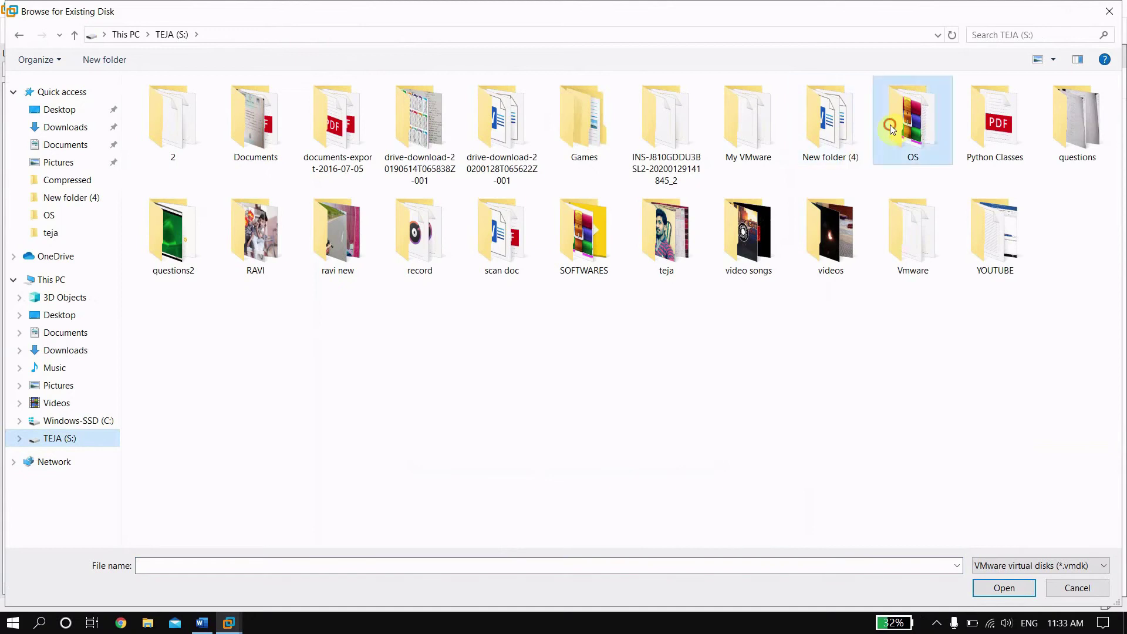
double_click(890, 124)
double_click(249, 104)
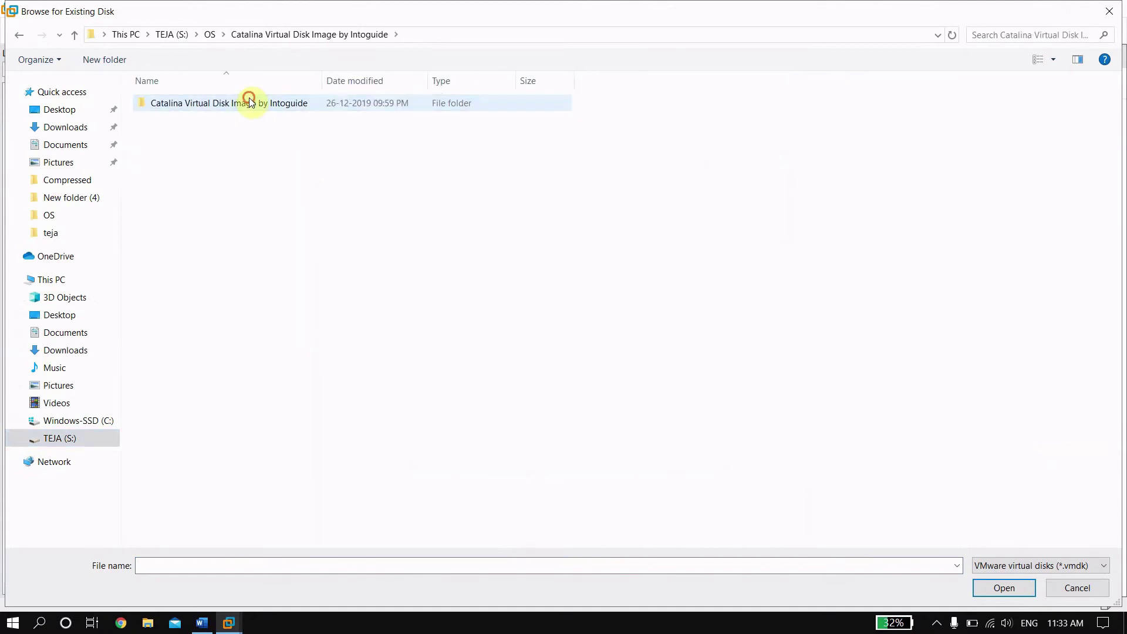
left_click(249, 100)
left_click(249, 103)
left_click(343, 102)
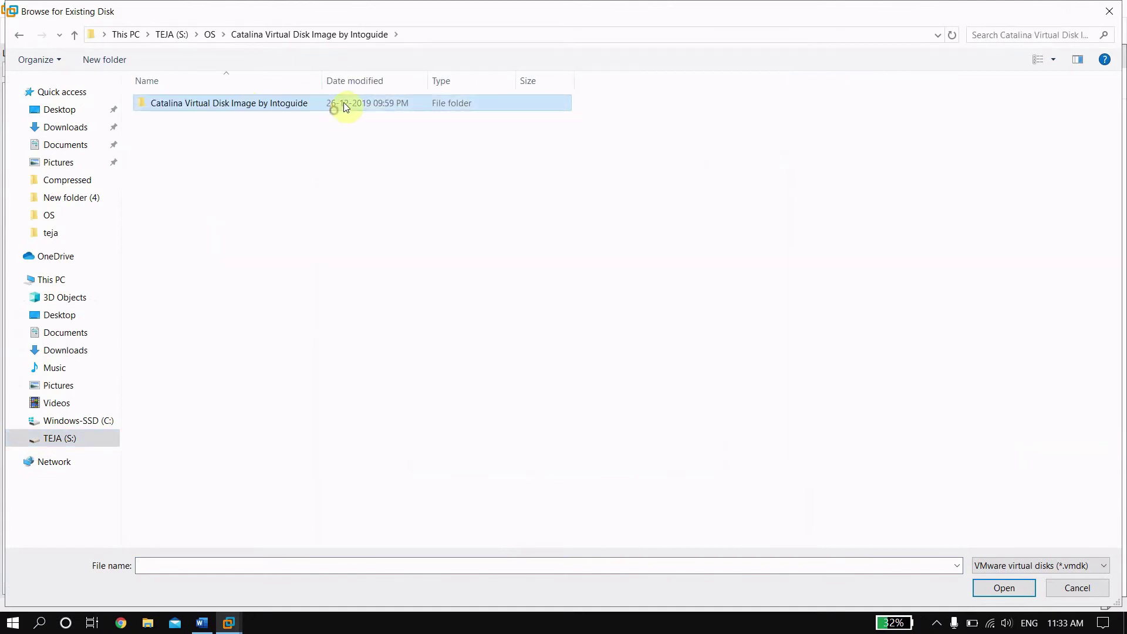
double_click(345, 101)
left_click(345, 103)
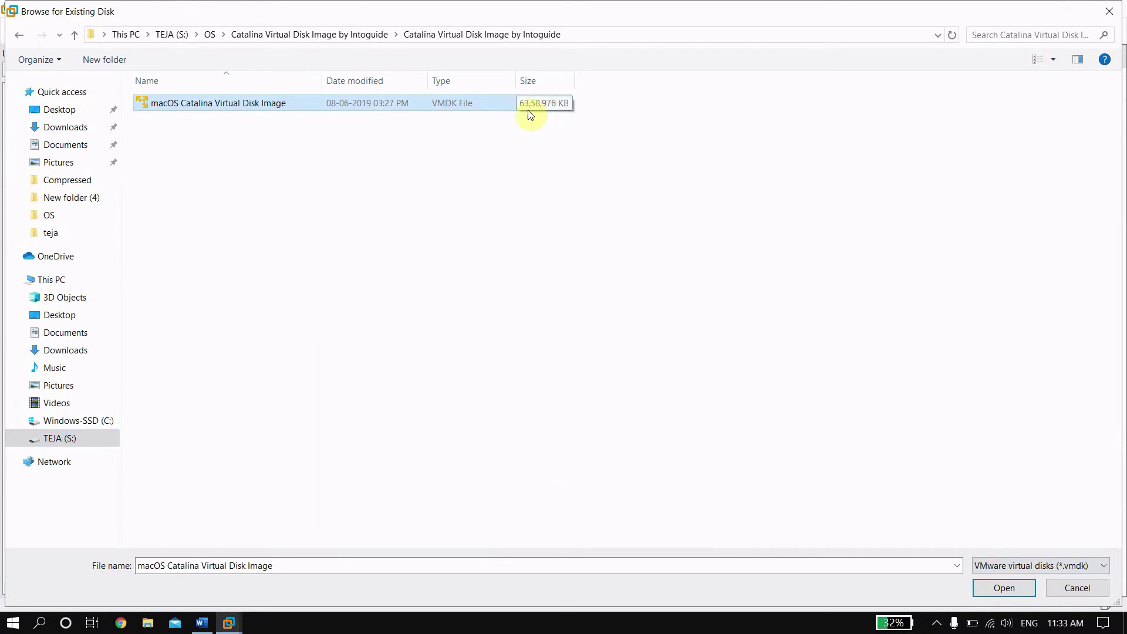
left_click(993, 590)
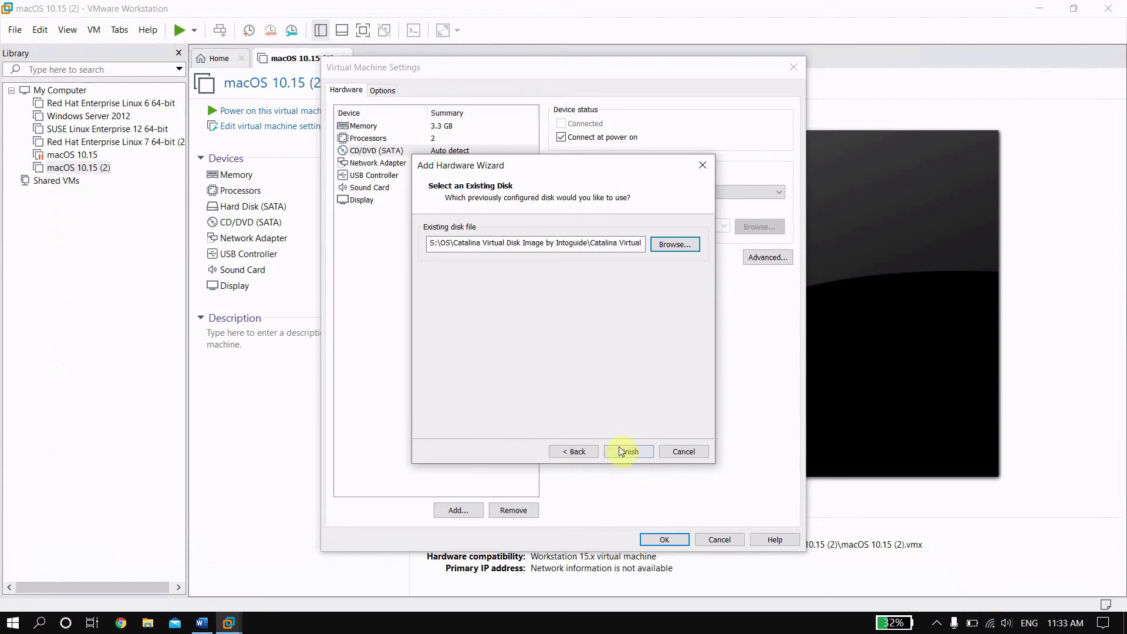
Step: Attach the Catalina VMDK as a 101 GB SATA disk, converted to the newer format, and save
left_click(621, 452)
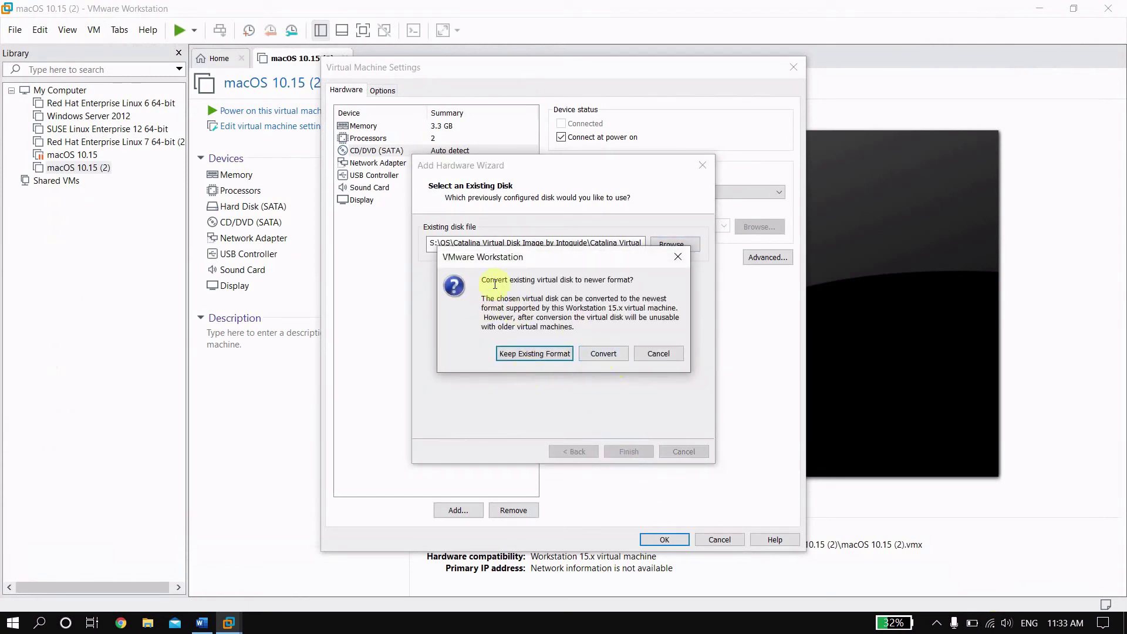
left_click_drag(490, 279, 579, 281)
left_click(587, 278)
left_click(626, 286)
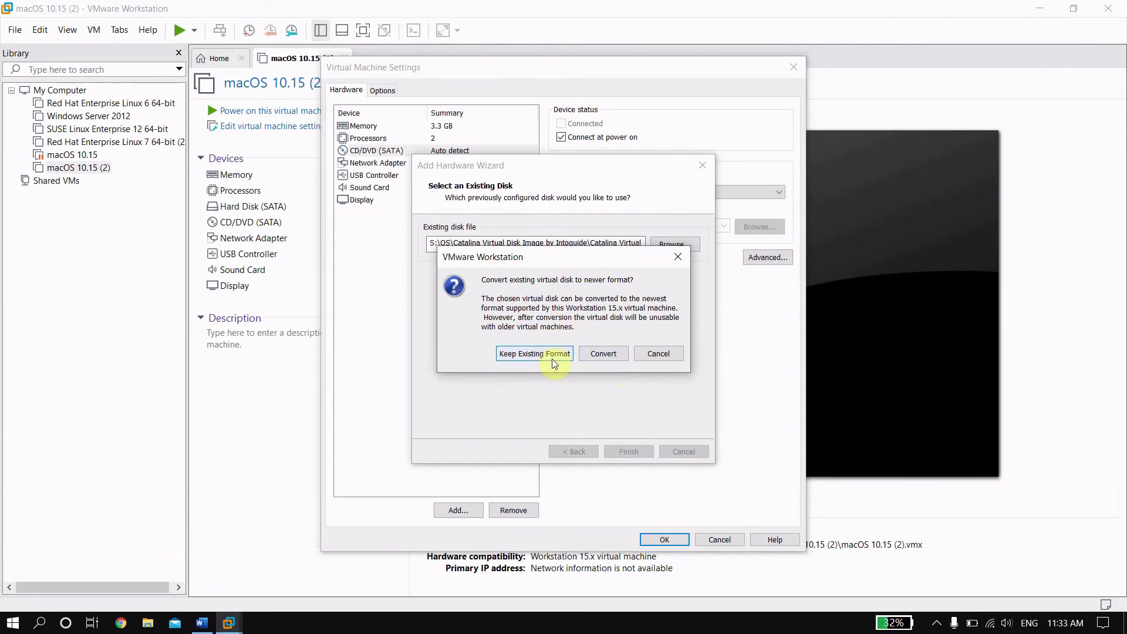
left_click(609, 354)
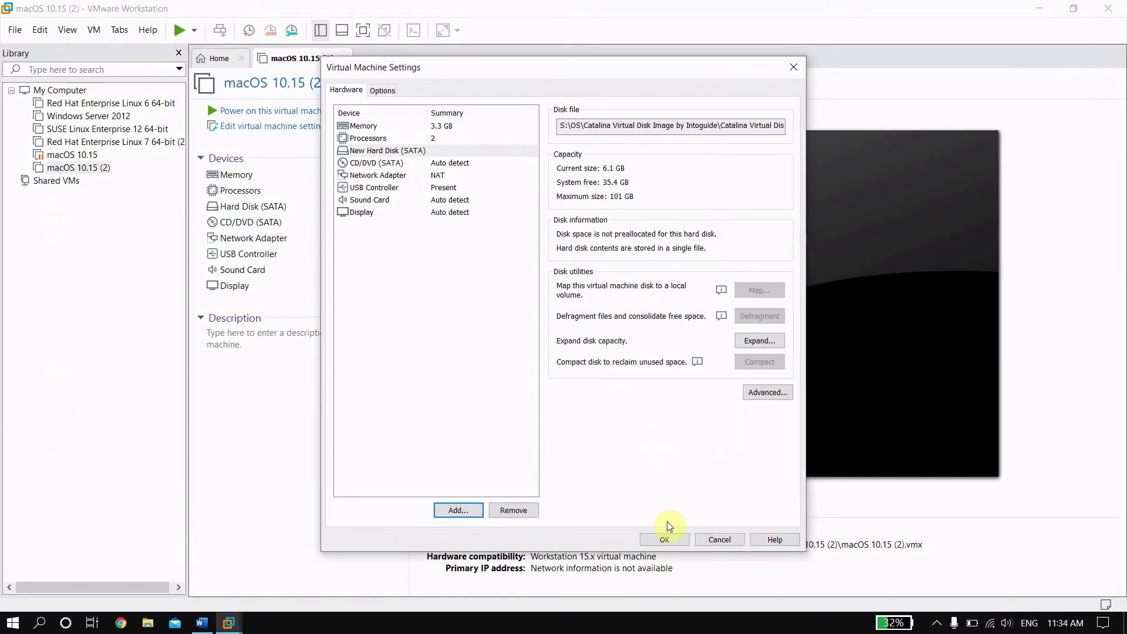
left_click(671, 539)
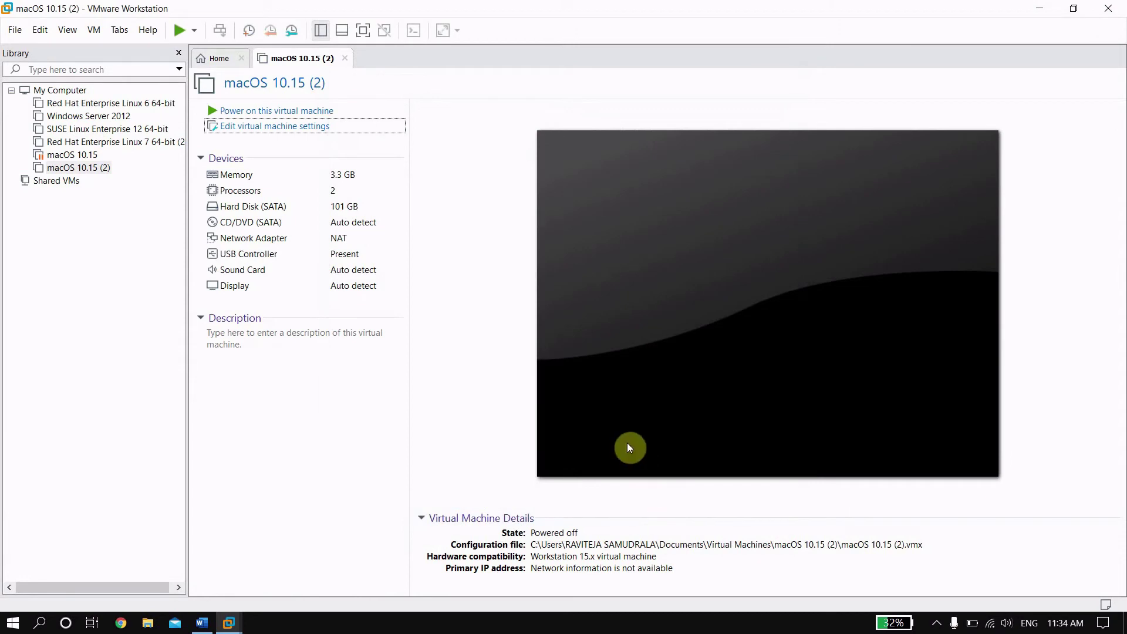
Step: Power on macOS 10.15 (2), agreeing to retry the missing device connection each power-on
left_click(337, 114)
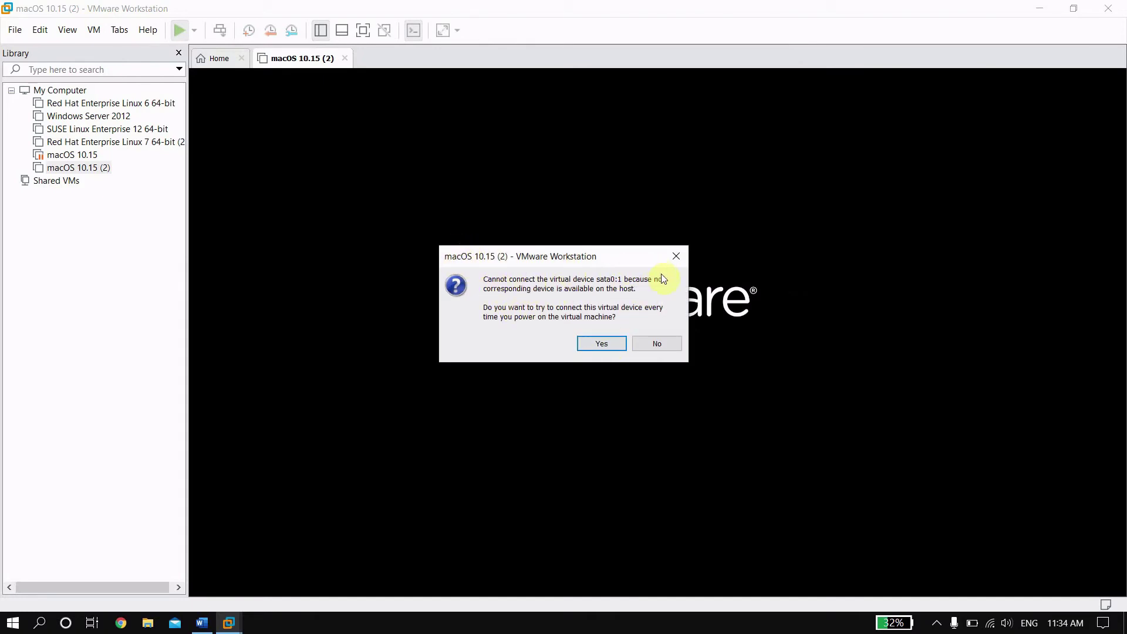
left_click(599, 346)
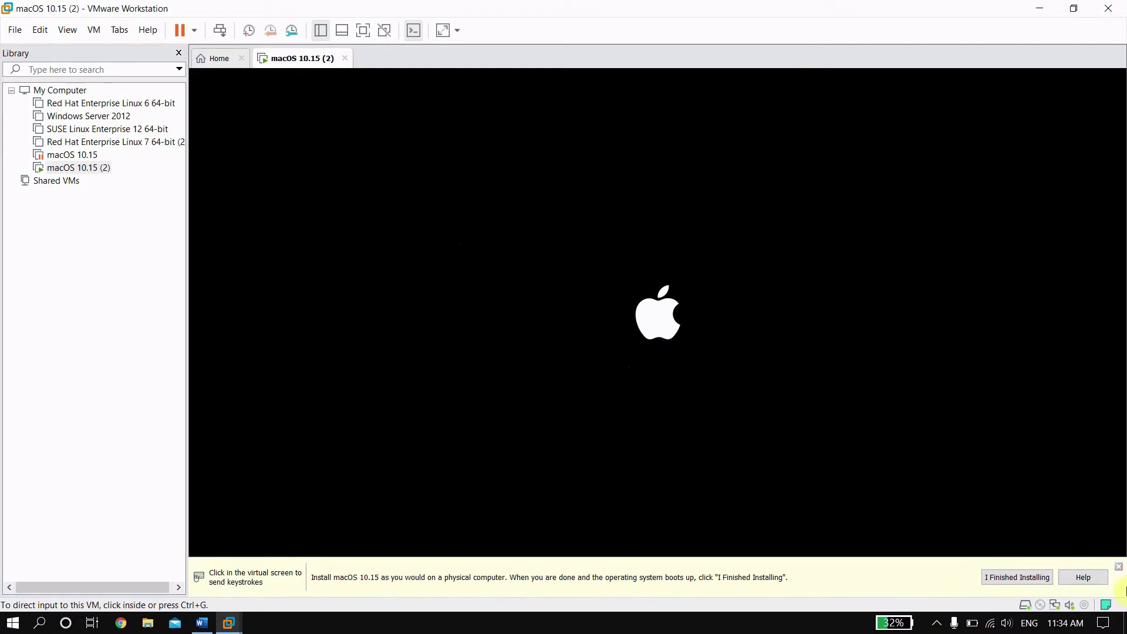
Step: Dismiss the install hint bar, briefly try Free stretch, then show the booting guest full screen
left_click(1119, 567)
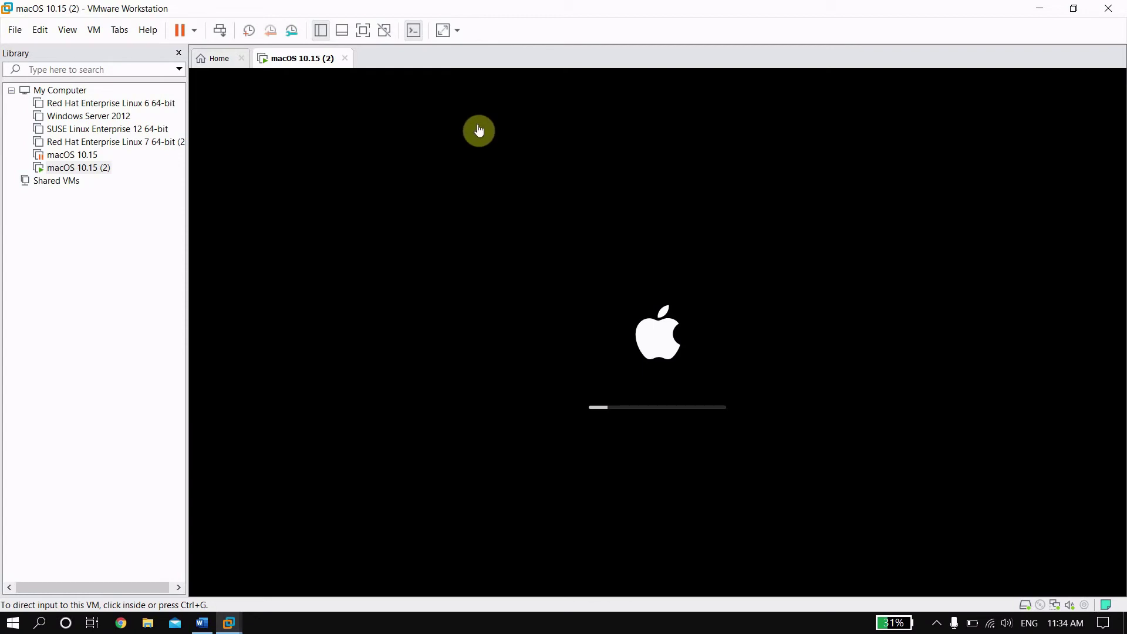
left_click(445, 34)
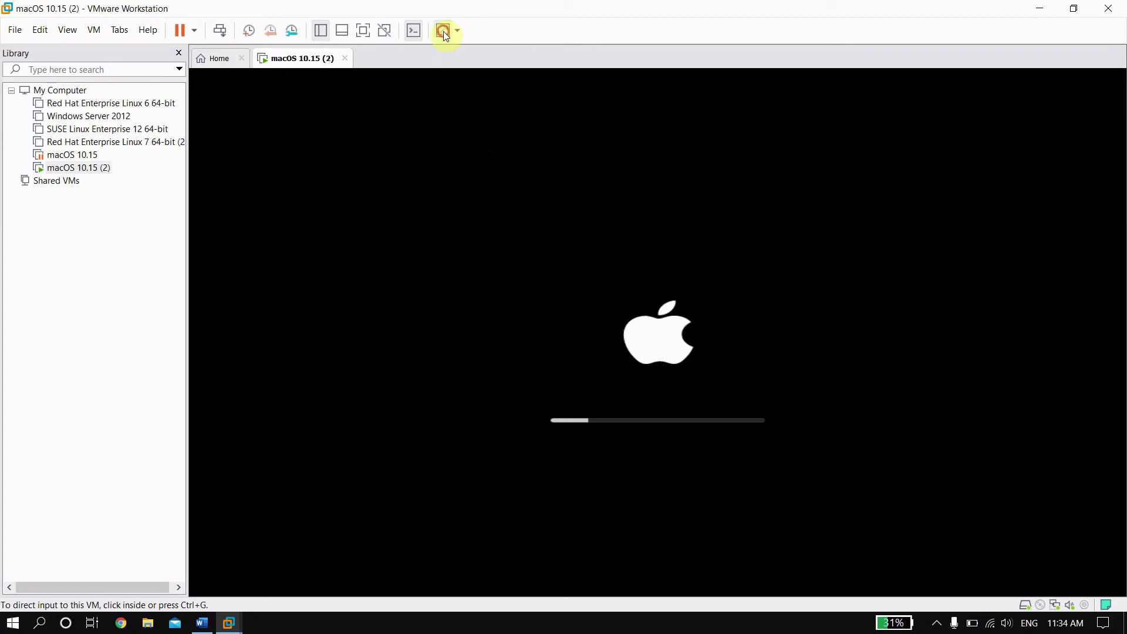
left_click(444, 34)
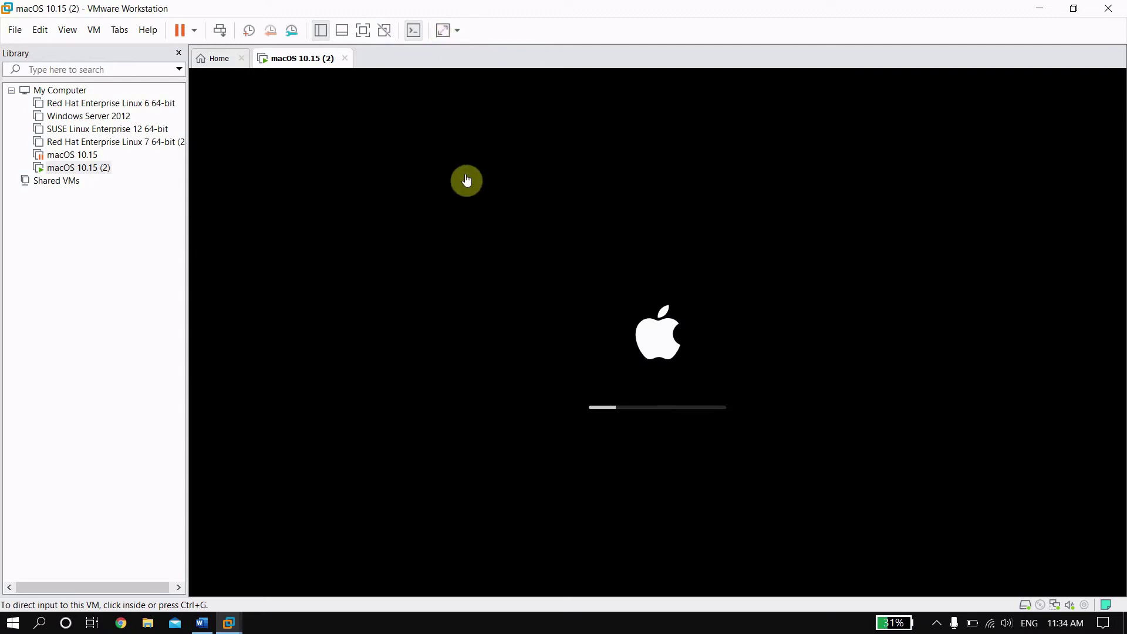
left_click(364, 32)
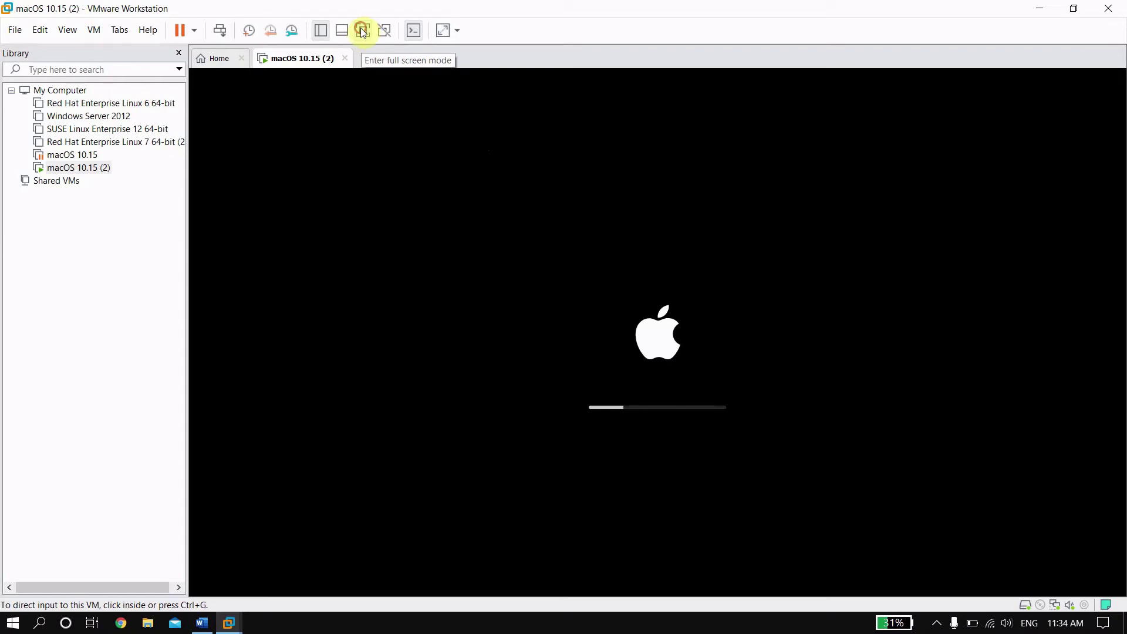
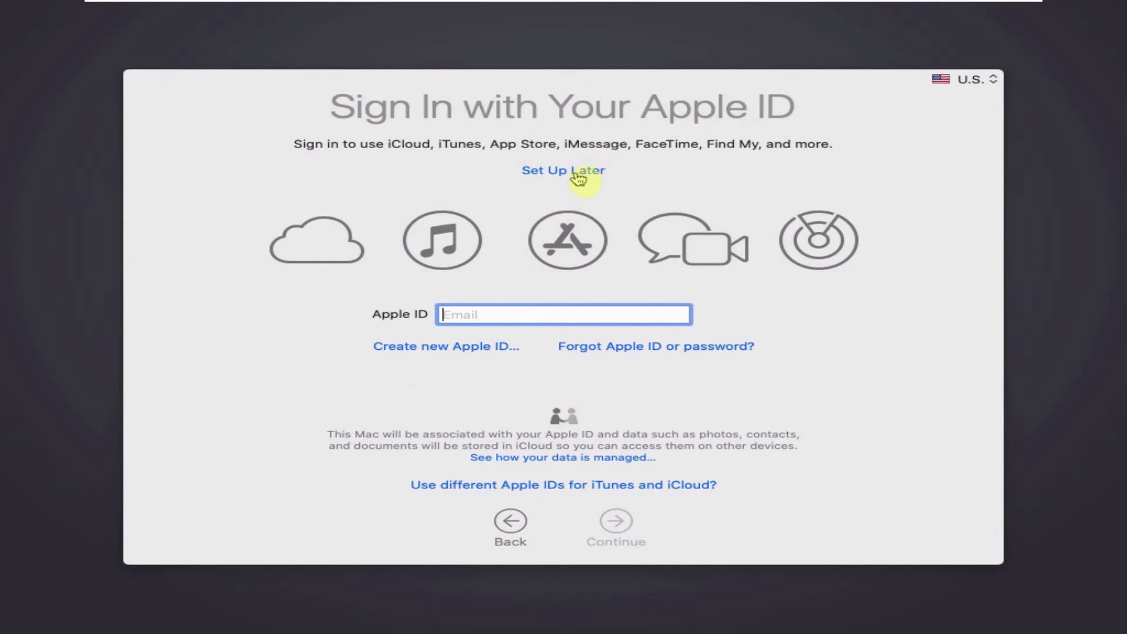
Step: Skip Apple ID sign-in and agree to the macOS Catalina software licence
left_click(579, 178)
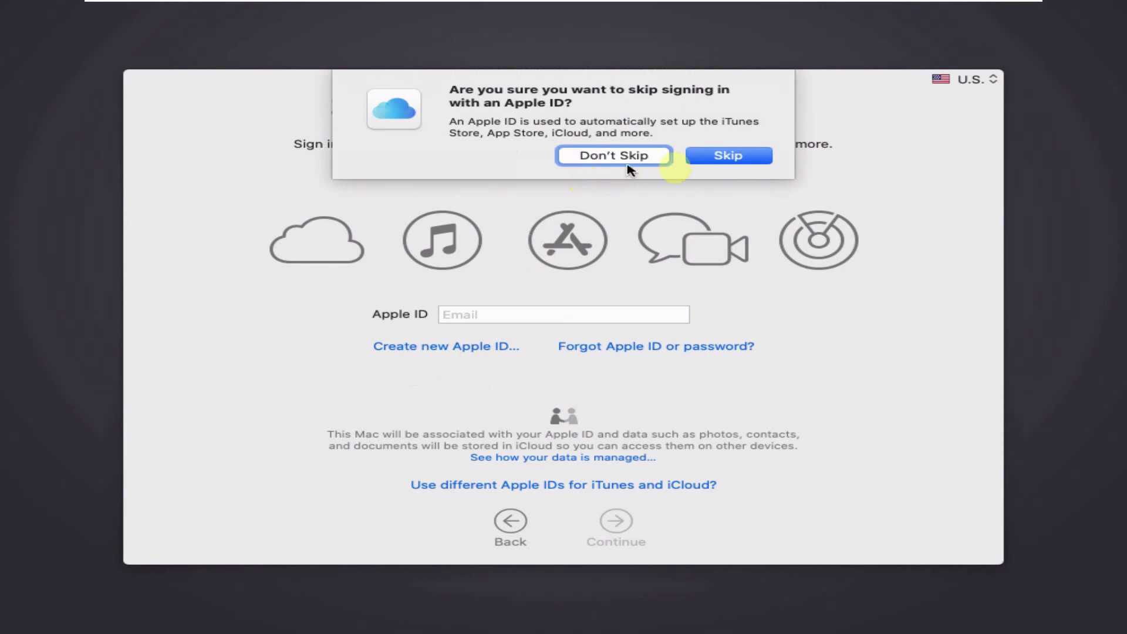
left_click(703, 160)
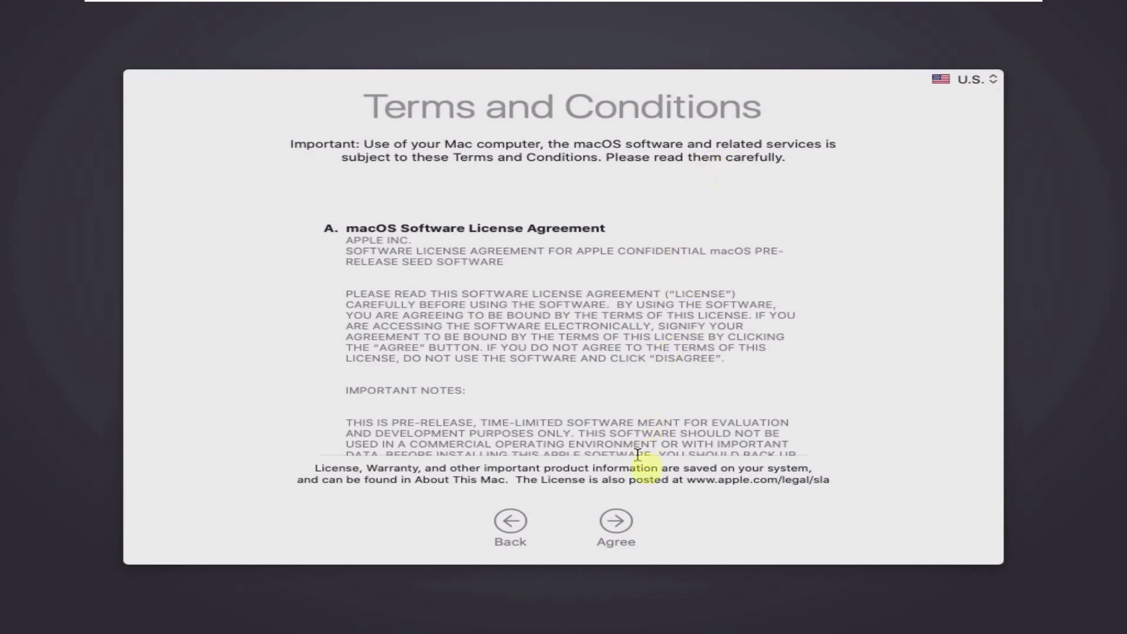
left_click(622, 523)
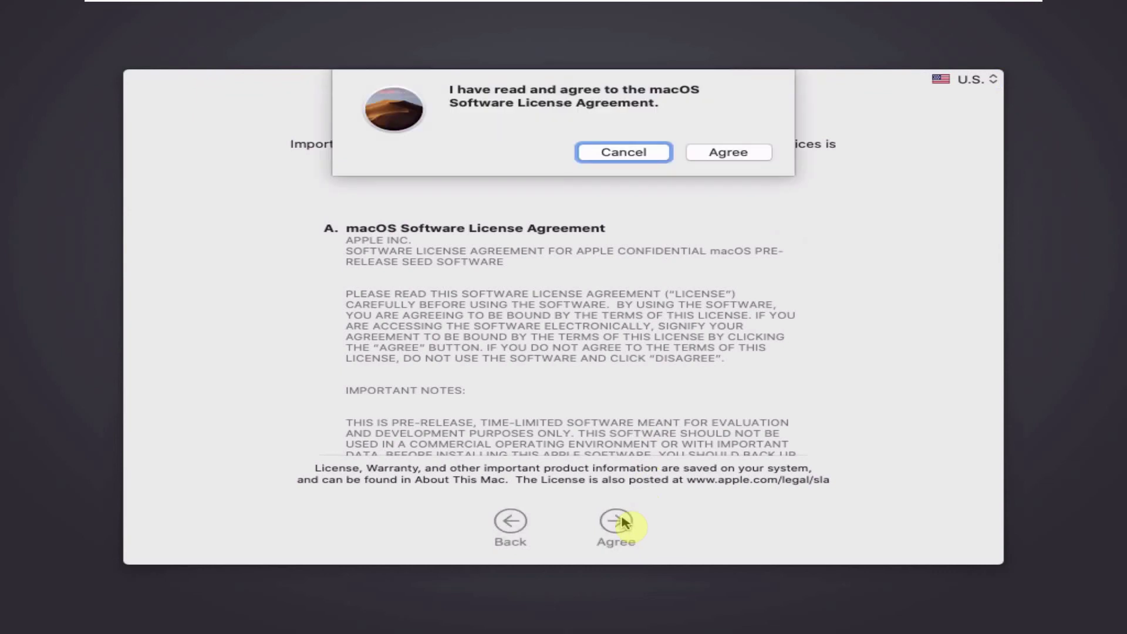
left_click(727, 153)
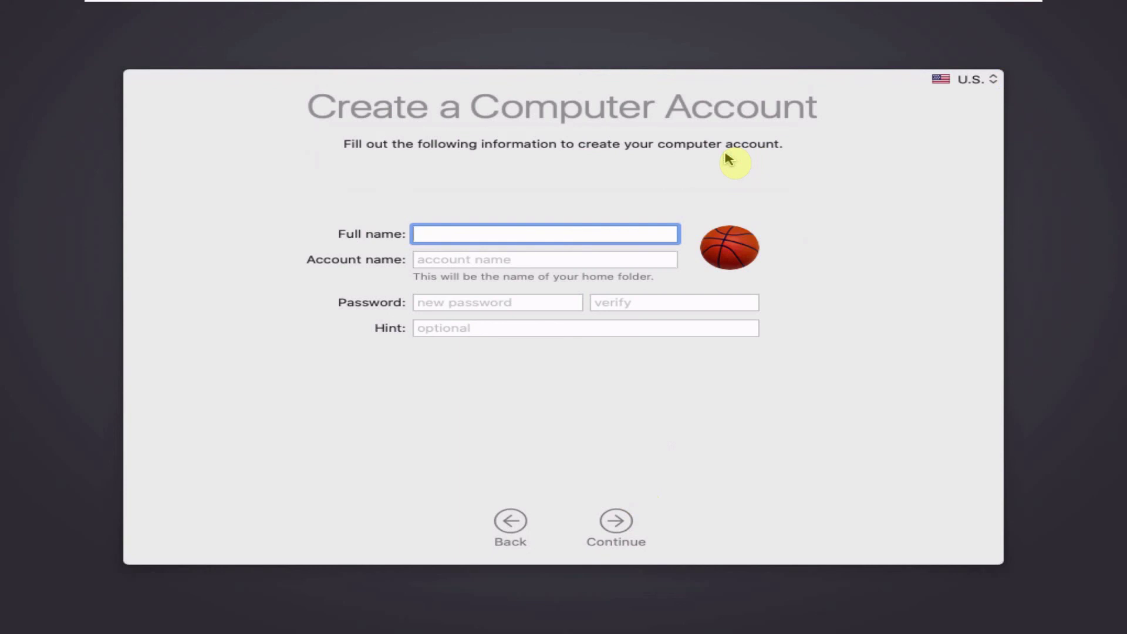
Step: Enter the user's full name and account name, set and verify a password, then create the account
type("SRT Techs")
left_click(558, 304)
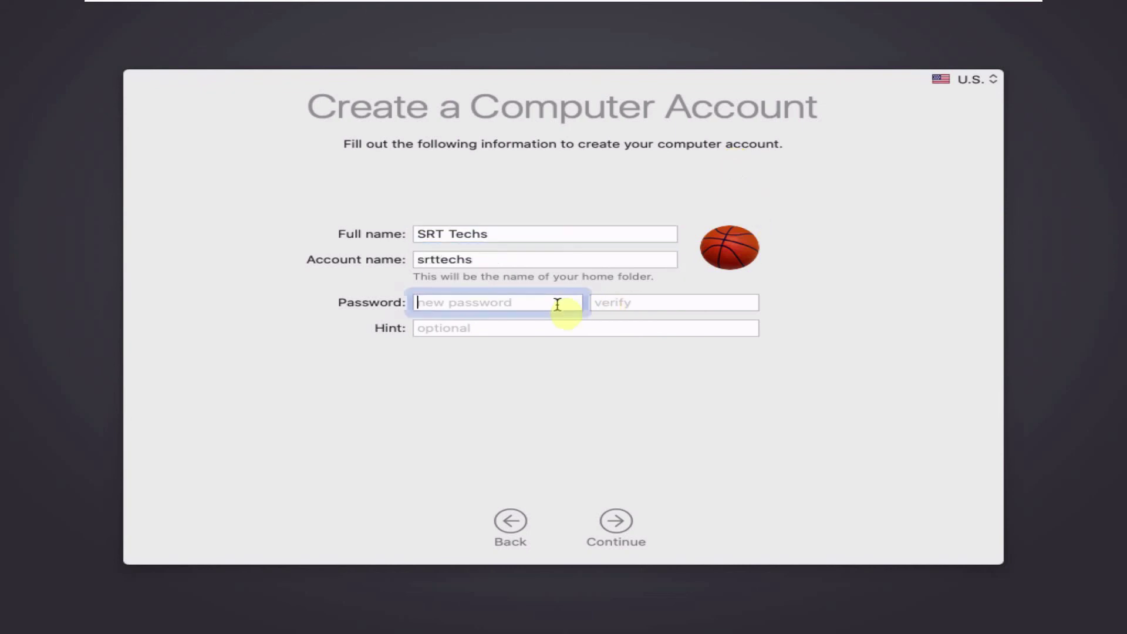
type("1234")
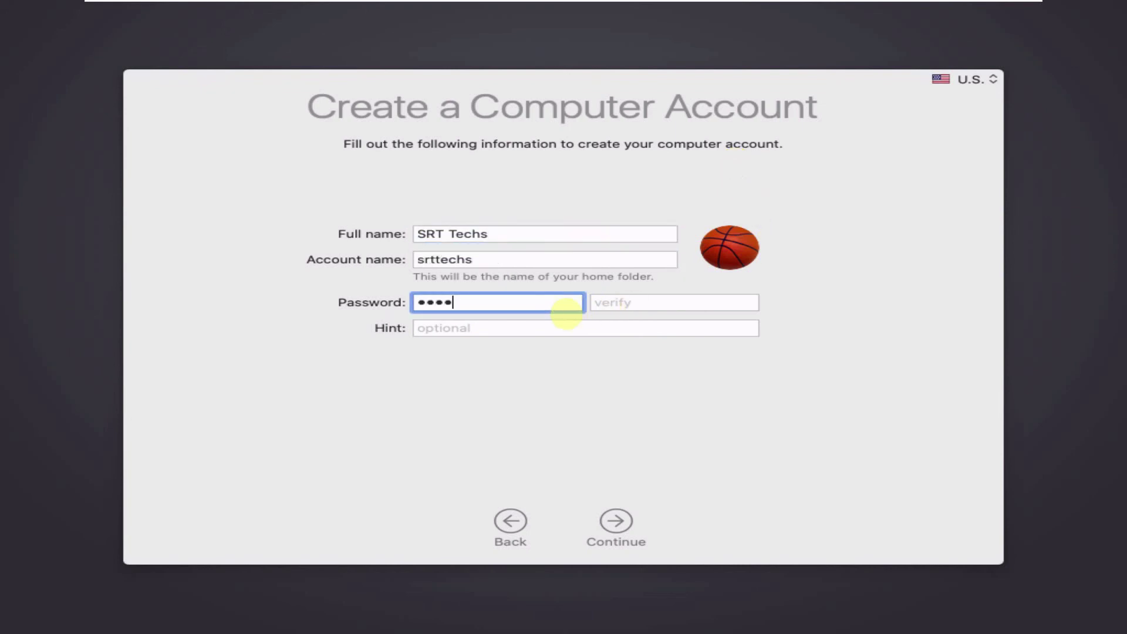
key("Tab")
type("123")
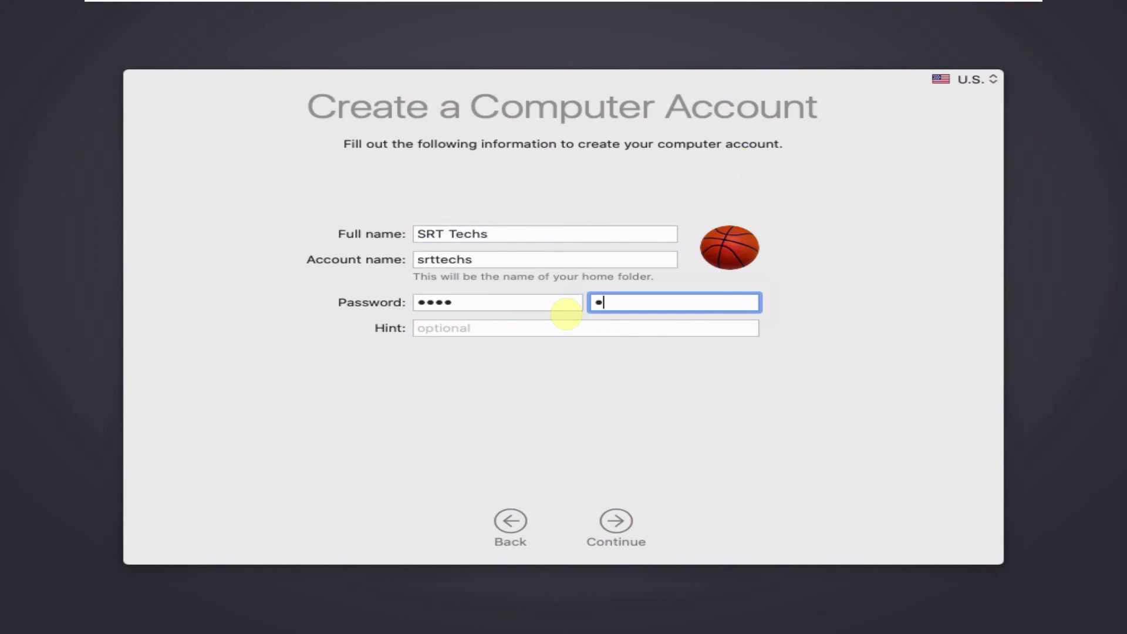
type("4")
left_click(616, 522)
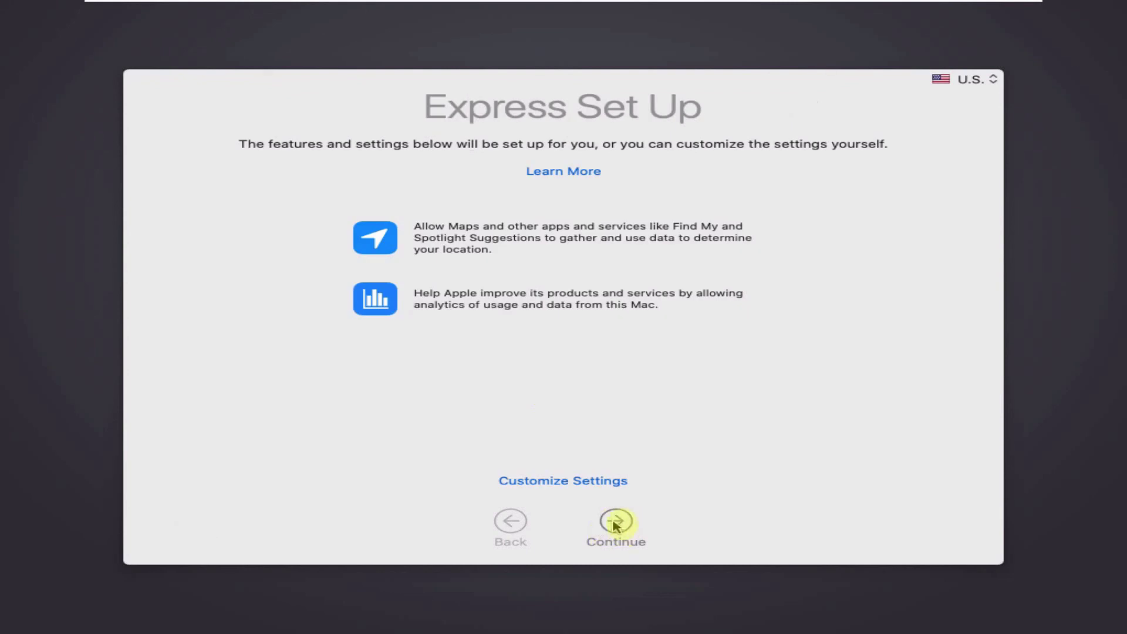
Step: Continue past Express Set Up, Analytics and Screen Time, keeping their defaults
left_click(623, 528)
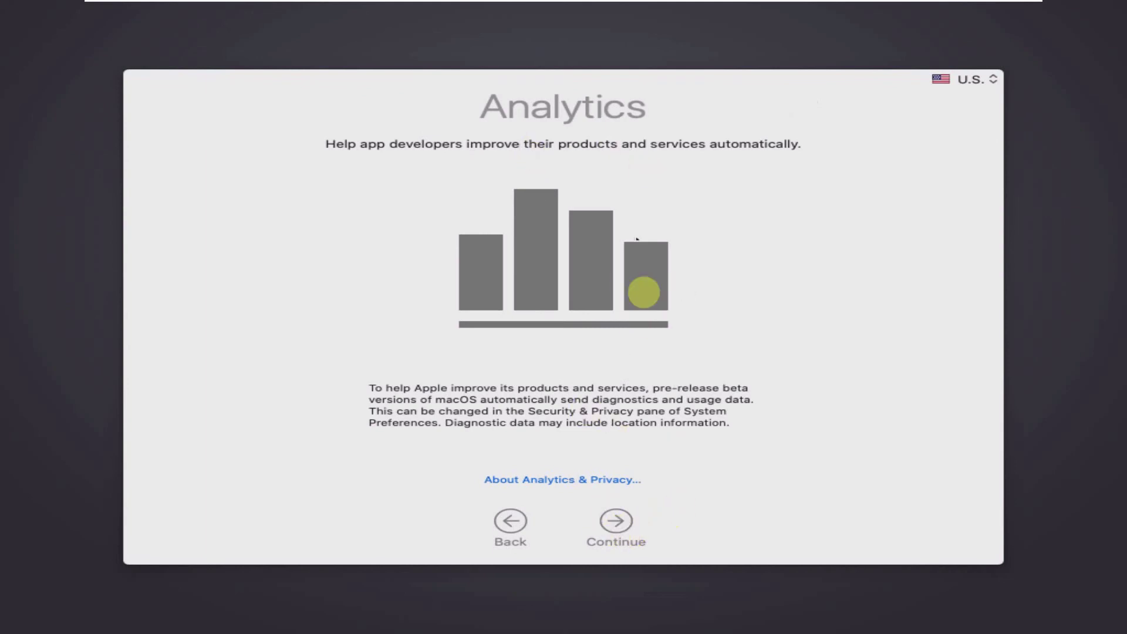
left_click(621, 526)
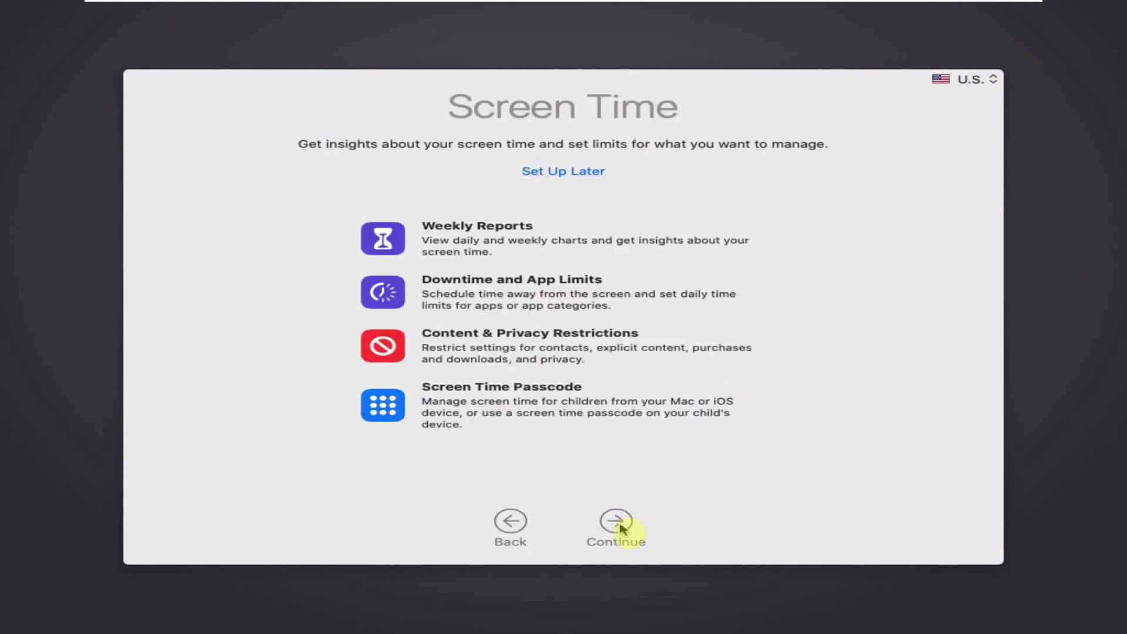
left_click(621, 526)
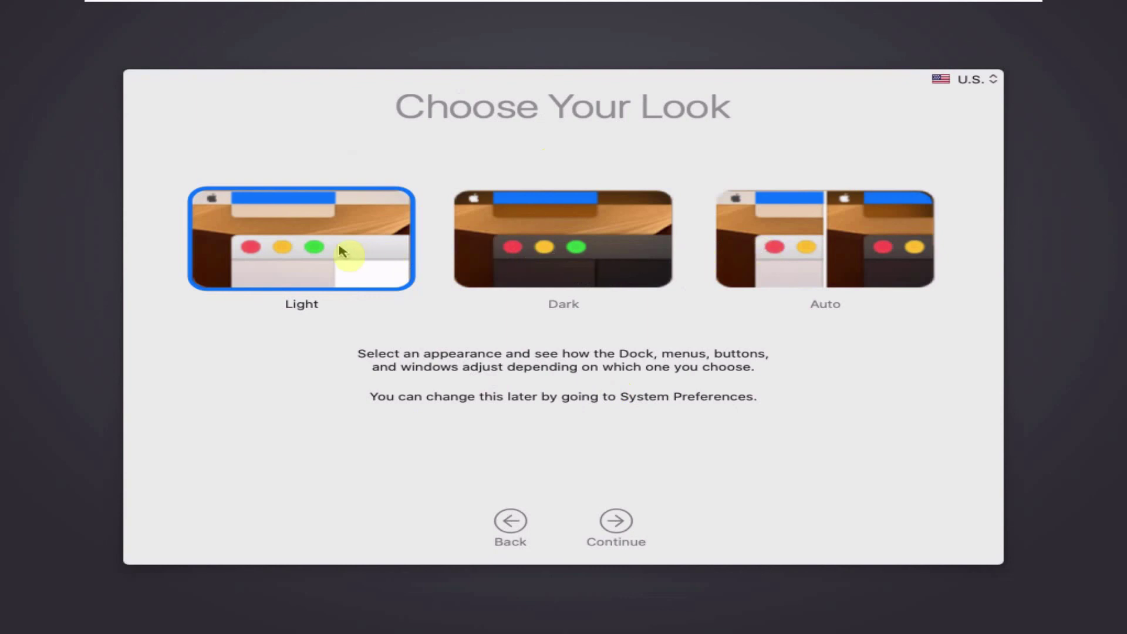
Step: Preview Dark, then choose the Light appearance and finish setup to reach the desktop
left_click(478, 252)
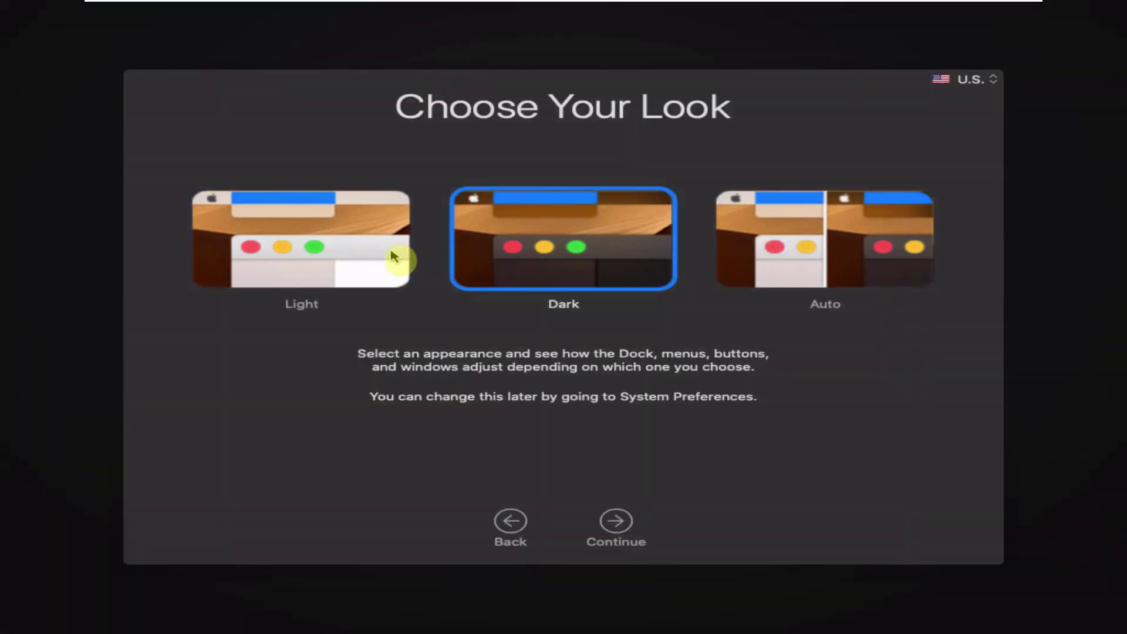
left_click(364, 264)
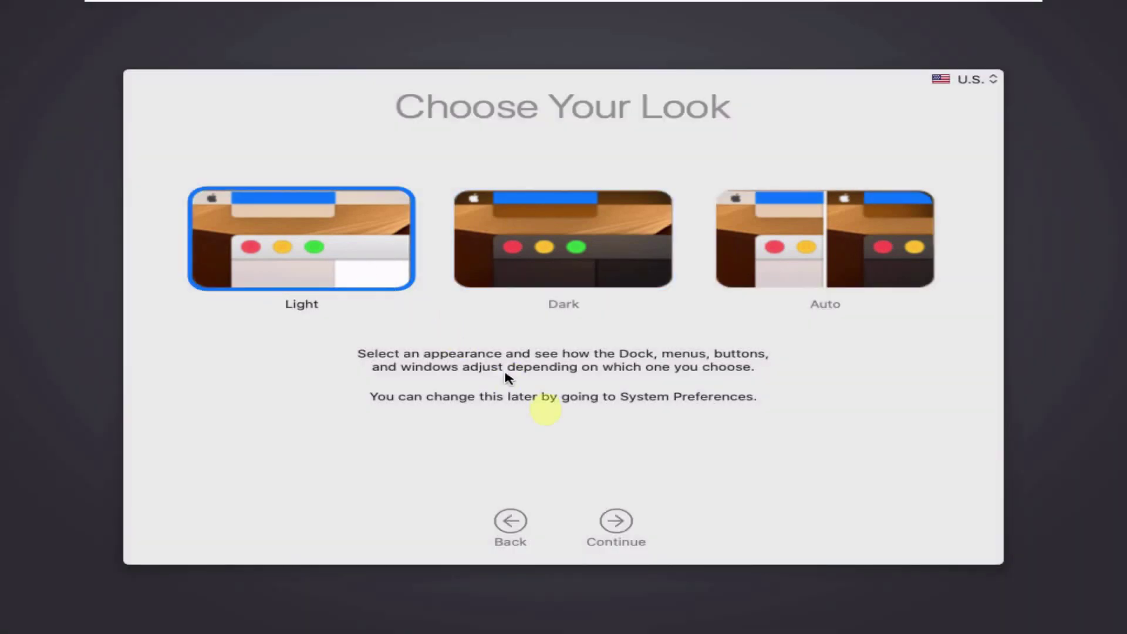
left_click(623, 521)
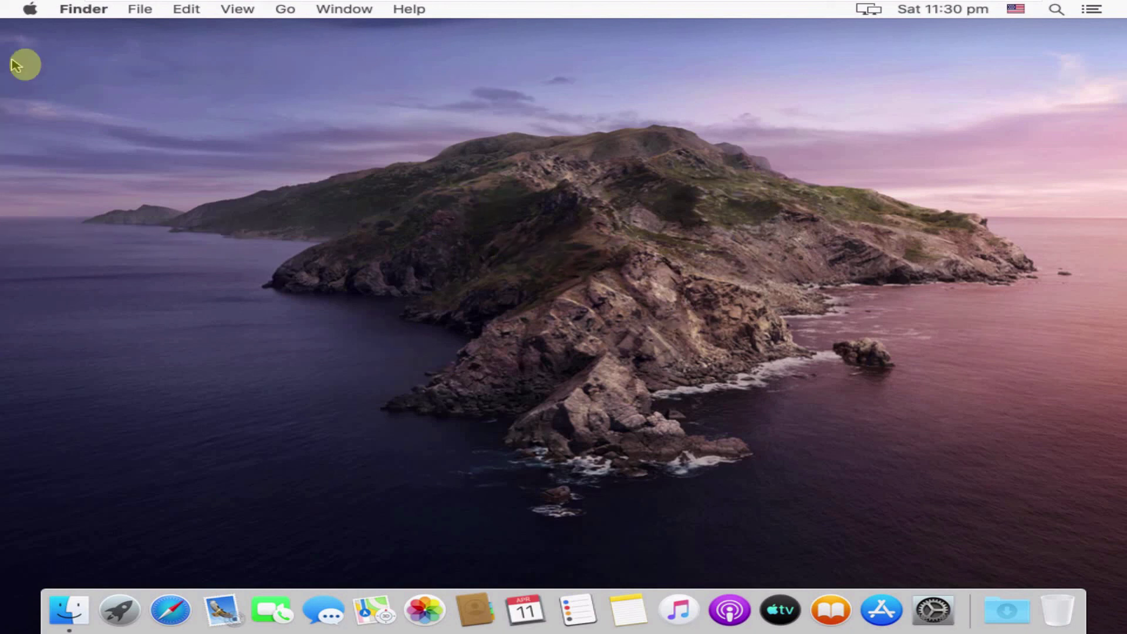
Step: Review About This Mac's Storage and Memory tabs, then start a Software Update check
left_click(29, 8)
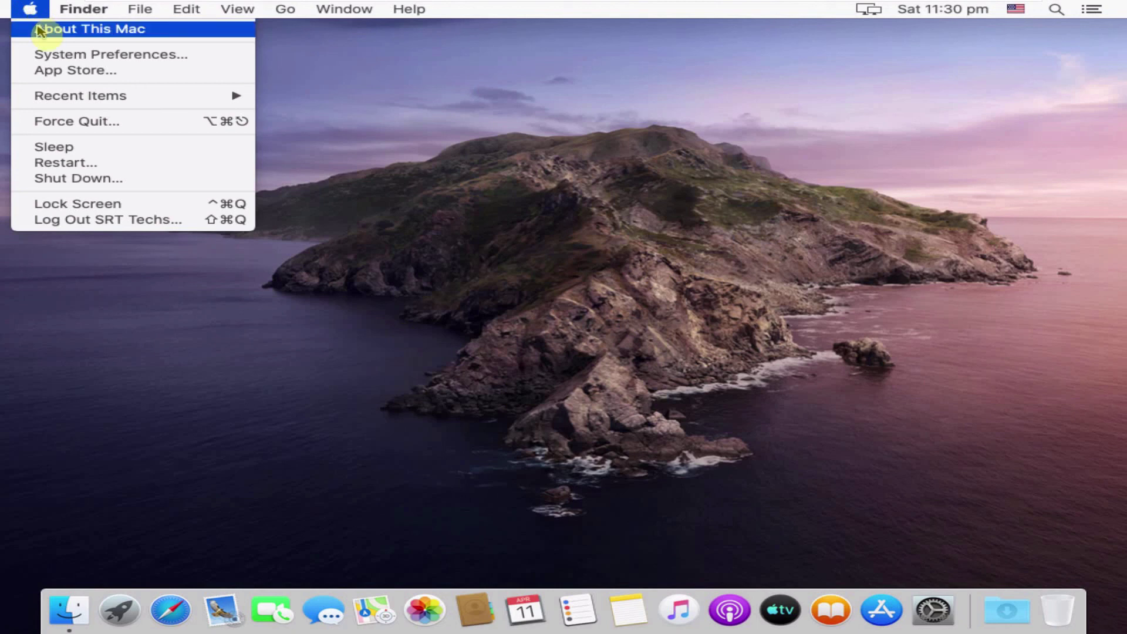
left_click(40, 29)
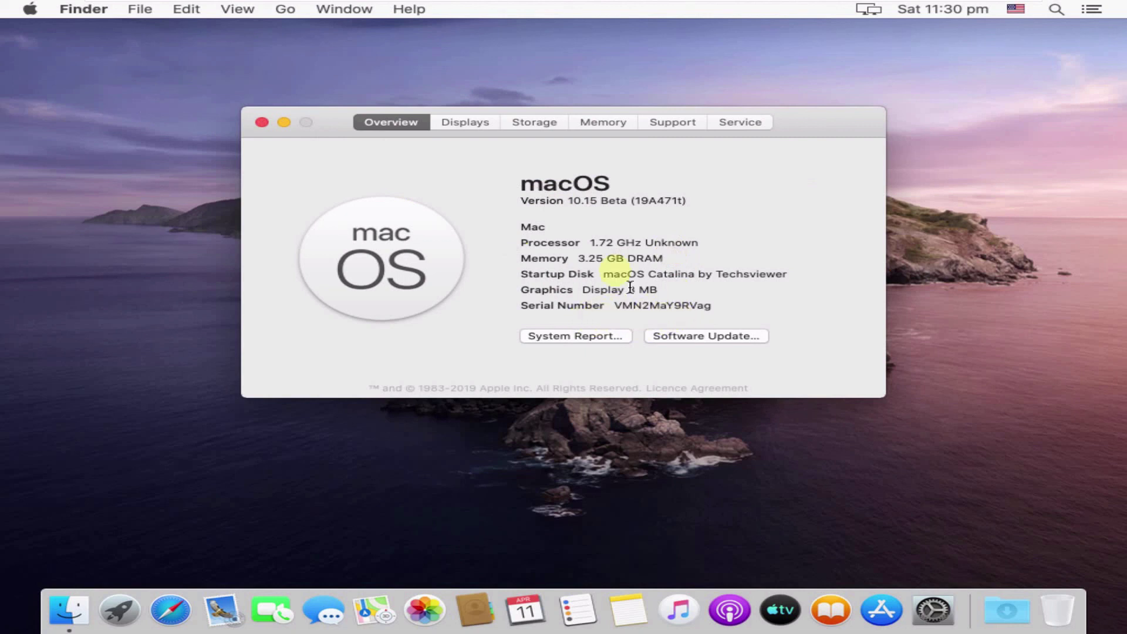
left_click(544, 126)
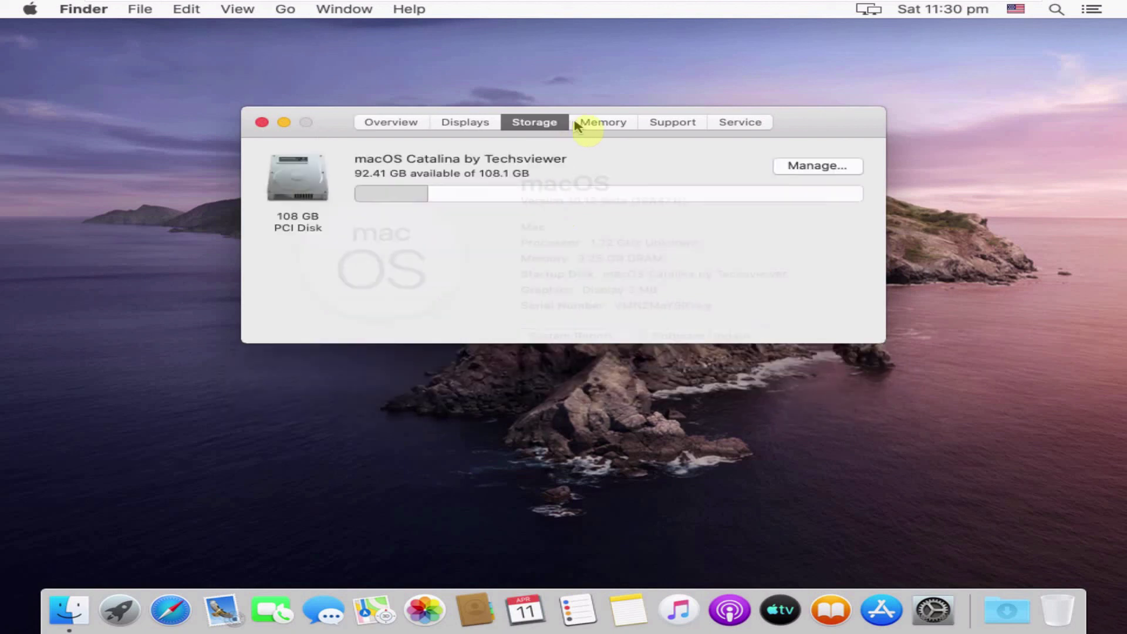
left_click(595, 124)
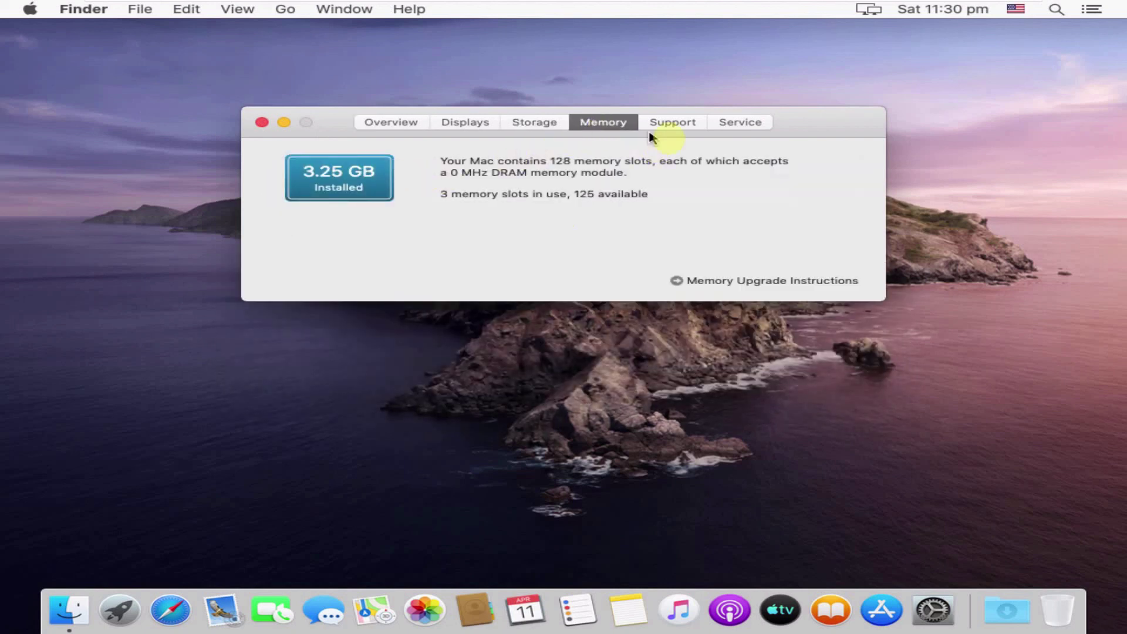
left_click(262, 123)
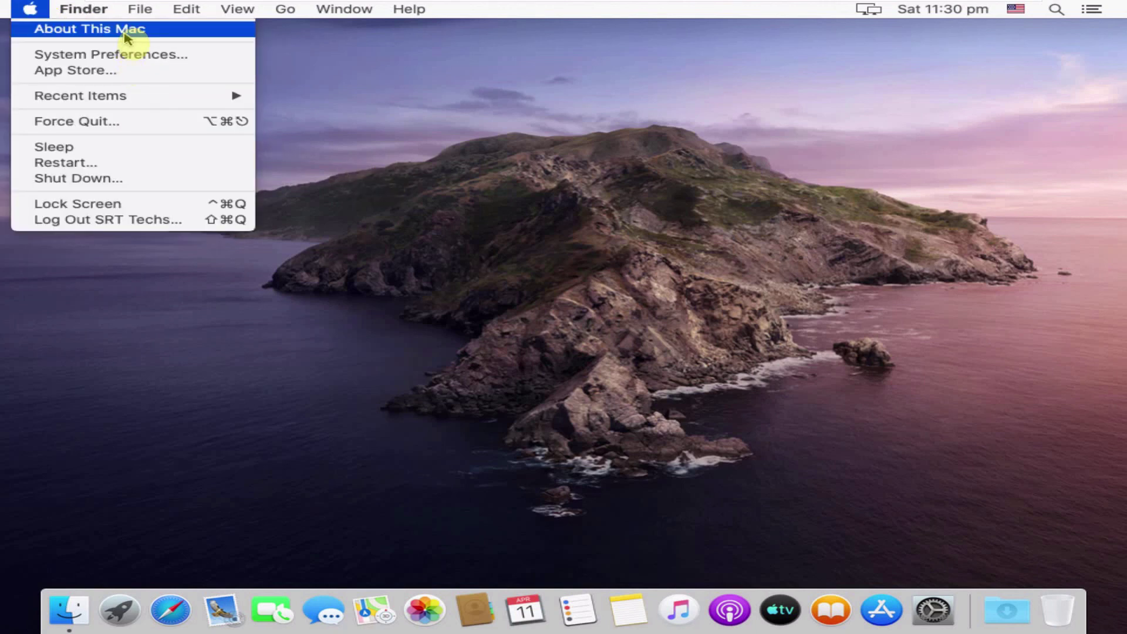
key("Escape")
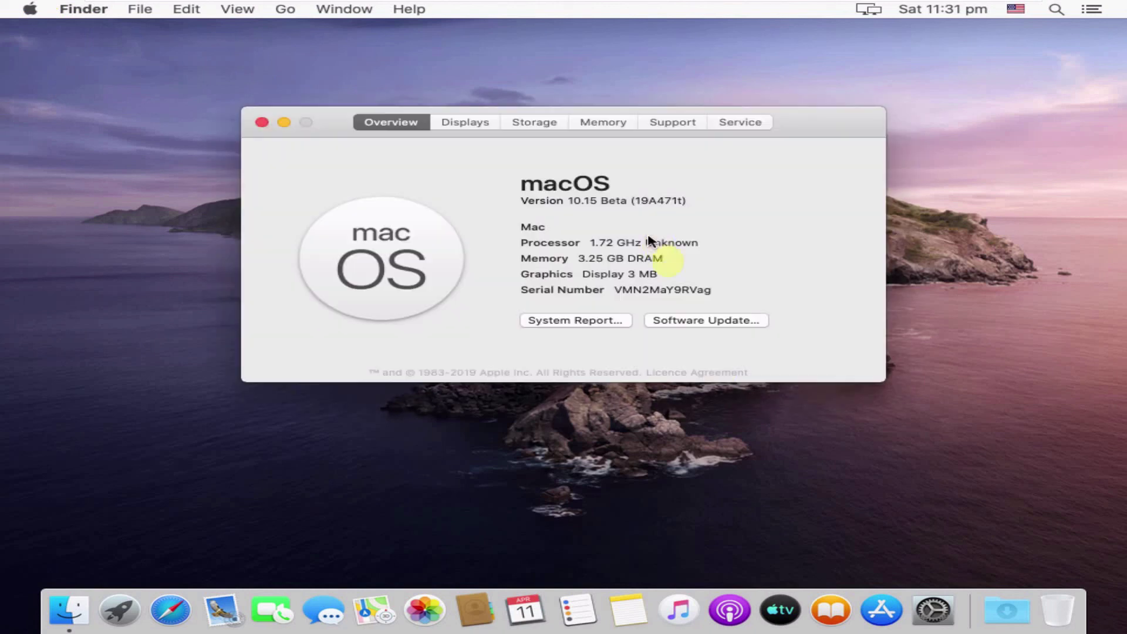
left_click(701, 322)
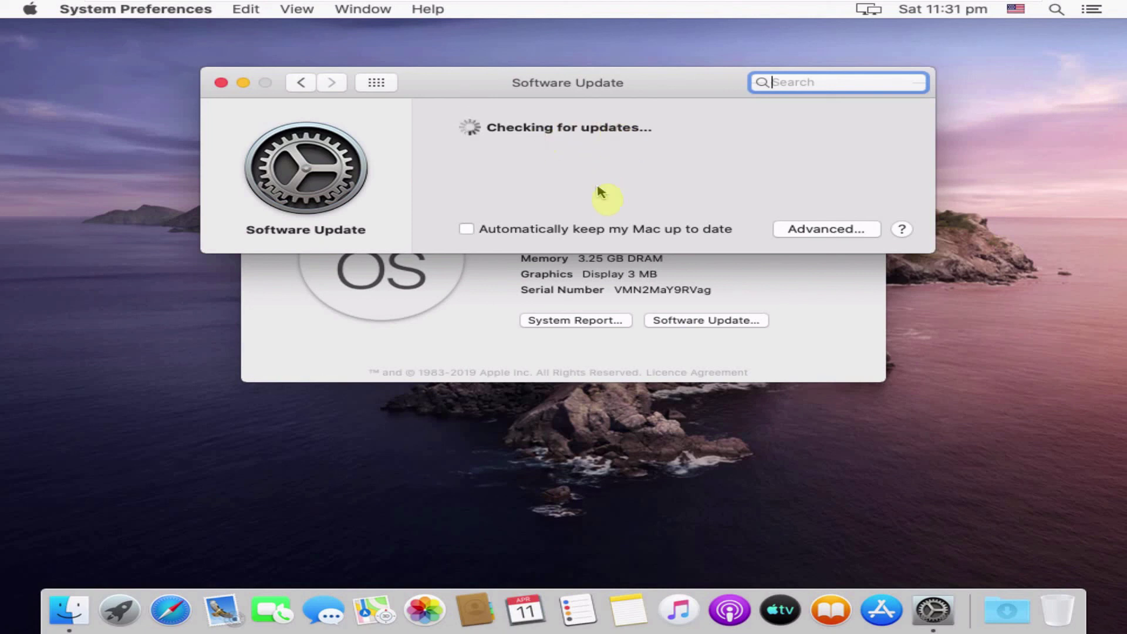
Step: Unlock Software Update with the admin password, then close Software Update and About This Mac
left_click(463, 228)
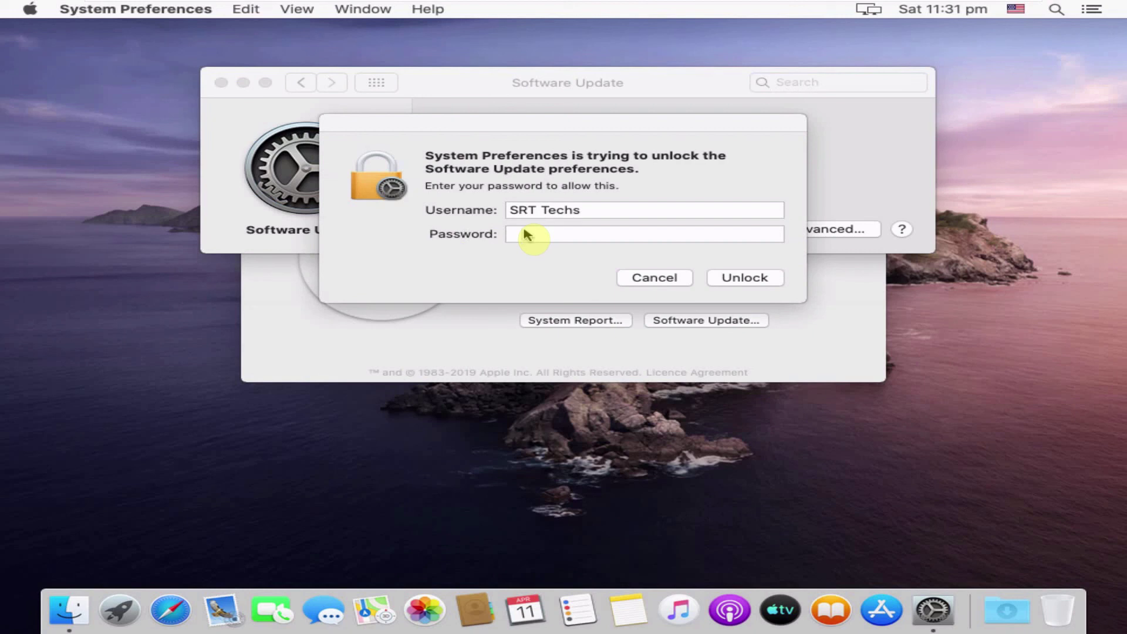
type("•")
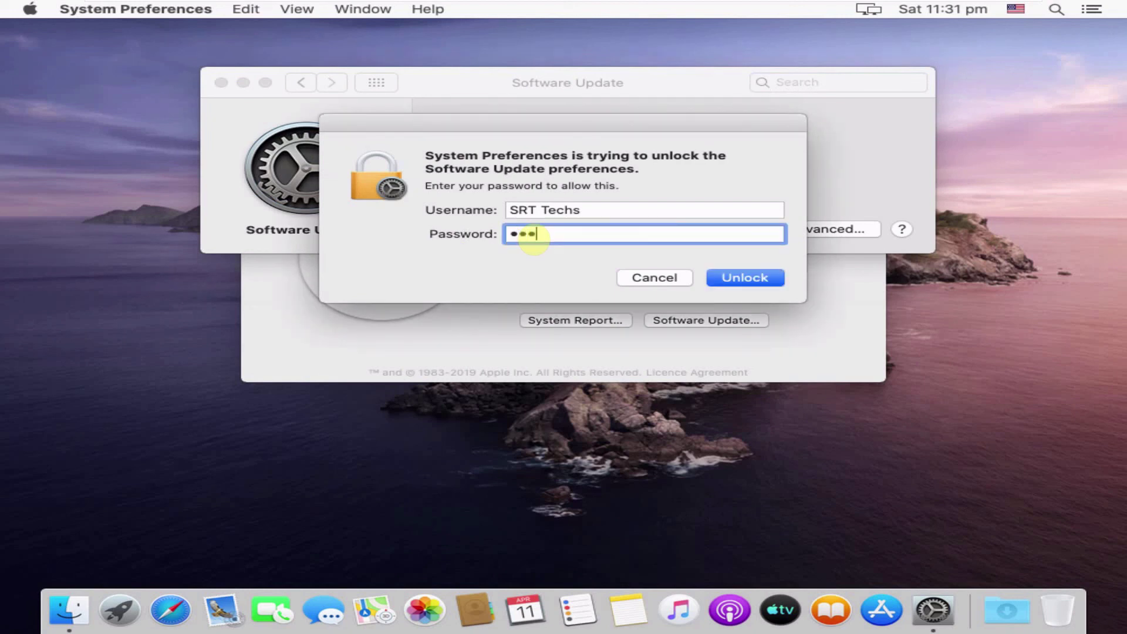
key("Return")
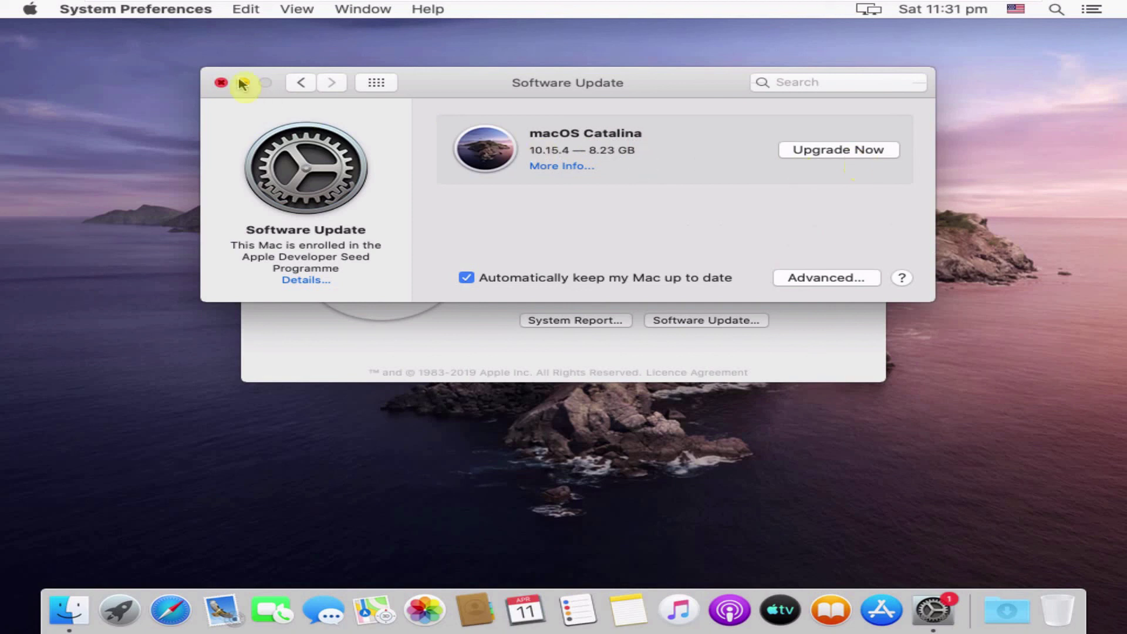
left_click(221, 83)
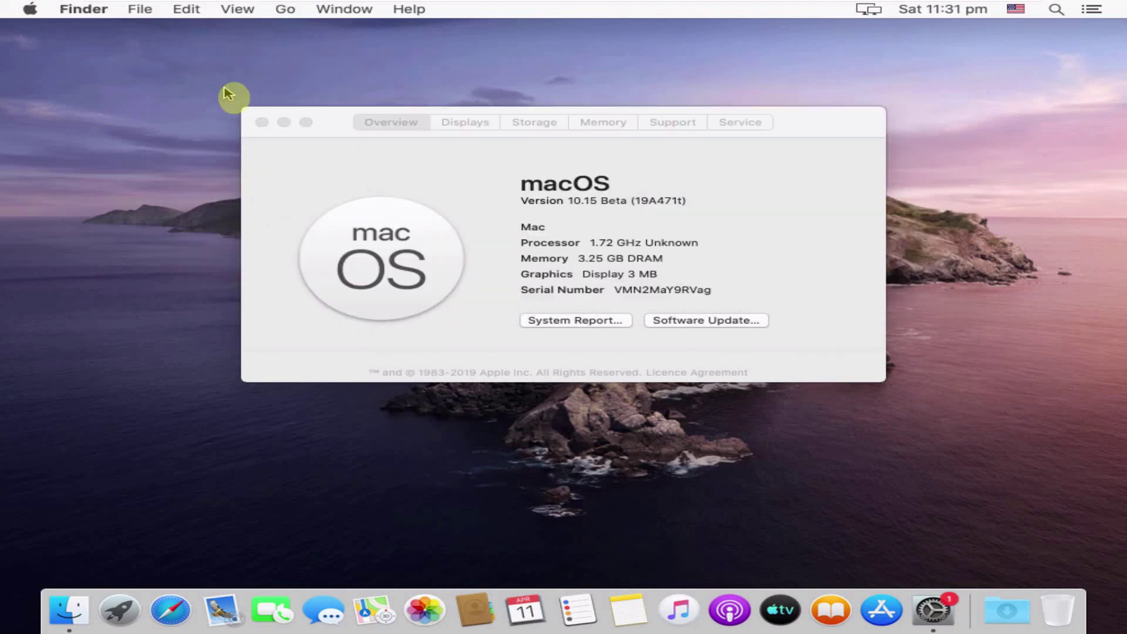
left_click(262, 123)
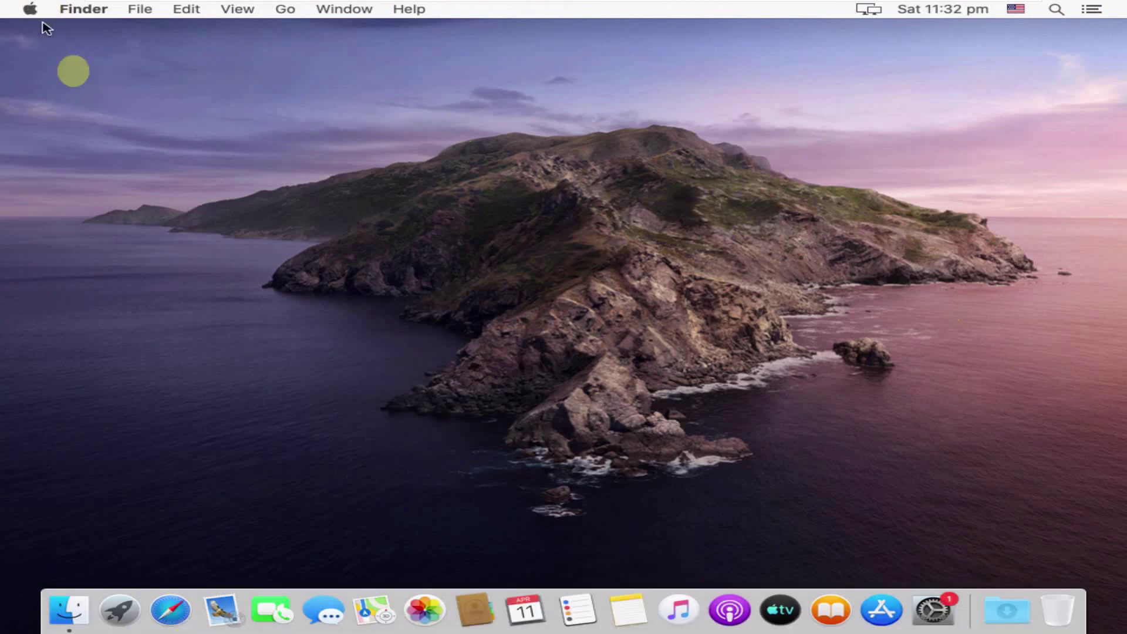
Step: Launch Safari, visit Google from Favourites, then open apple.com from Favourites
mouse_move(959, 7)
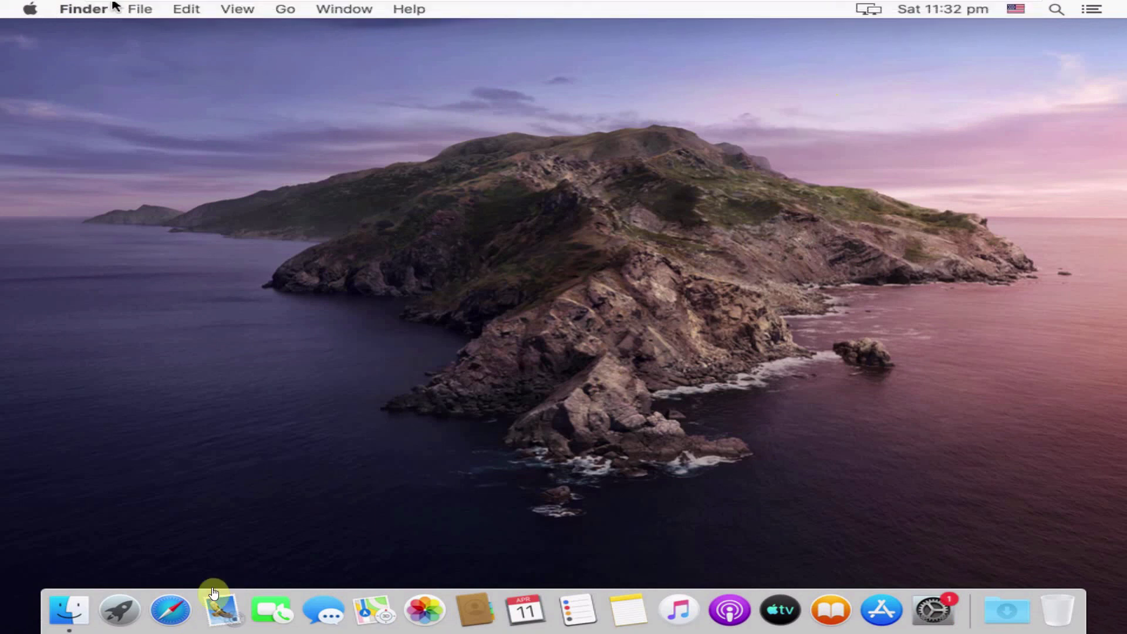
left_click(171, 611)
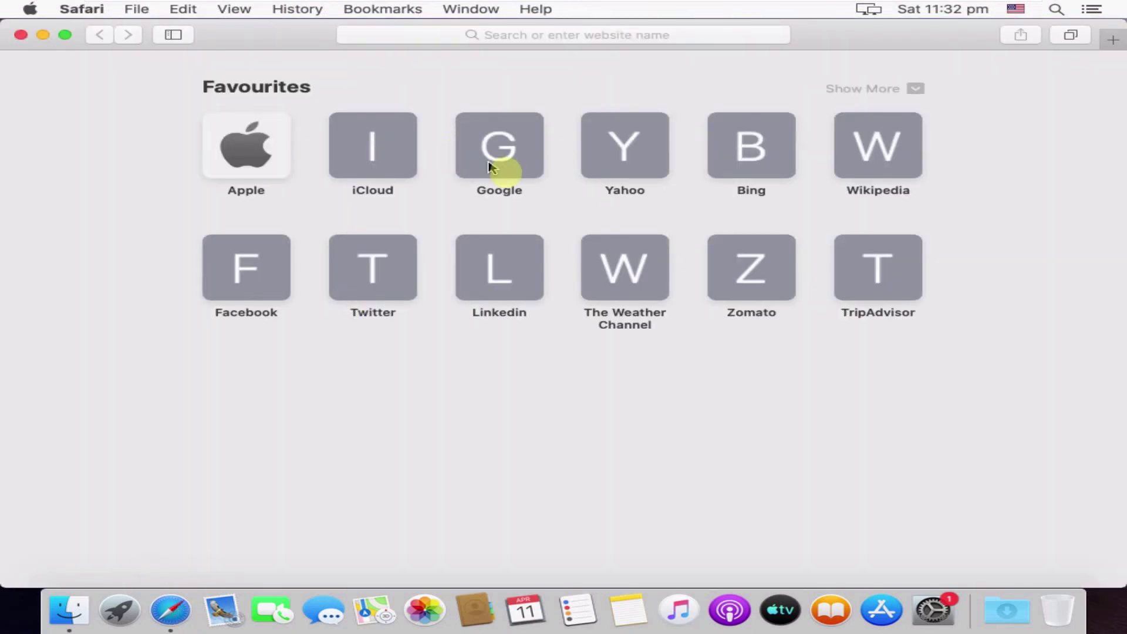
left_click(500, 167)
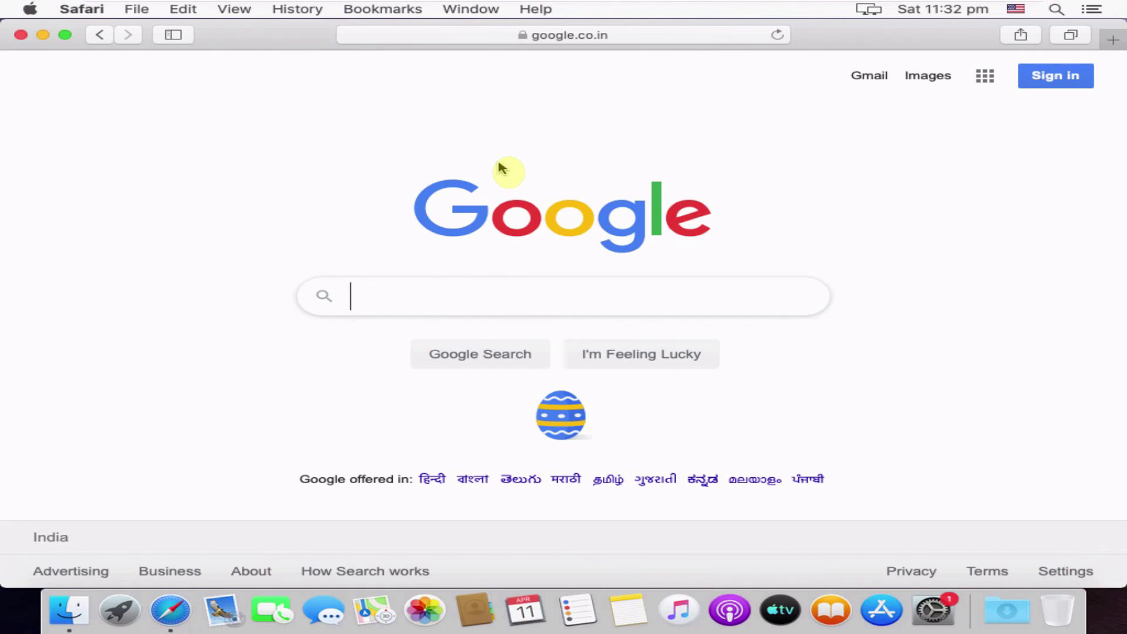
left_click(100, 36)
left_click(235, 147)
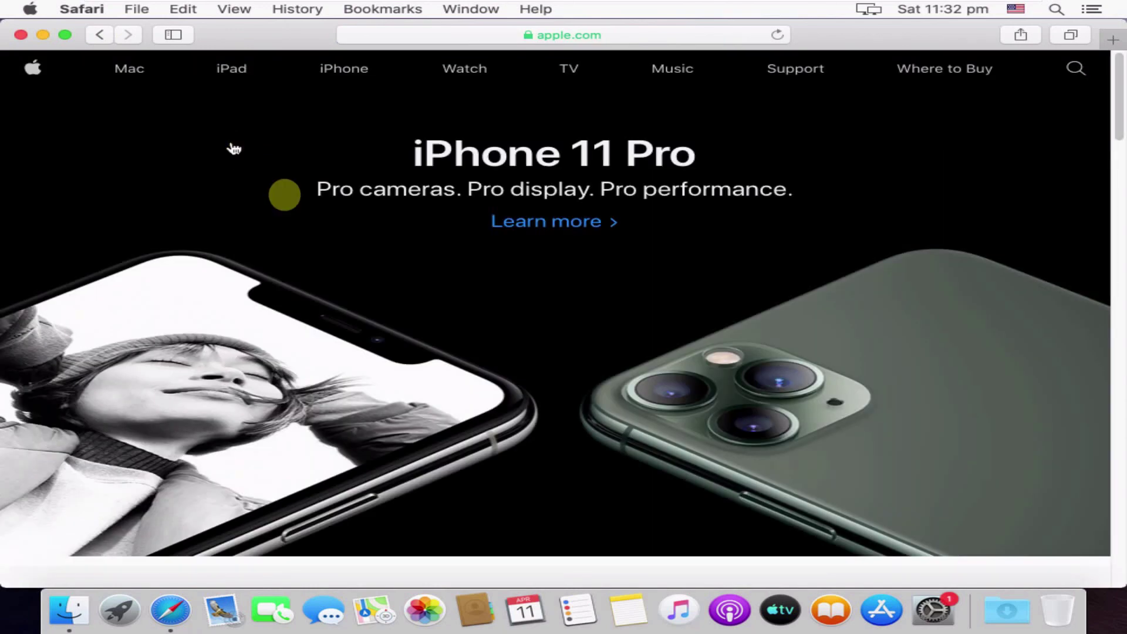
Step: Scroll down apple.com, then exit full screen and close the VM window
scroll(331, 272, "down", 5)
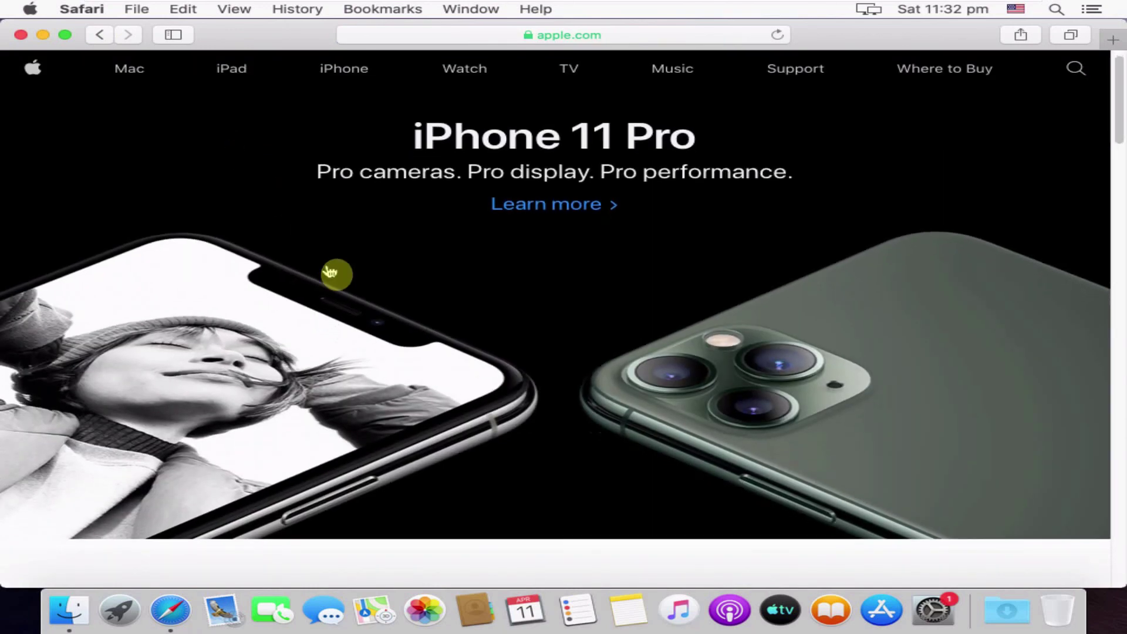
scroll(330, 272, "down", 3)
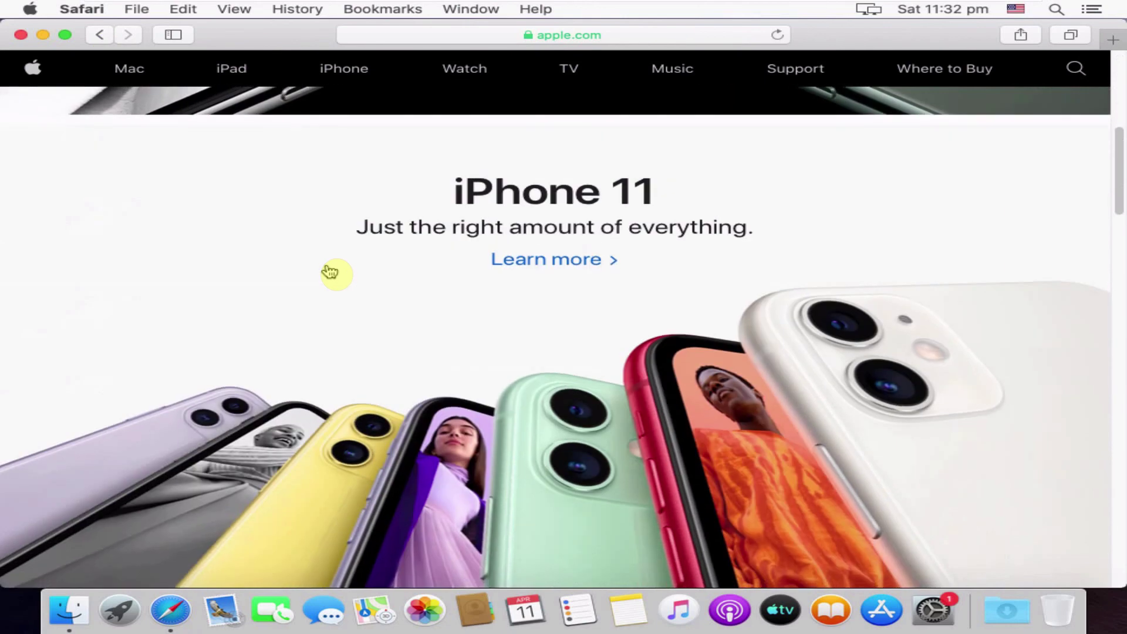
scroll(330, 271, "down", 10)
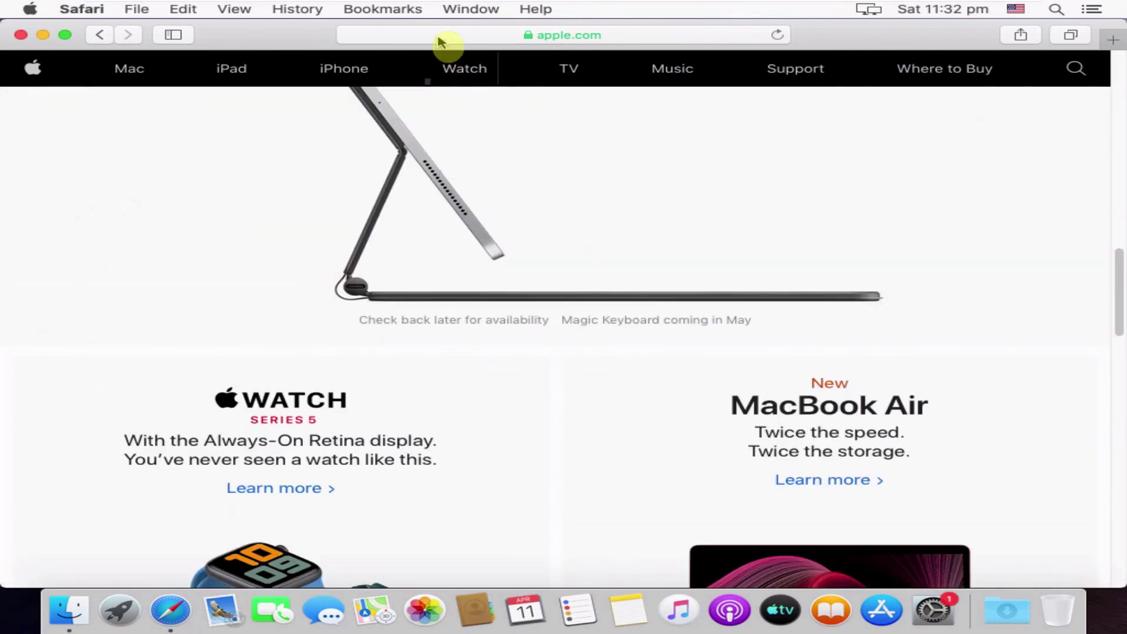
mouse_move(905, 6)
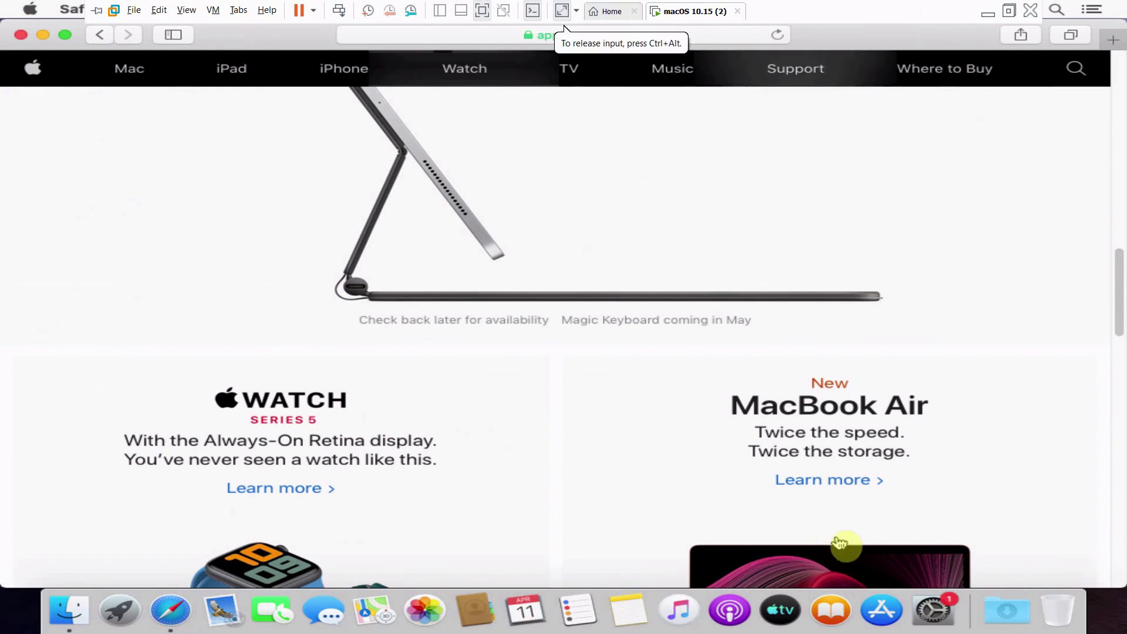
left_click(1023, 15)
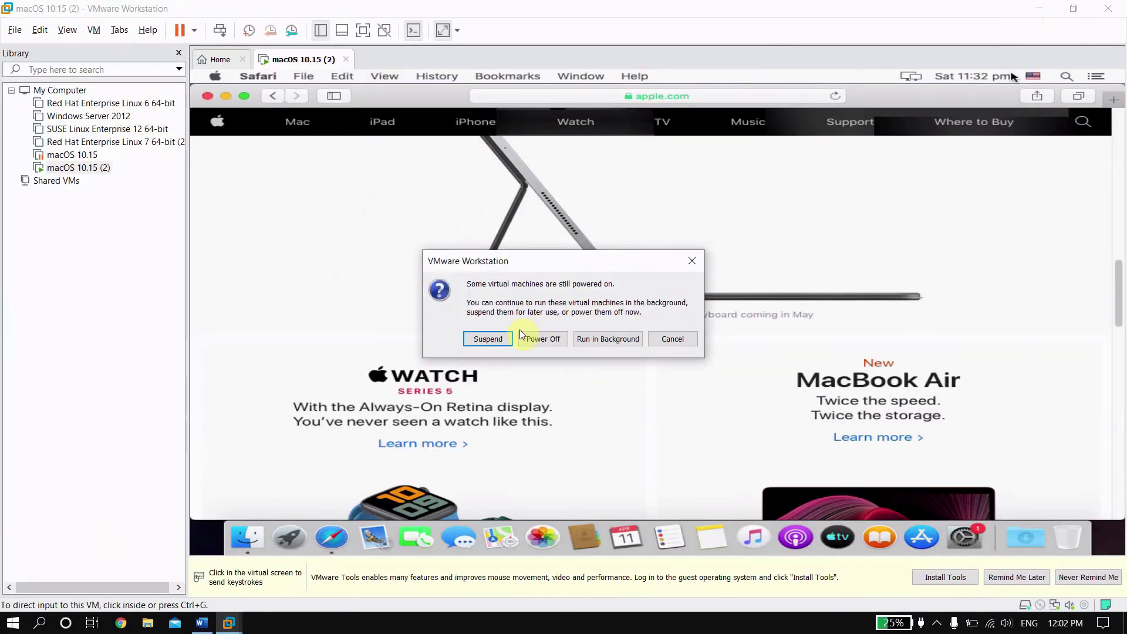
Step: Power off the macOS VM and stop the FlashBack screen recording from the tray
left_click(542, 339)
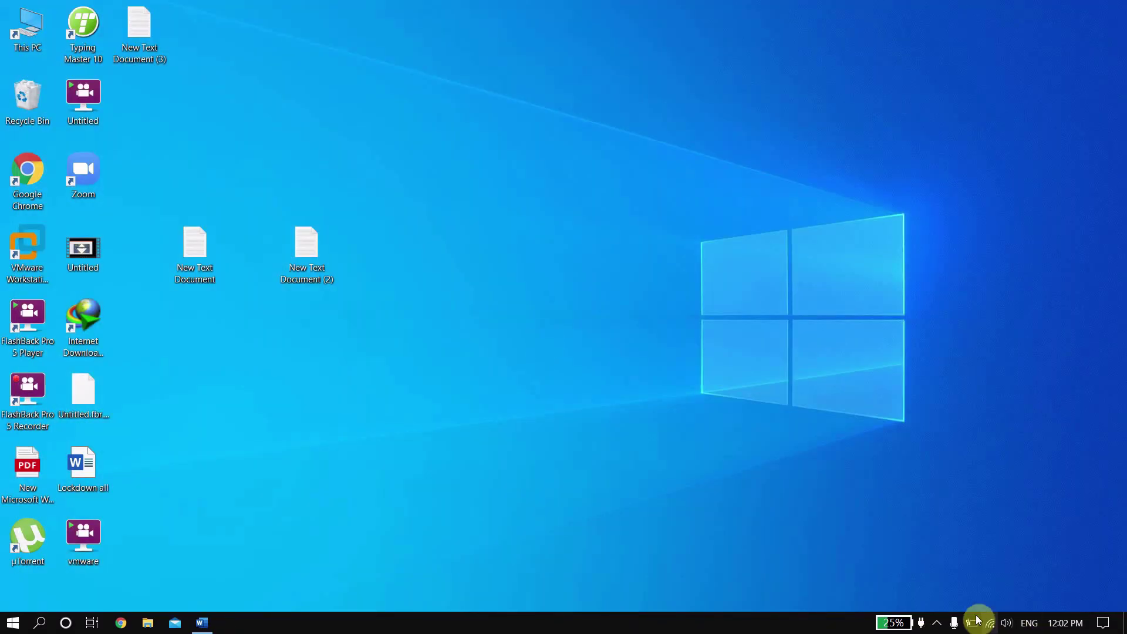
left_click(938, 624)
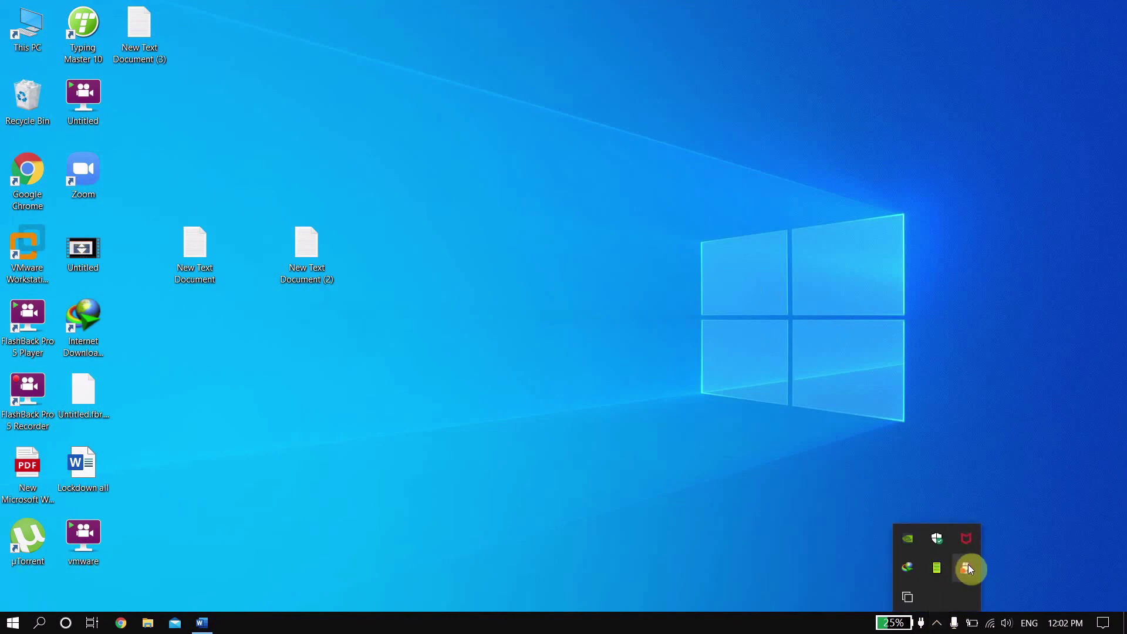
right_click(967, 565)
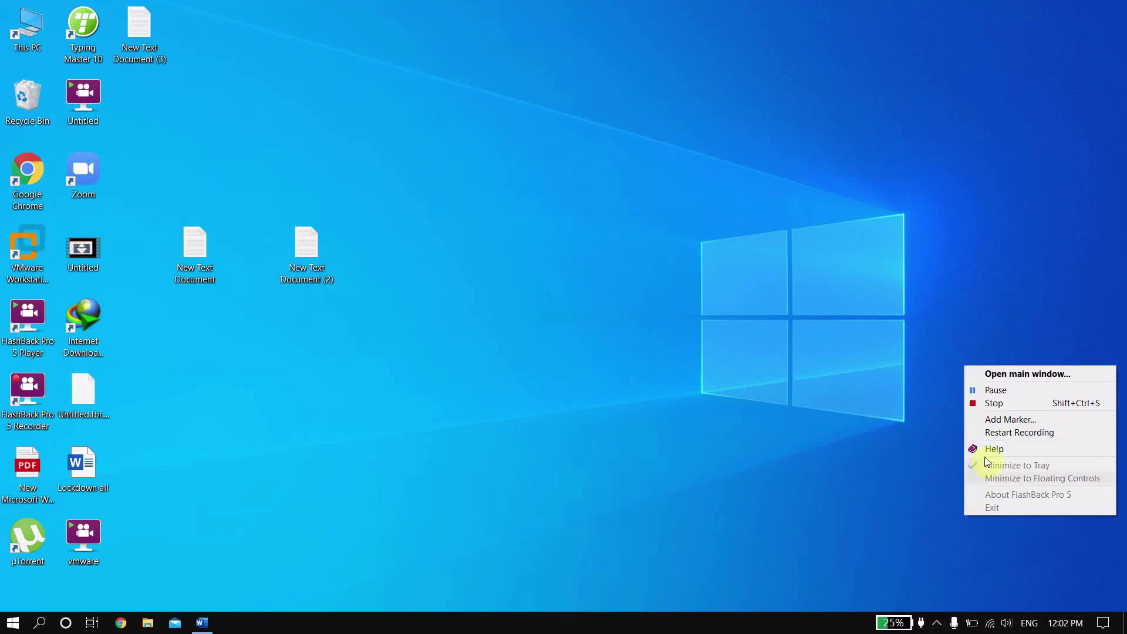
left_click(1007, 408)
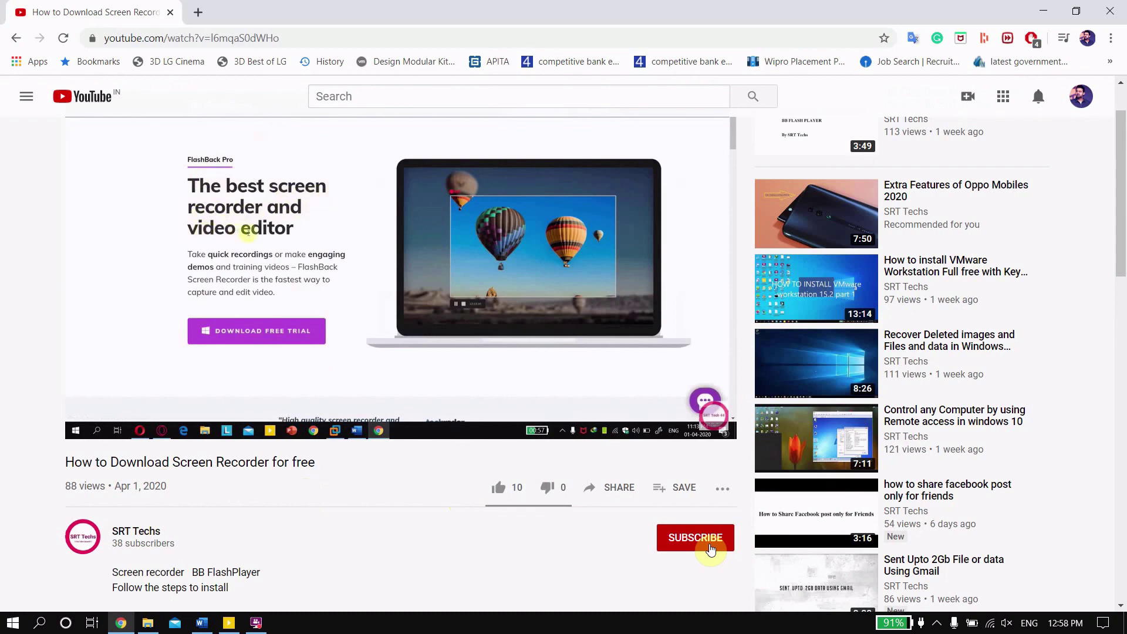
Step: Subscribe to the video's channel and set its notification bell to All
left_click(711, 549)
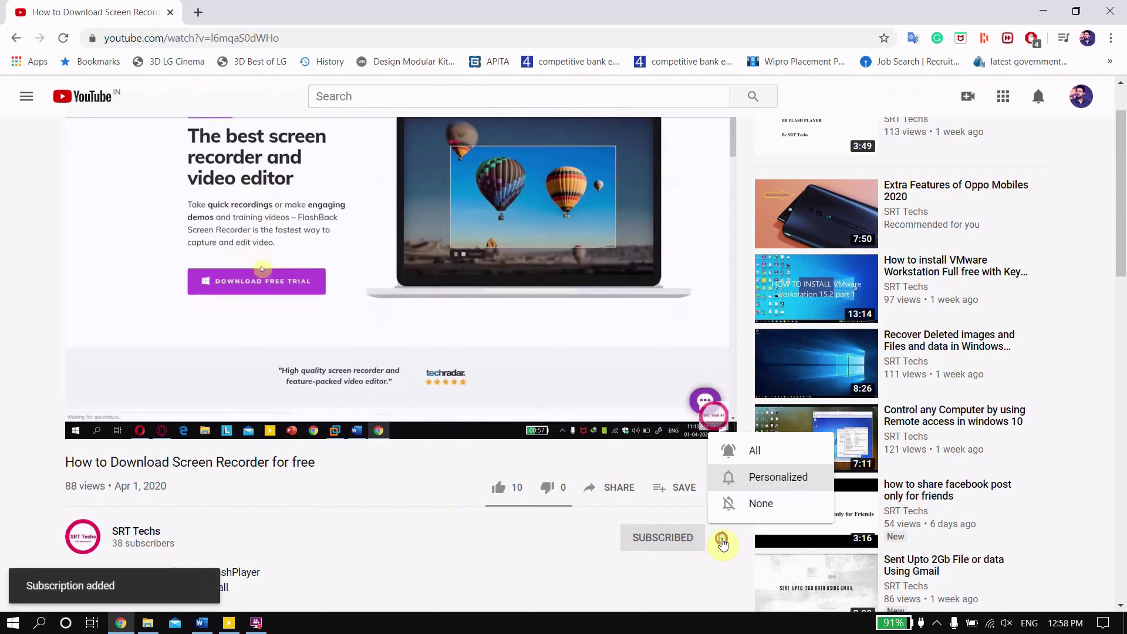
left_click(724, 568)
left_click(723, 539)
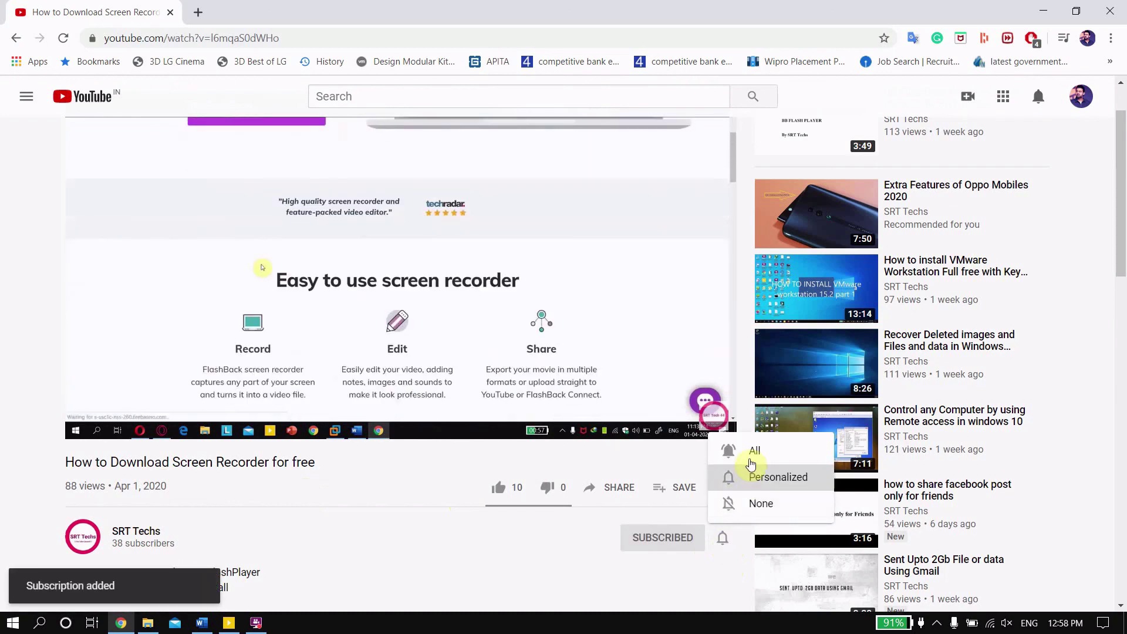
left_click(751, 461)
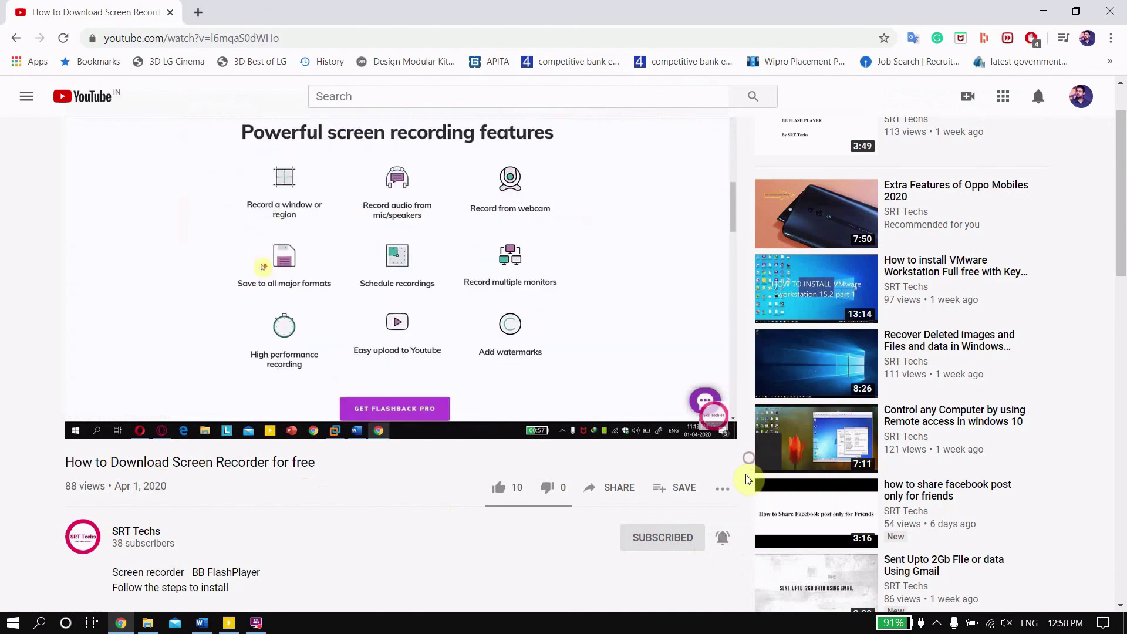